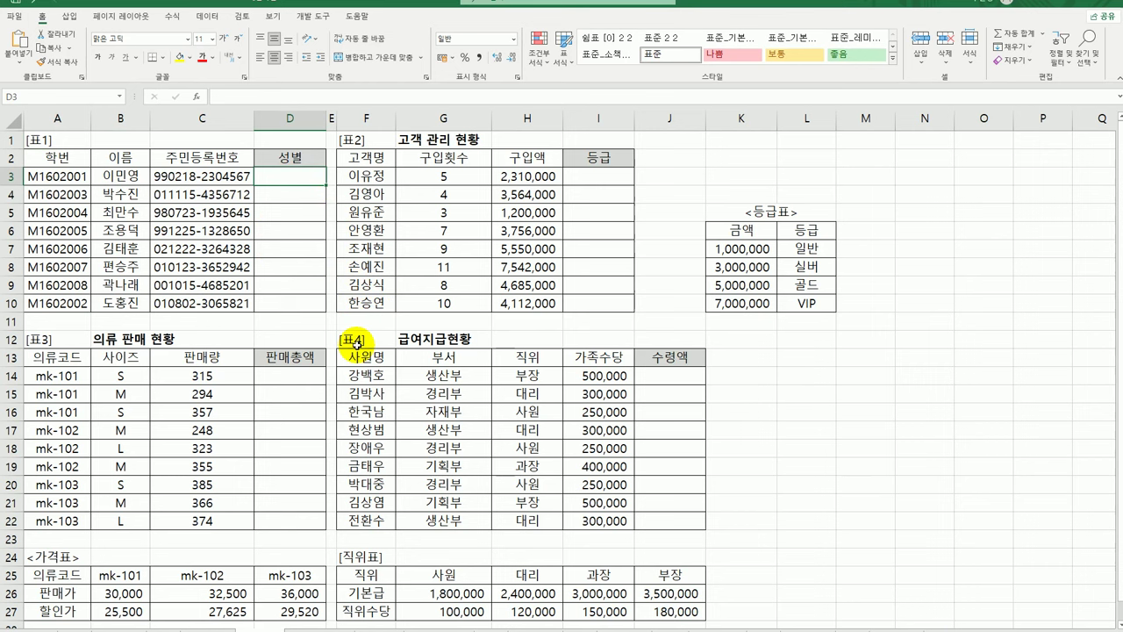
# Extract the eighth character of the 주민등록번호 with =MID(C3,8,1) in D3 and copy the formula down to D10.
pyautogui.click(183, 176)
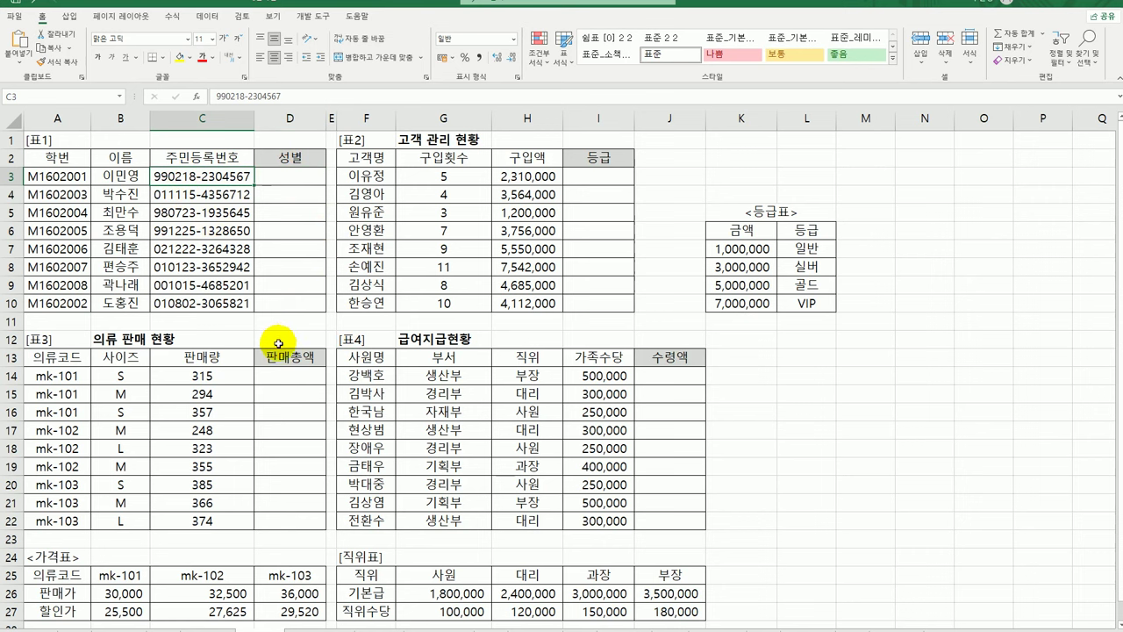
pyautogui.click(282, 176)
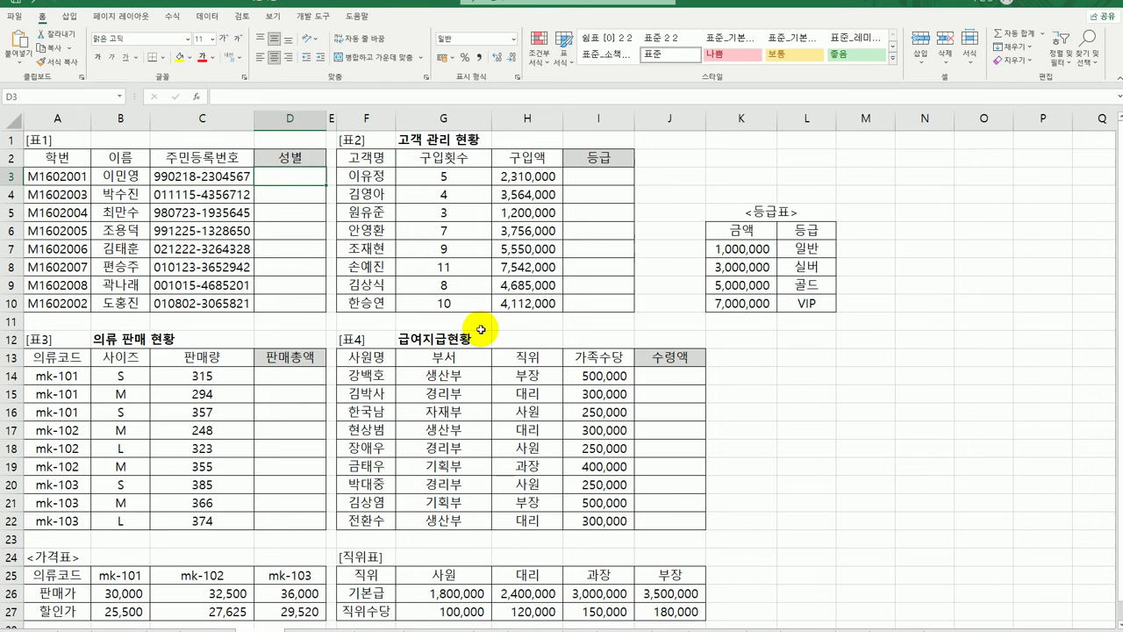
pyautogui.write('=')
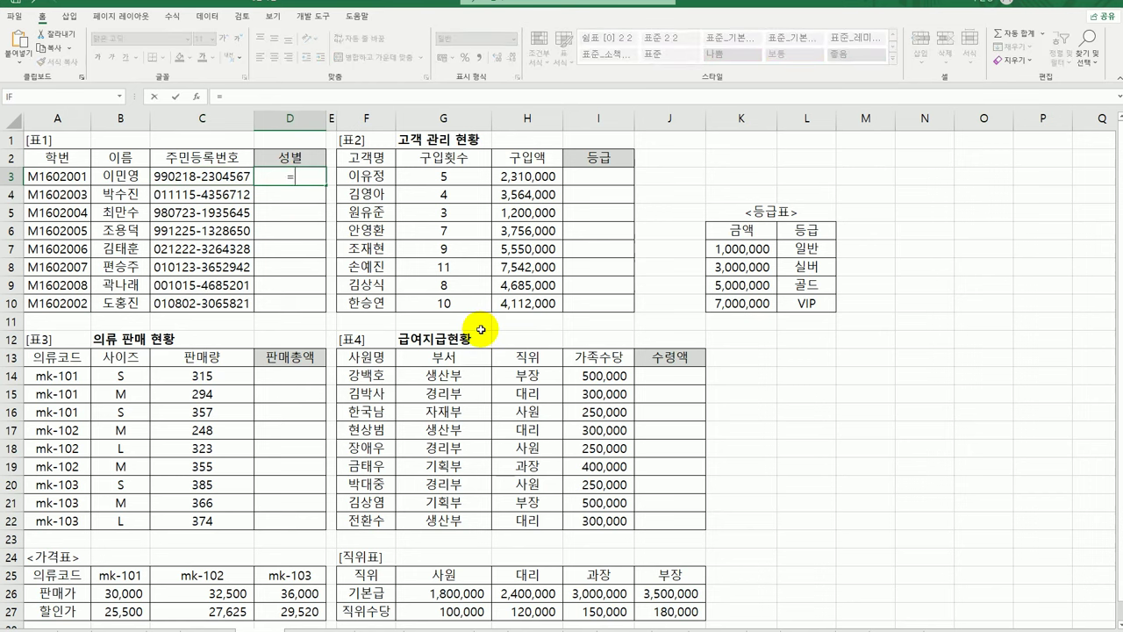
pyautogui.write('ㅡ')
pyautogui.write('mi')
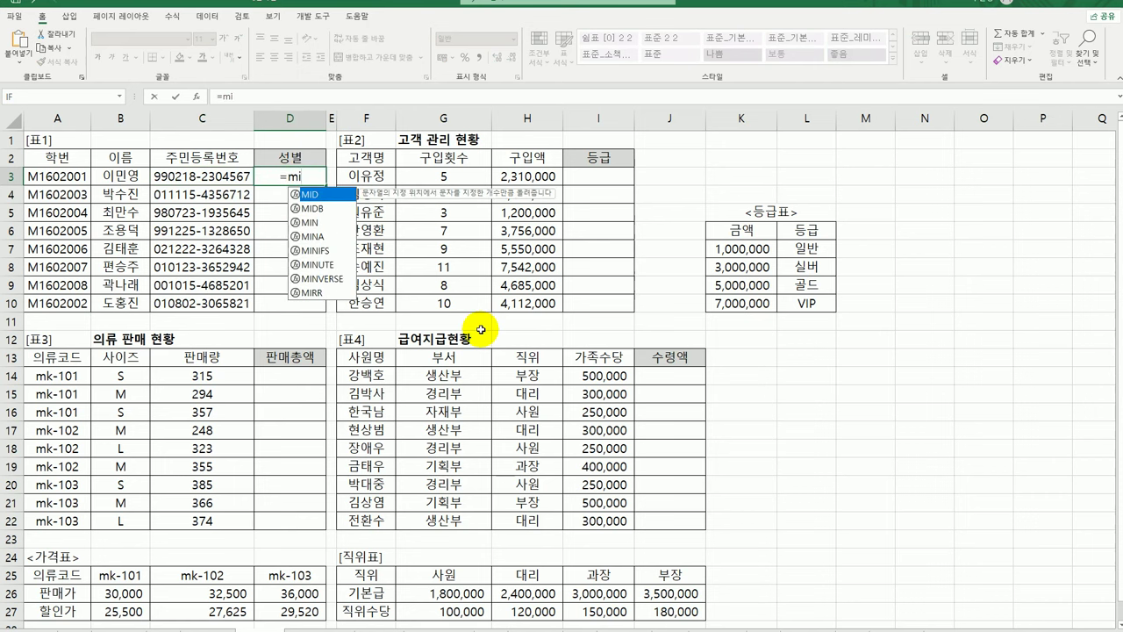
pyautogui.doubleClick(314, 193)
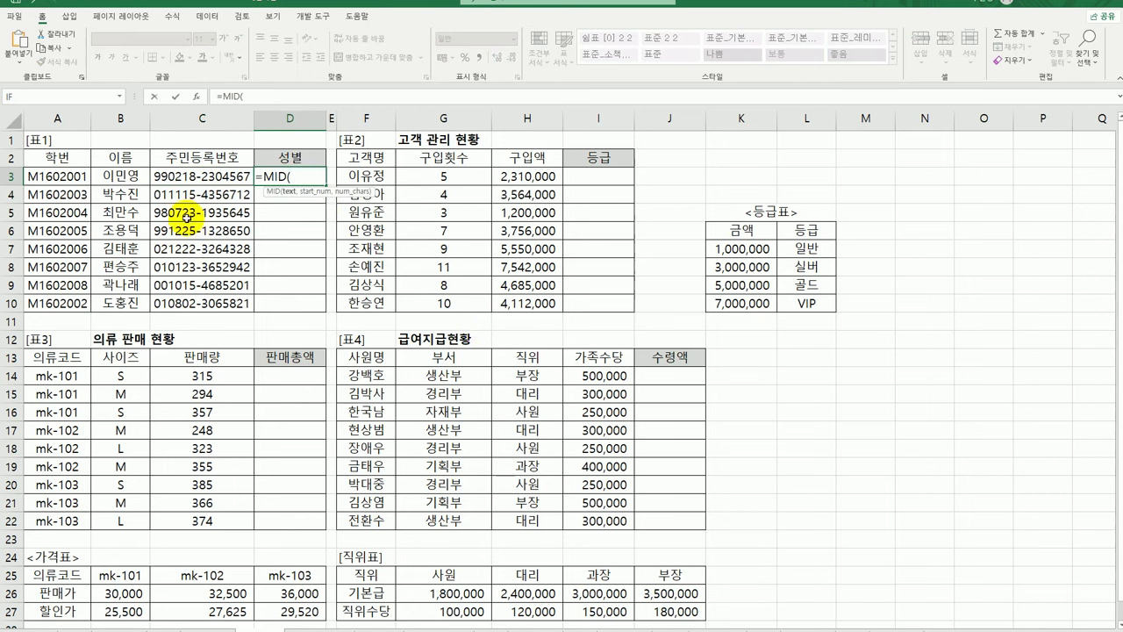
pyautogui.click(196, 95)
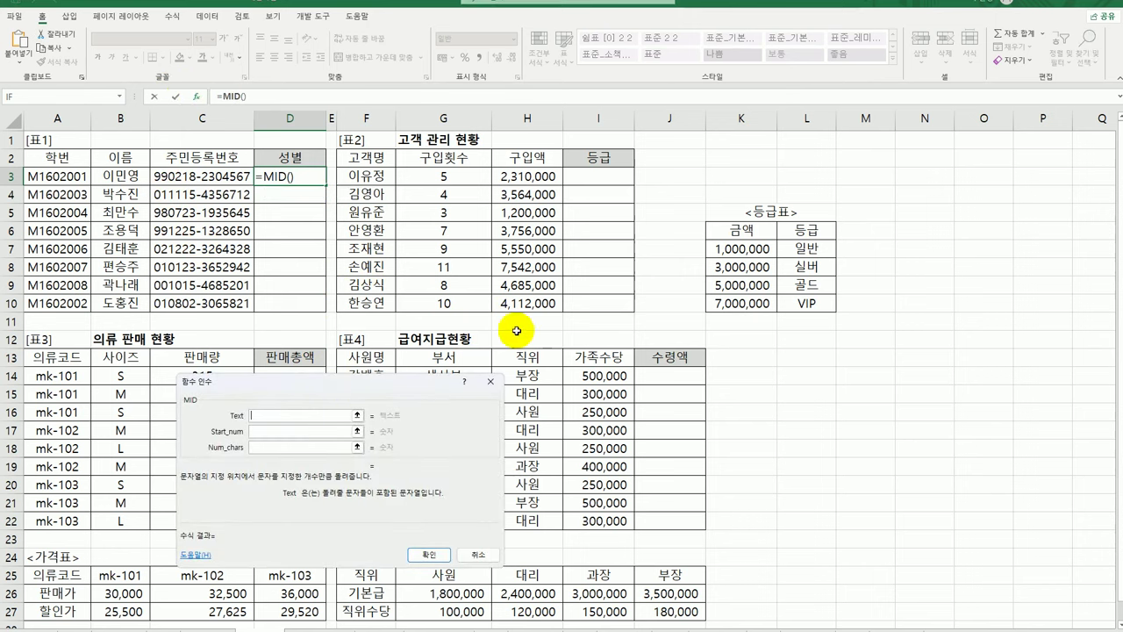
pyautogui.click(226, 176)
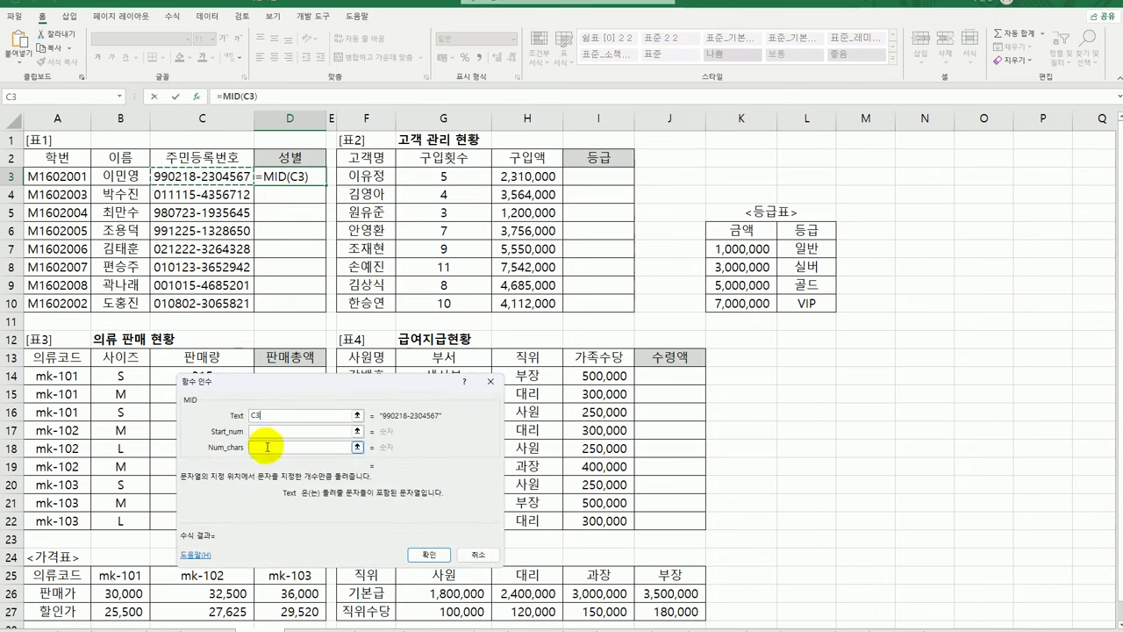
pyautogui.click(265, 430)
pyautogui.write('8')
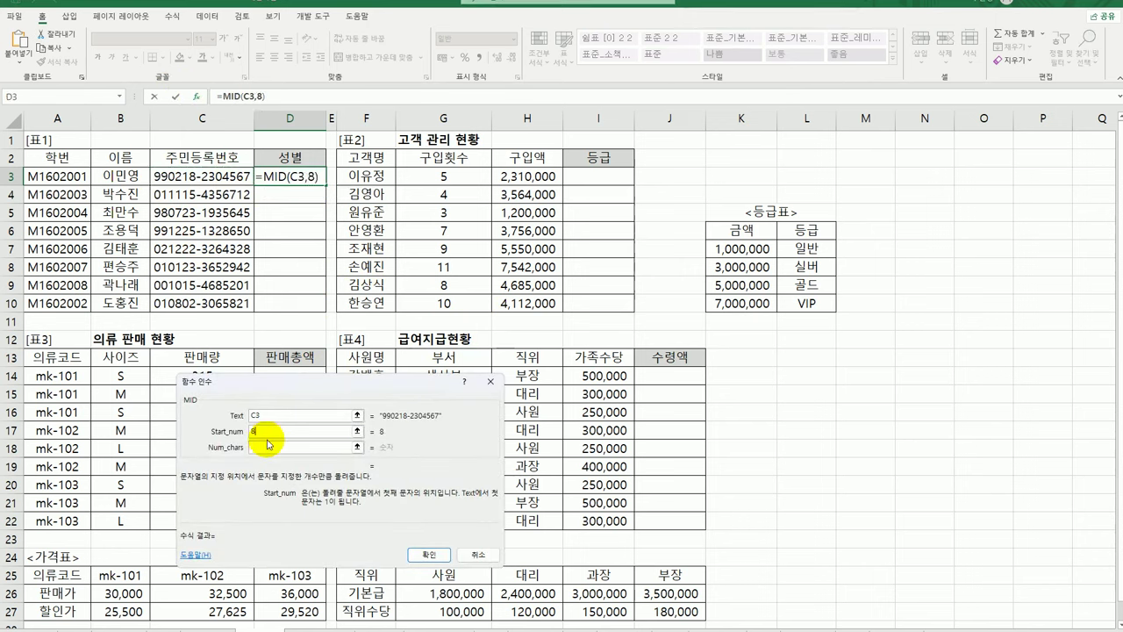
pyautogui.click(268, 446)
pyautogui.write('1')
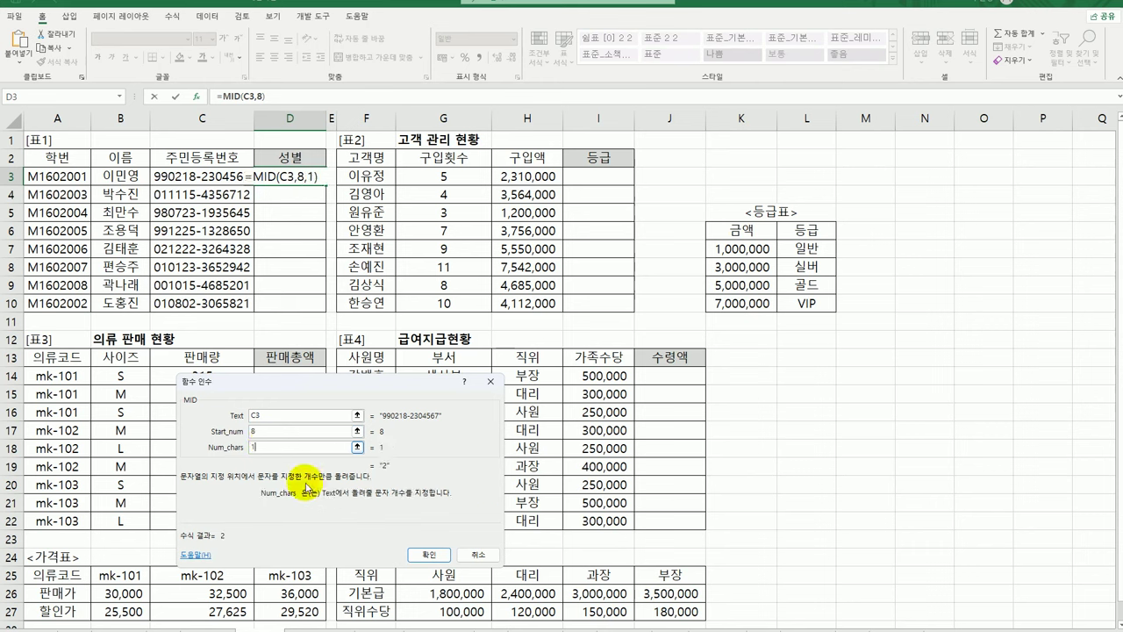
pyautogui.click(445, 557)
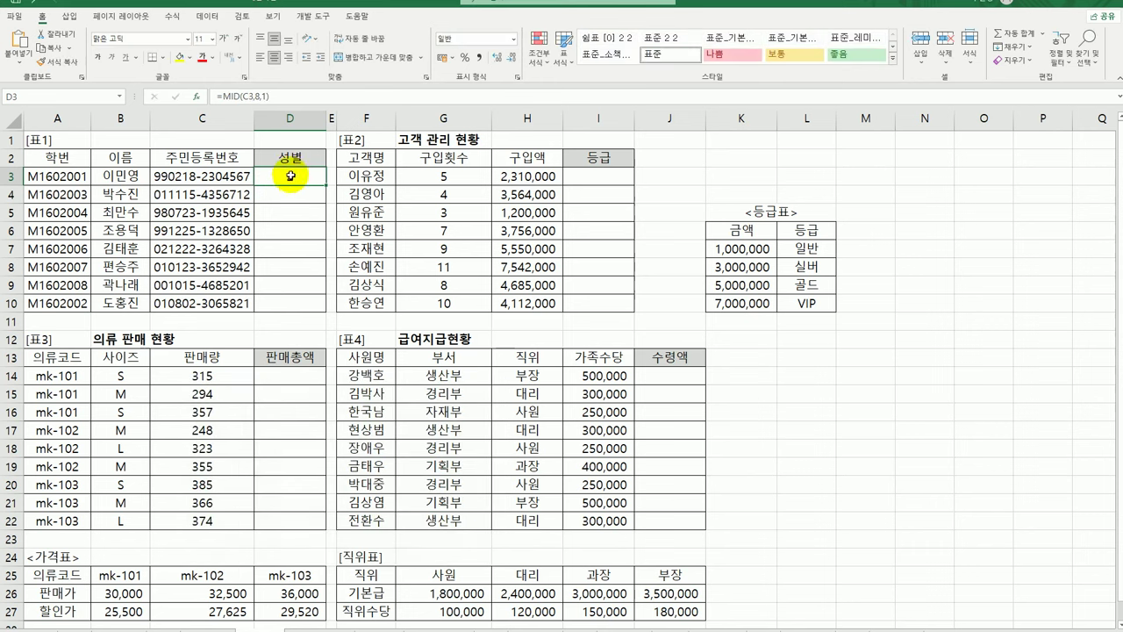
pyautogui.moveTo(323, 184); pyautogui.dragTo(303, 309)
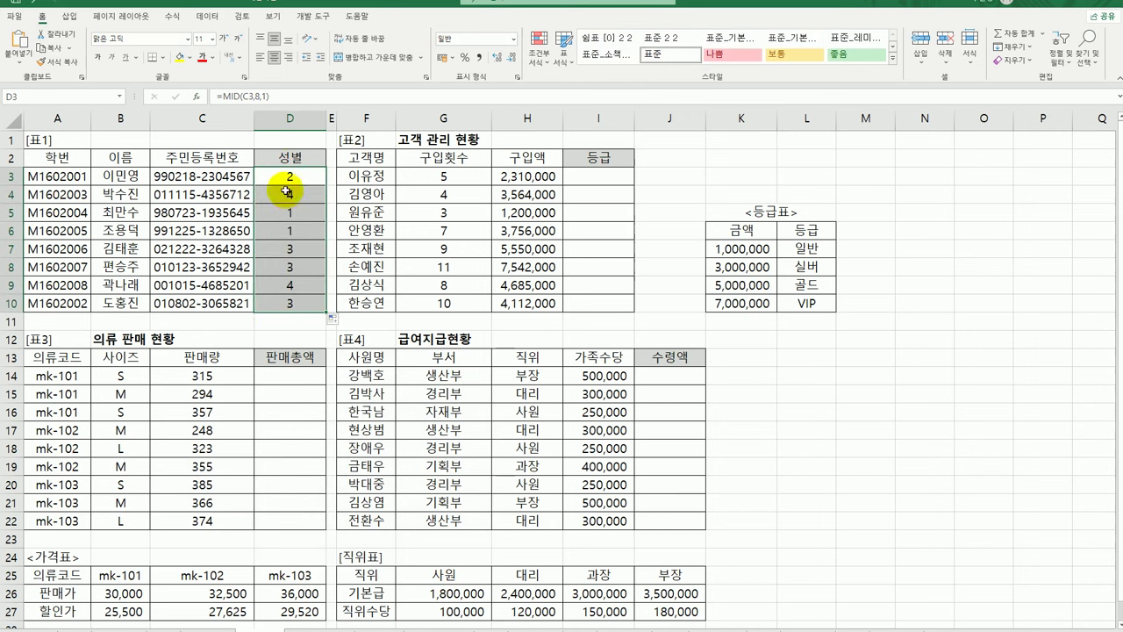
# Wrap the MID formula in D3 in a CHOOSE function as its index and open the CHOOSE arguments.
pyautogui.click(287, 177)
pyautogui.doubleClick(287, 177)
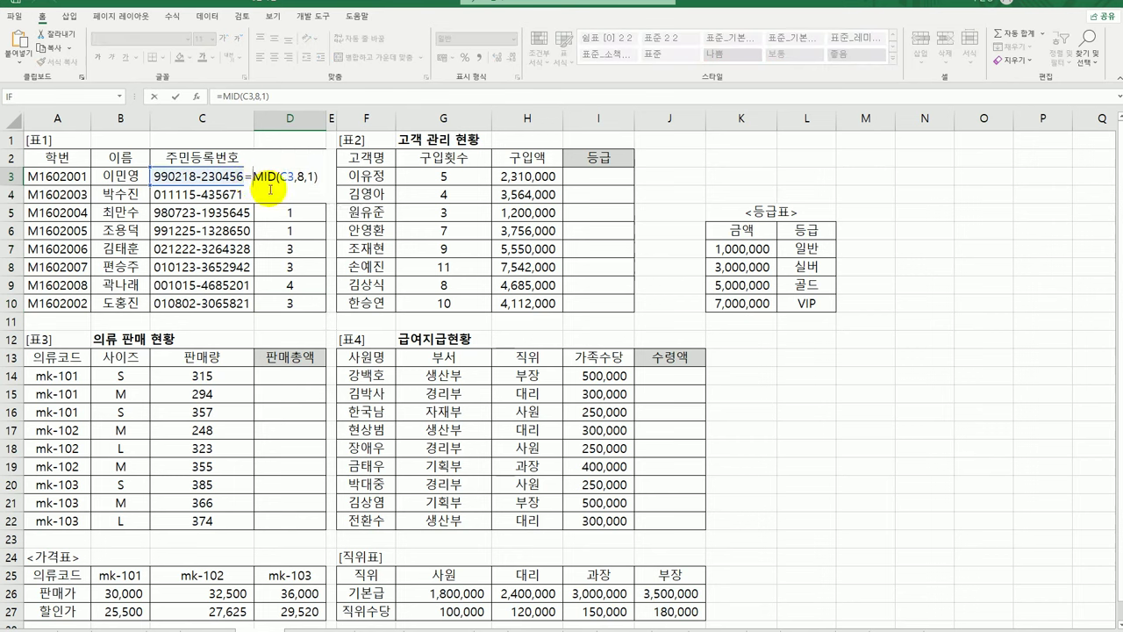
pyautogui.write('cho')
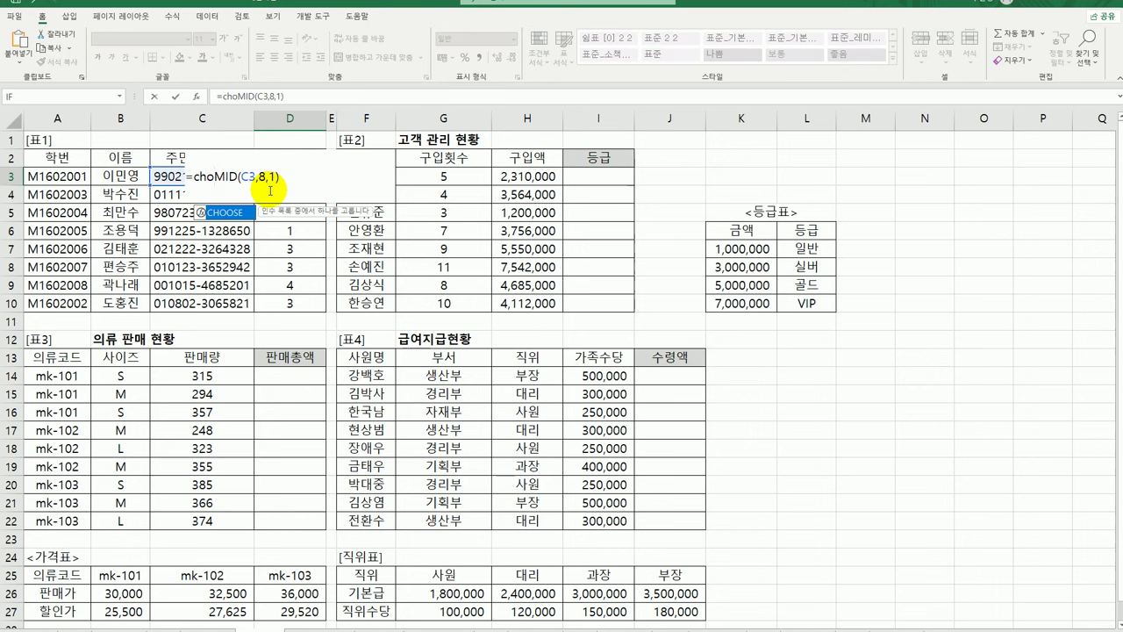
pyautogui.doubleClick(235, 213)
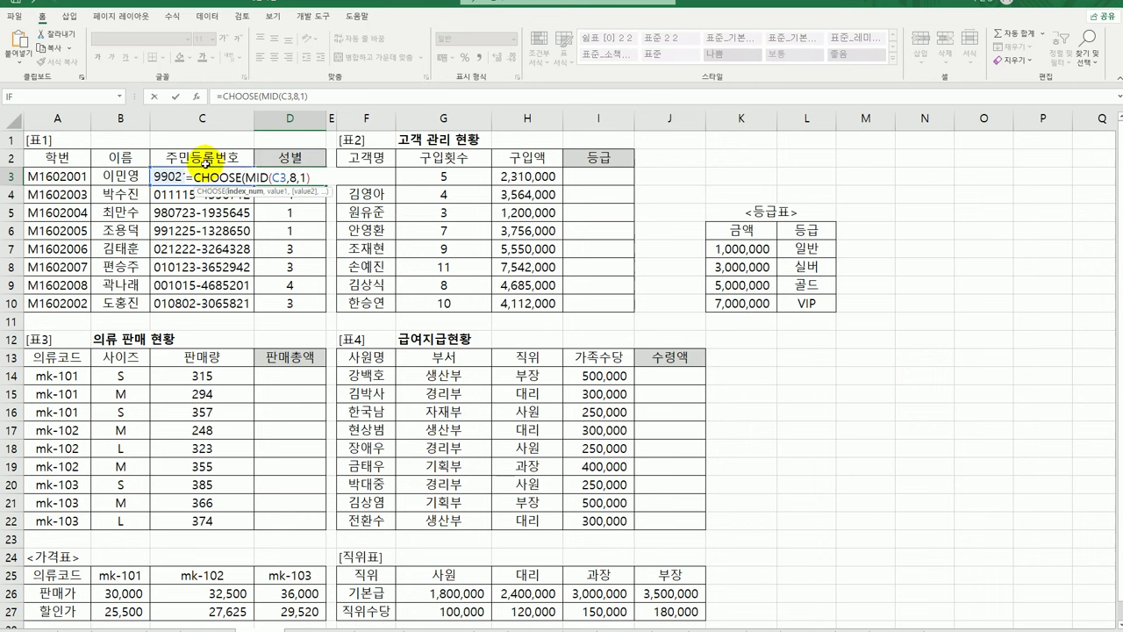
pyautogui.click(196, 95)
pyautogui.moveTo(366, 363); pyautogui.dragTo(579, 156)
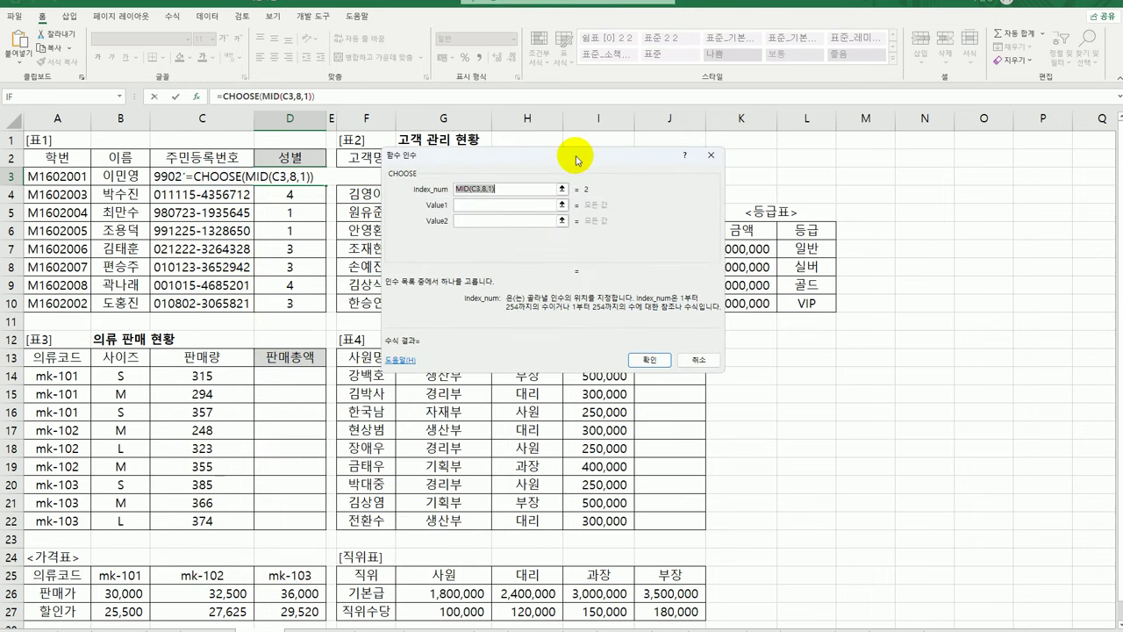
# Set the CHOOSE arguments Value1 to Value4 to "남", "여", "남" and "여".
pyautogui.click(466, 204)
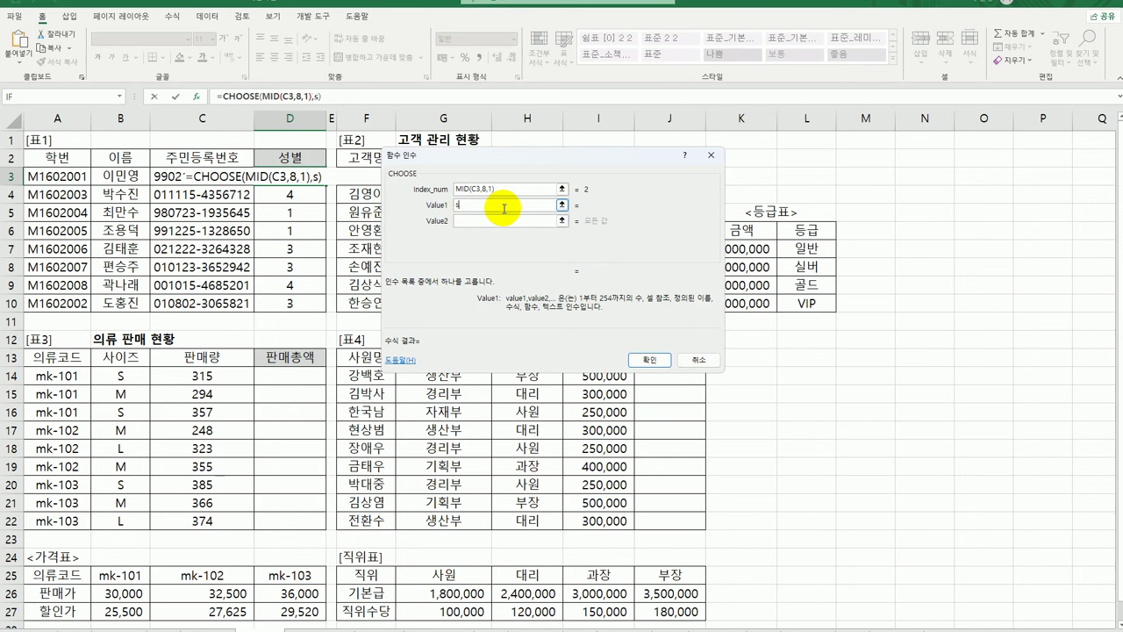
pyautogui.write('남')
pyautogui.press('Tab')
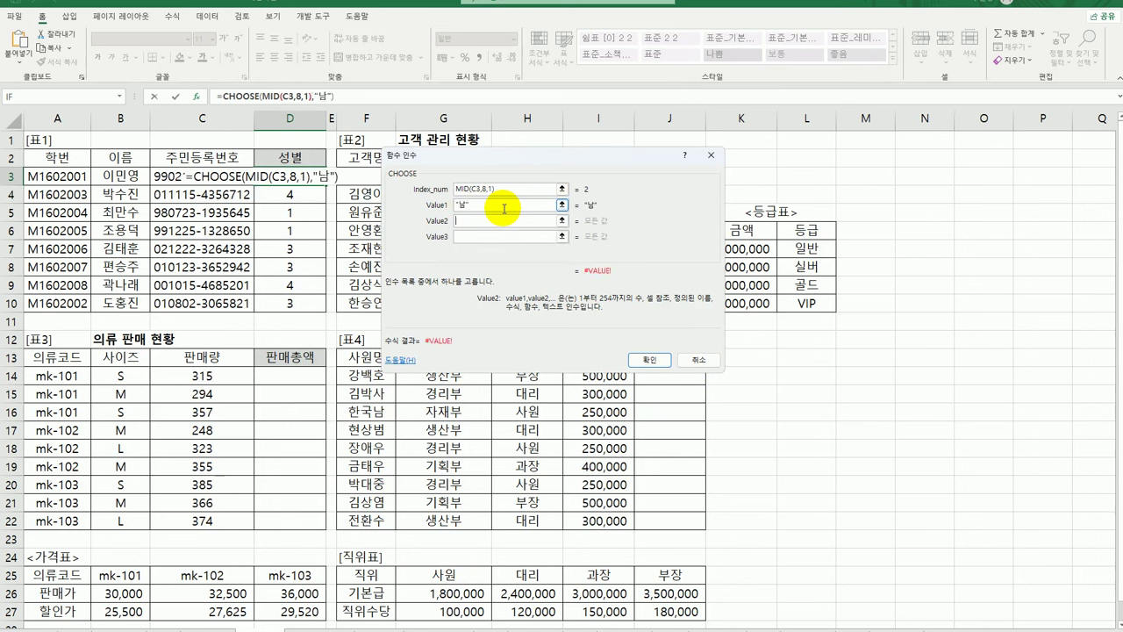
pyautogui.write('여')
pyautogui.press('Tab')
pyautogui.write('남')
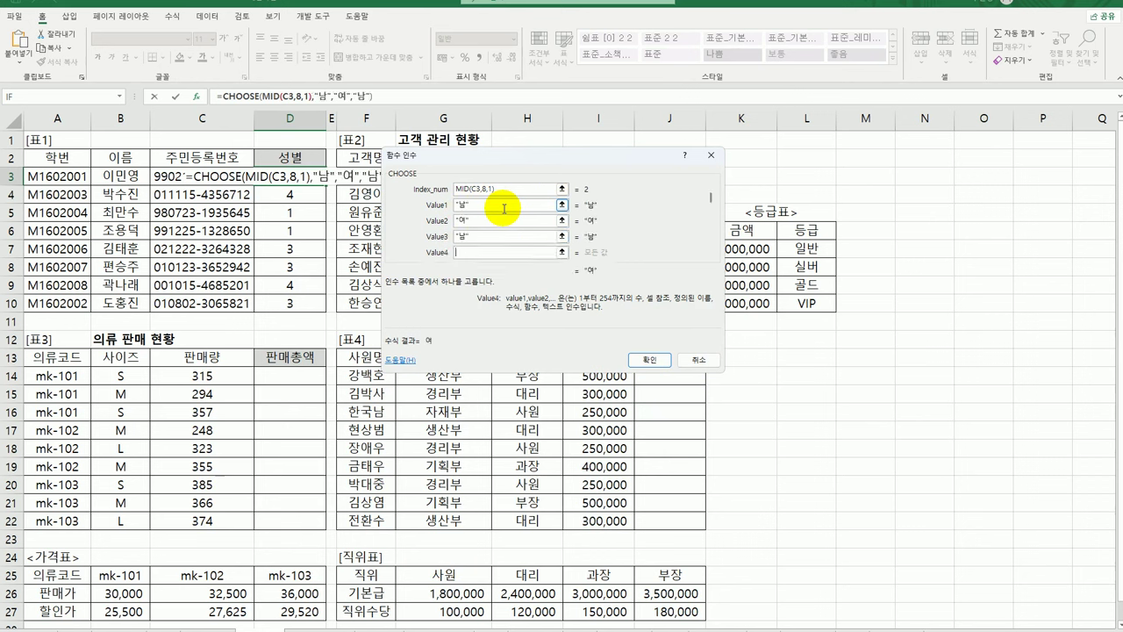
pyautogui.press('Tab')
pyautogui.write('ㅇ')
pyautogui.press('Tab')
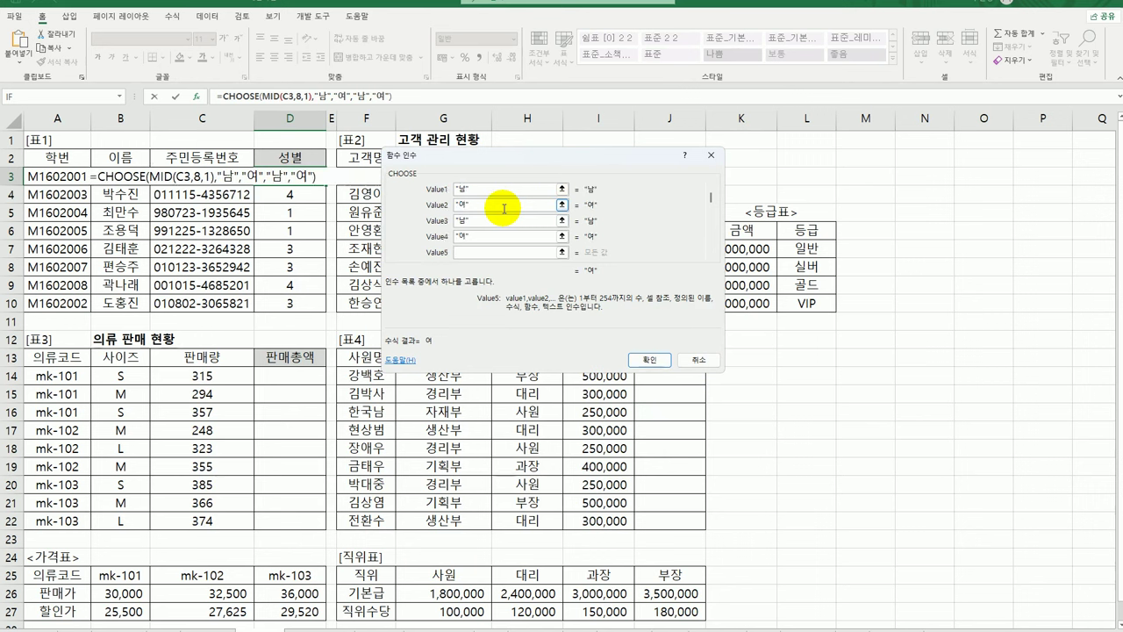
pyautogui.click(712, 190)
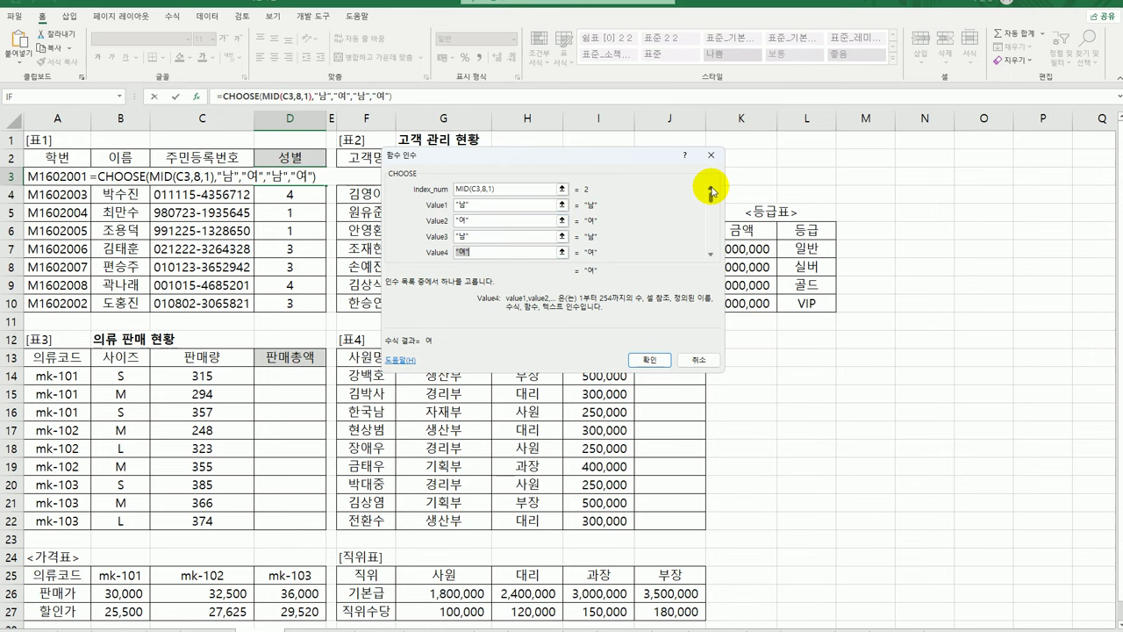
pyautogui.click(493, 253)
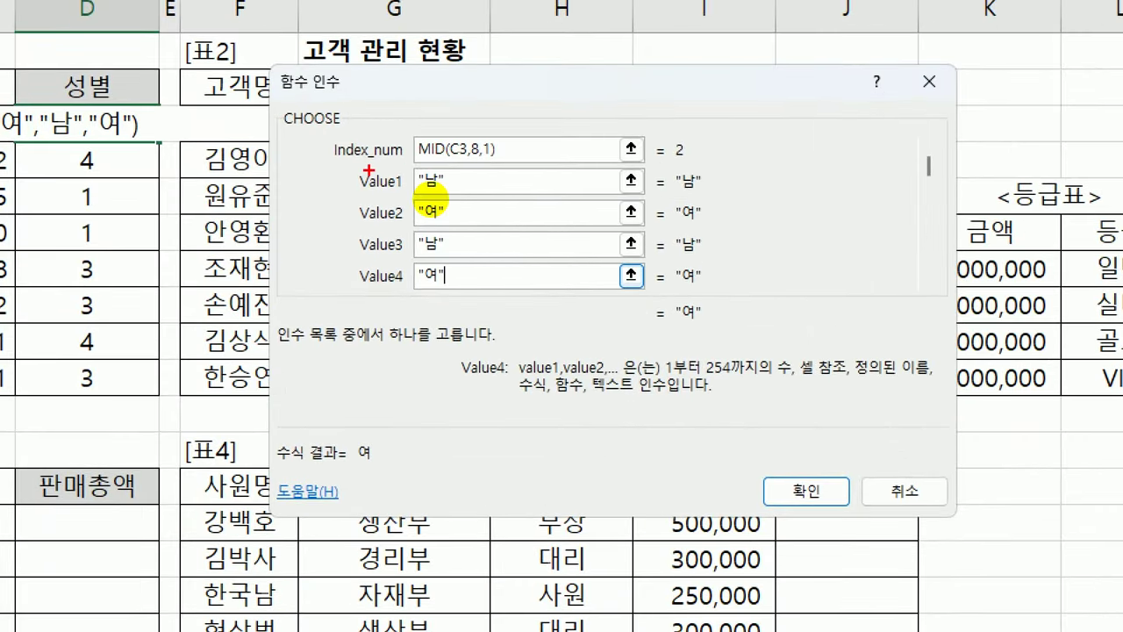
# Apply the CHOOSE formula to D3 and copy it down the 성별 column through D10.
pyautogui.moveTo(335, 162); pyautogui.dragTo(507, 171)
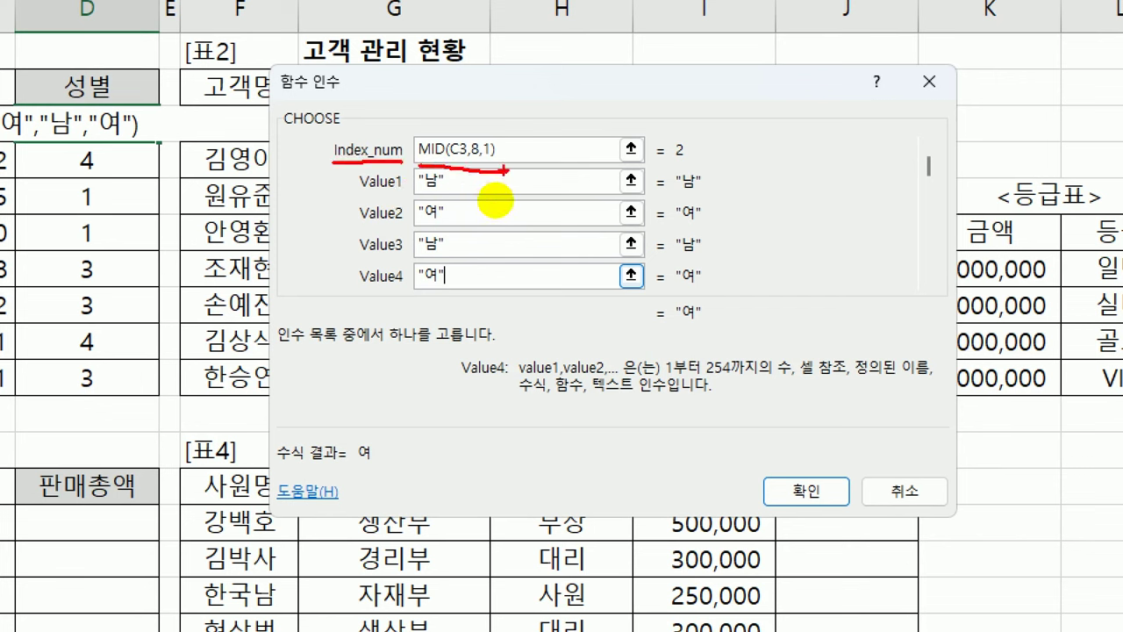
pyautogui.moveTo(402, 178); pyautogui.dragTo(401, 274)
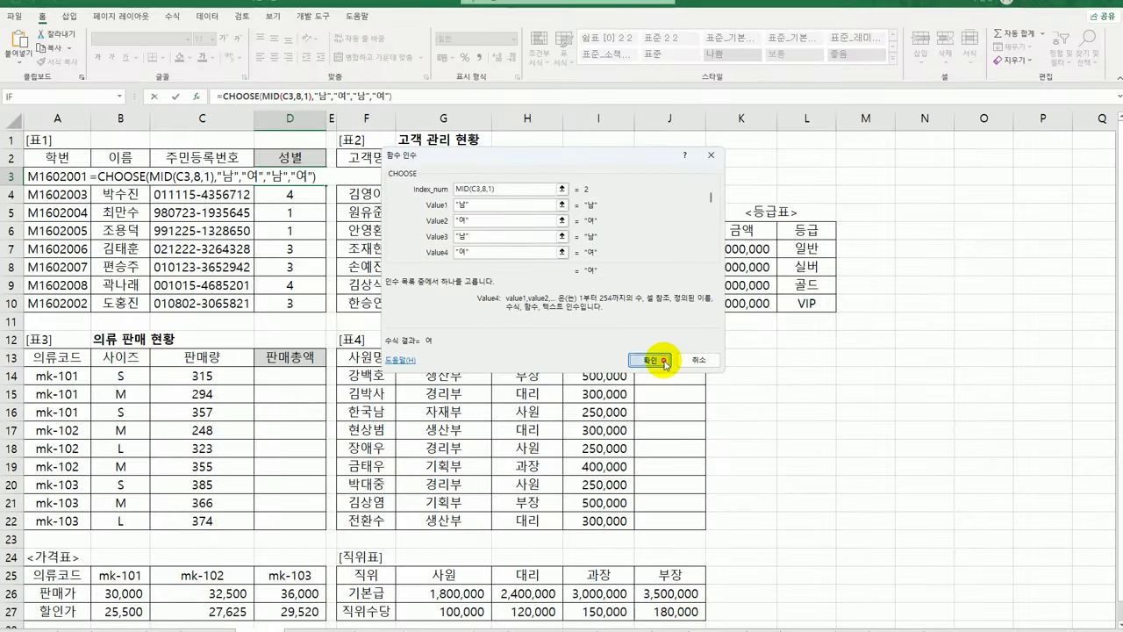
pyautogui.click(652, 359)
pyautogui.moveTo(325, 187); pyautogui.dragTo(328, 307)
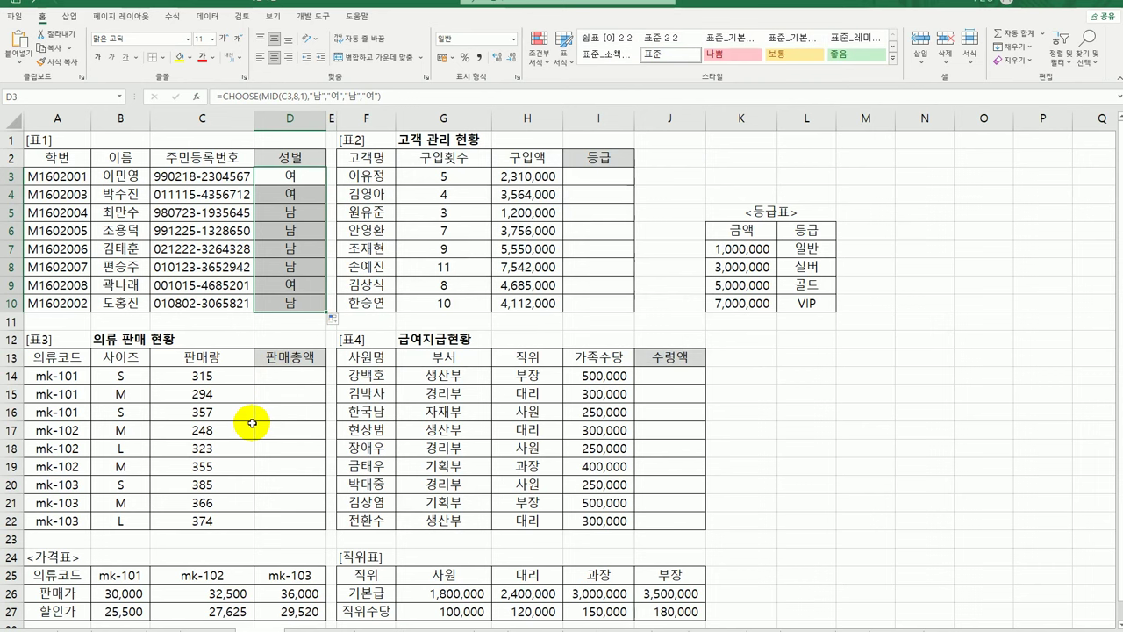
# Examine the 구입액 values in H3:H10 and the amounts and grades of the 등급표 in K7:L10.
pyautogui.click(605, 176)
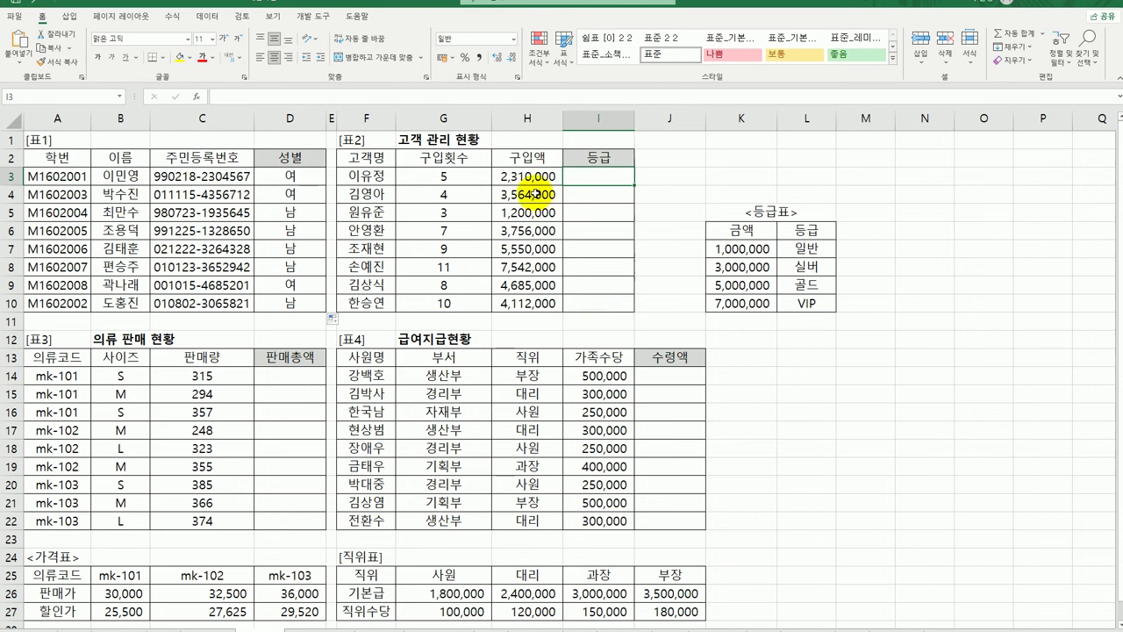
pyautogui.moveTo(527, 180); pyautogui.dragTo(535, 307)
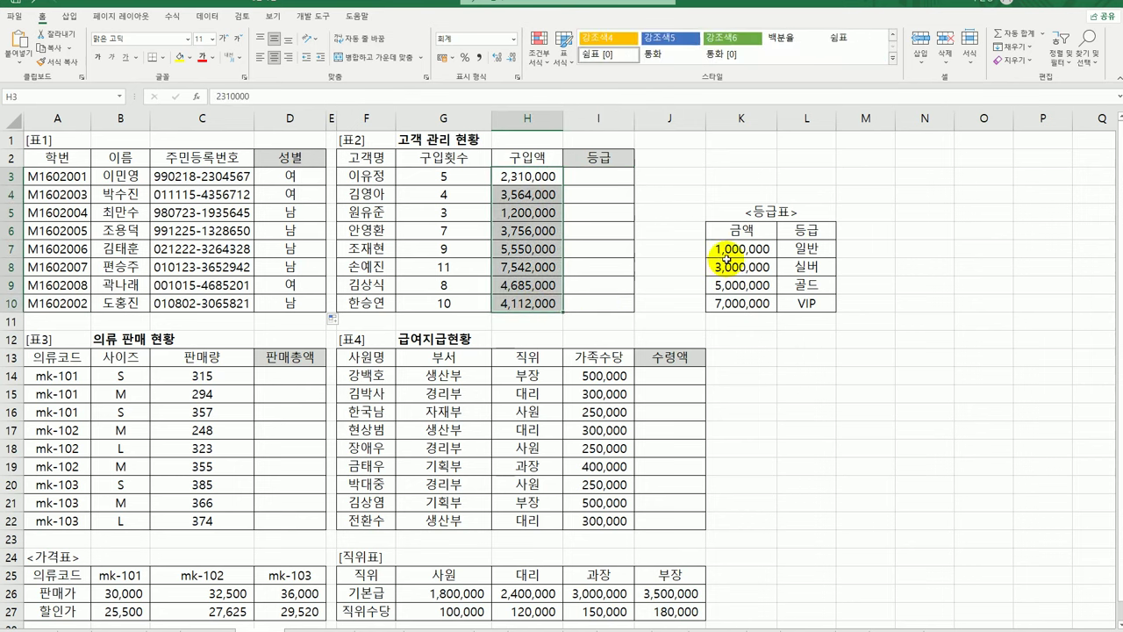
pyautogui.moveTo(728, 250); pyautogui.dragTo(786, 302)
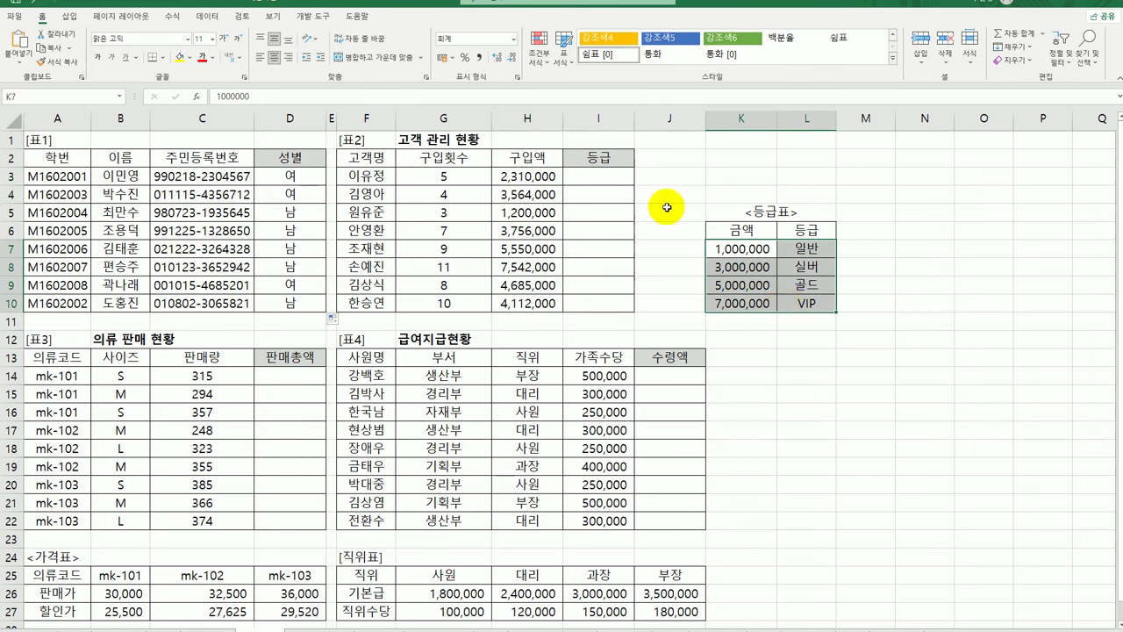
pyautogui.click(602, 179)
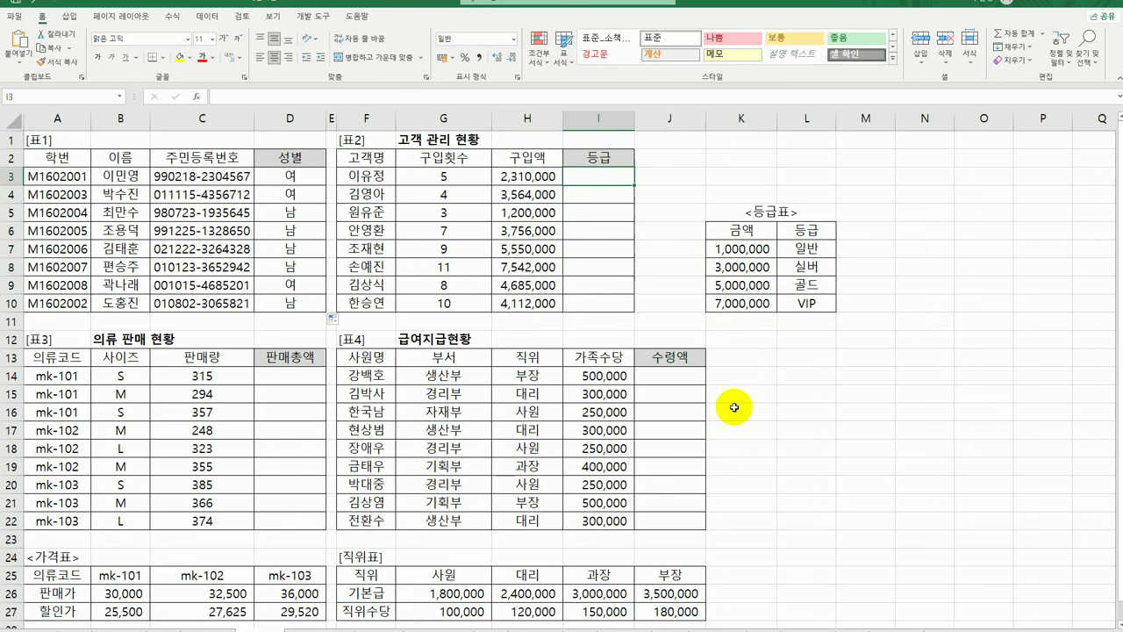
pyautogui.moveTo(531, 176); pyautogui.dragTo(544, 301)
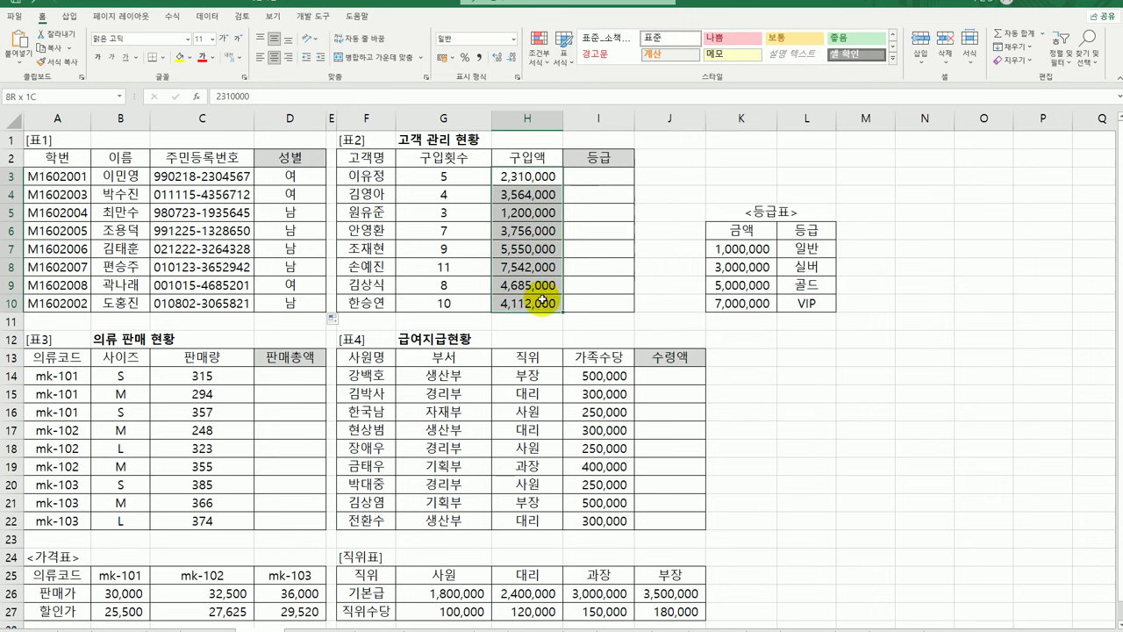
pyautogui.moveTo(745, 248); pyautogui.dragTo(749, 307)
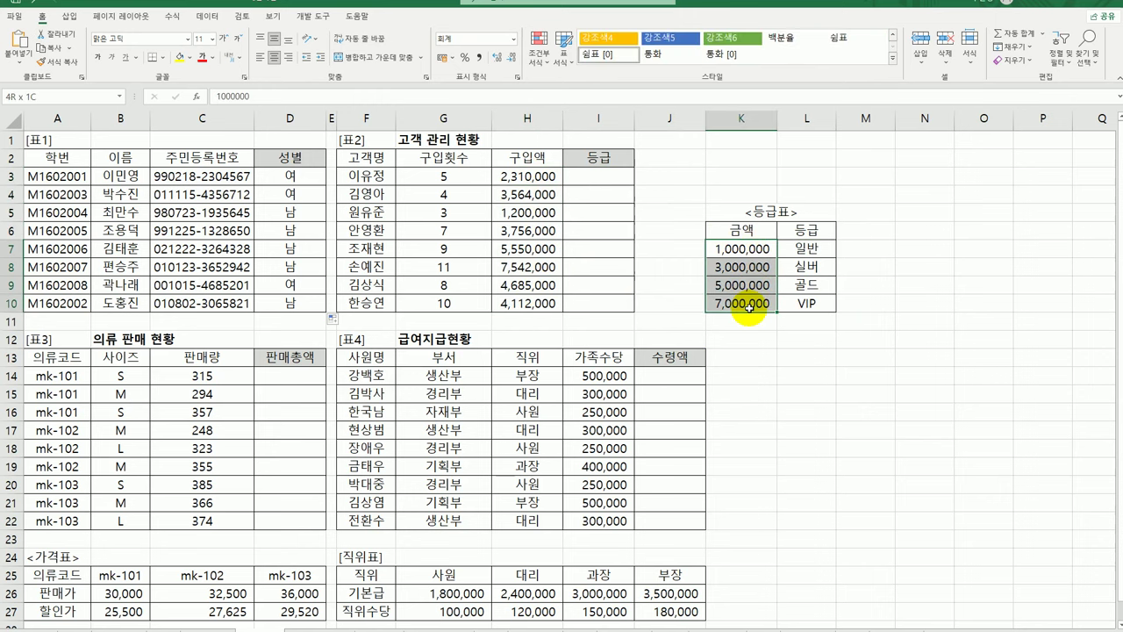
pyautogui.moveTo(807, 230); pyautogui.dragTo(808, 303)
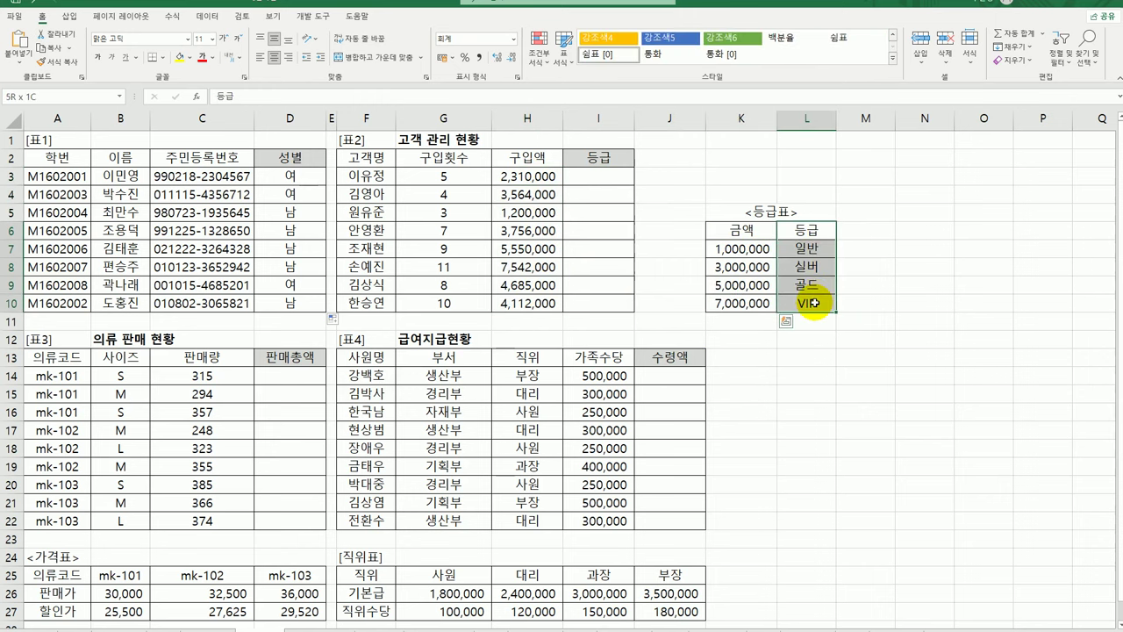
# Start a VLOOKUP formula in I3 of the 등급 column and open its function arguments, clear of the 구입액 data.
pyautogui.click(593, 179)
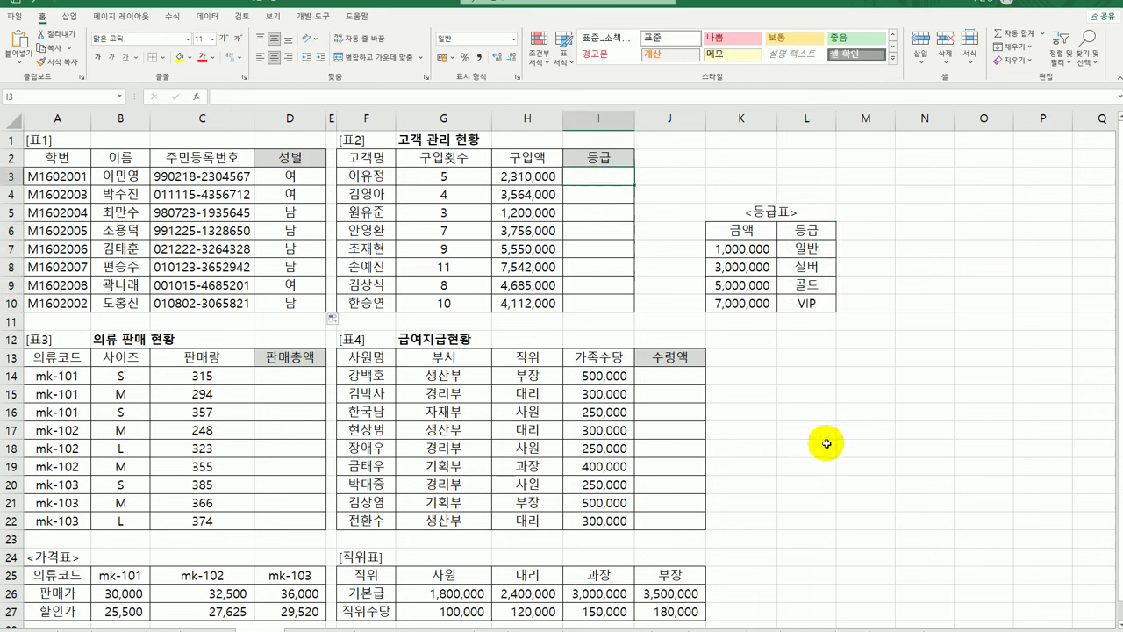
pyautogui.write('=')
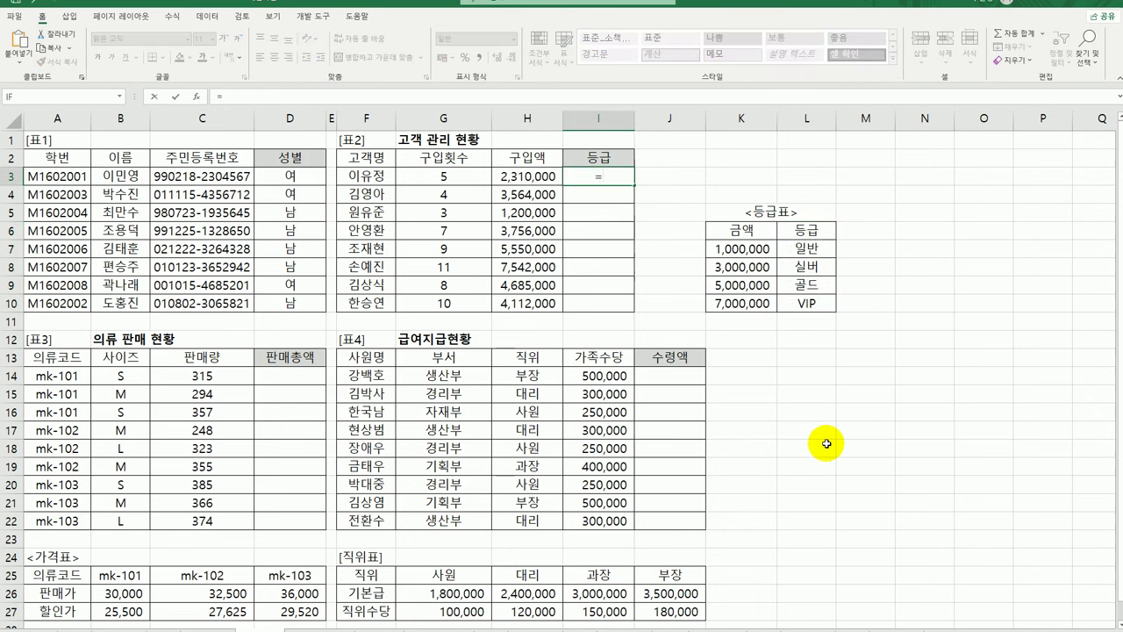
pyautogui.write('vl')
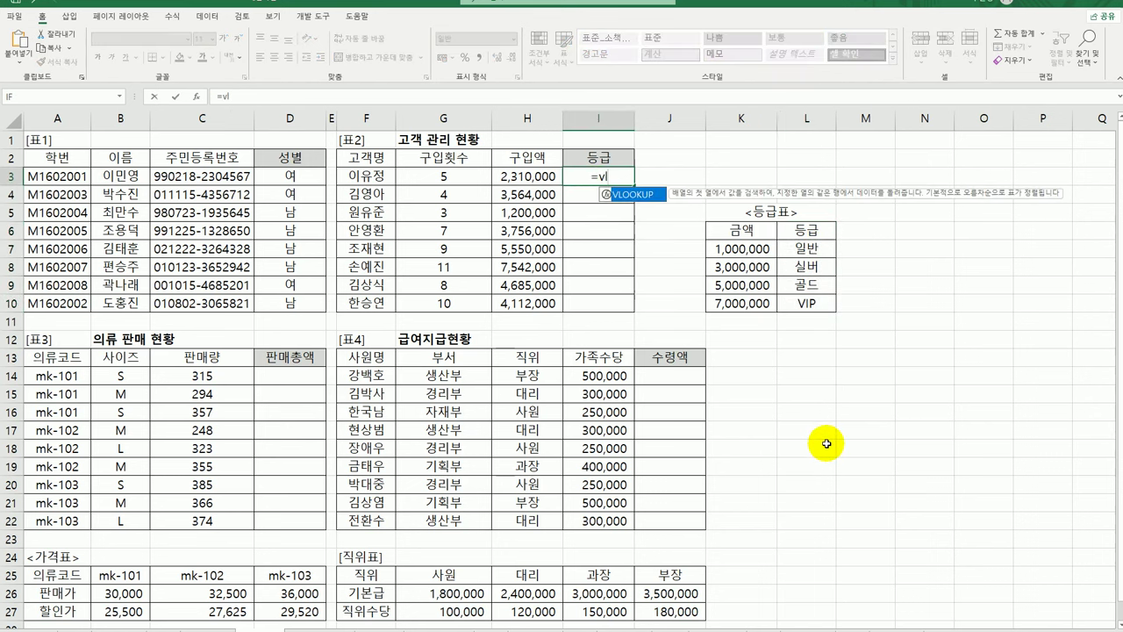
pyautogui.press('Tab')
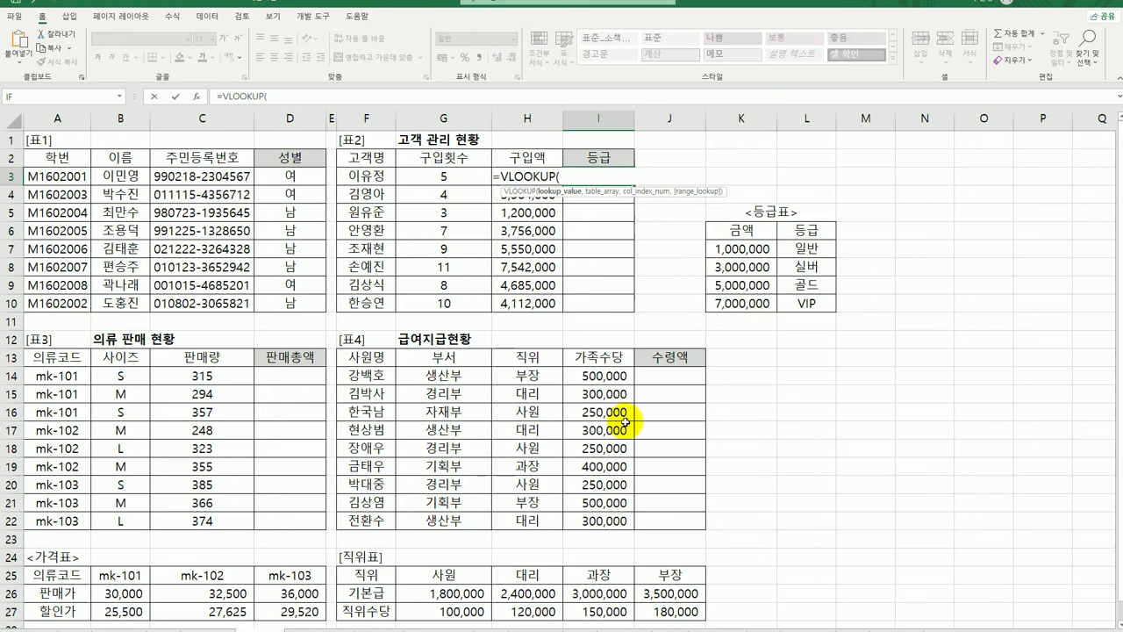
pyautogui.click(196, 96)
pyautogui.moveTo(527, 163); pyautogui.dragTo(597, 308)
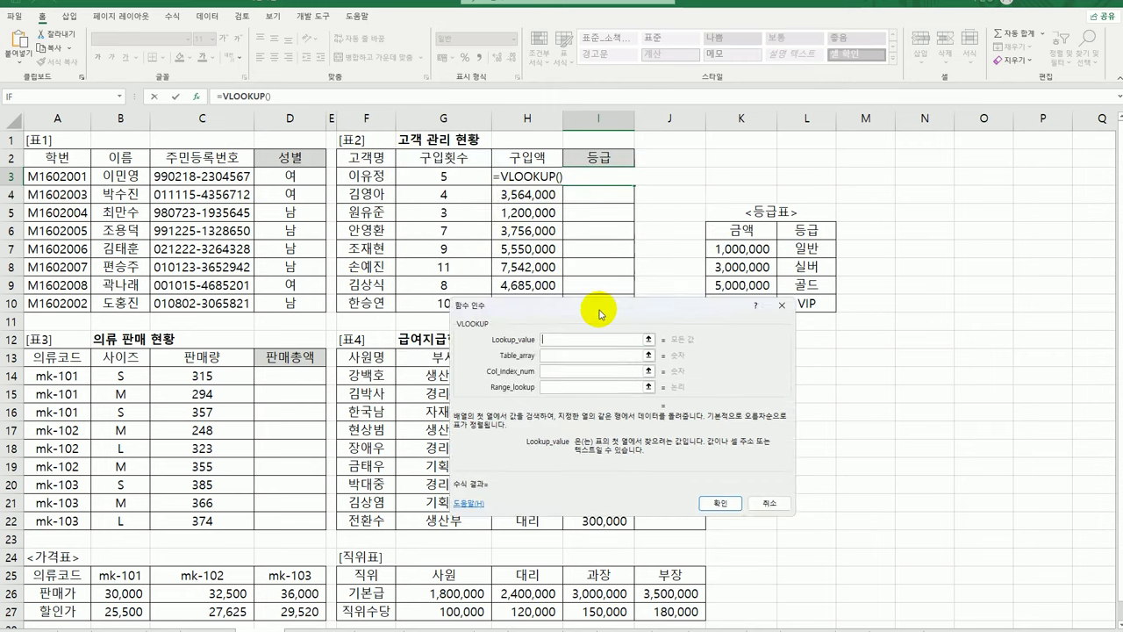
# Set the VLOOKUP arguments Lookup_value to H3, Table_array to the absolute range $K$7:$L$10 and Col_index_num to 2.
pyautogui.click(520, 179)
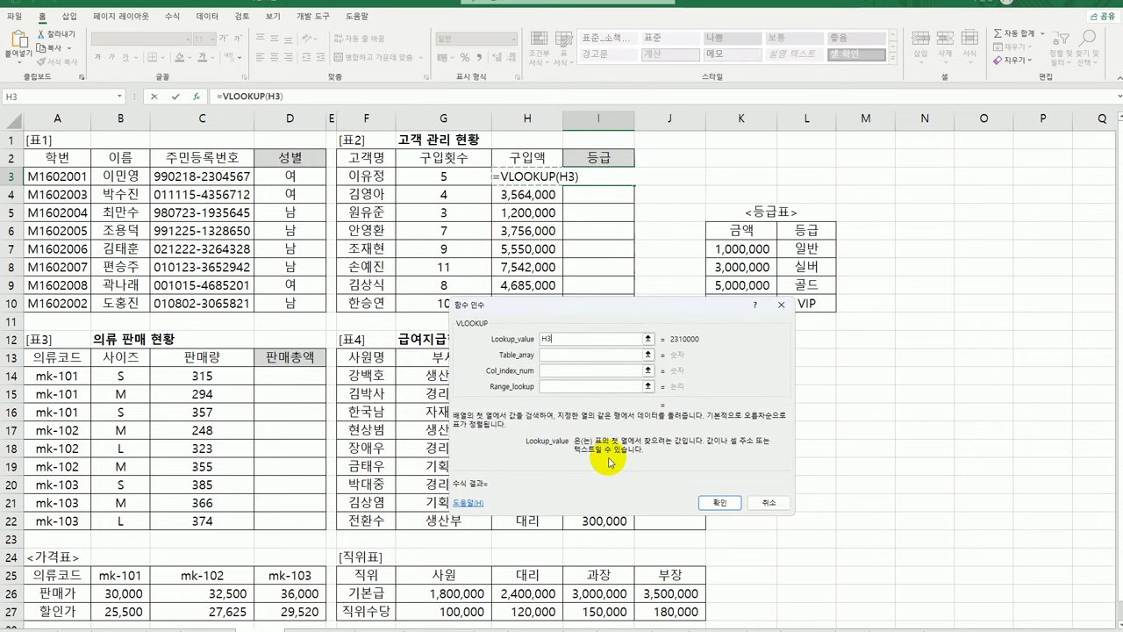
pyautogui.click(566, 355)
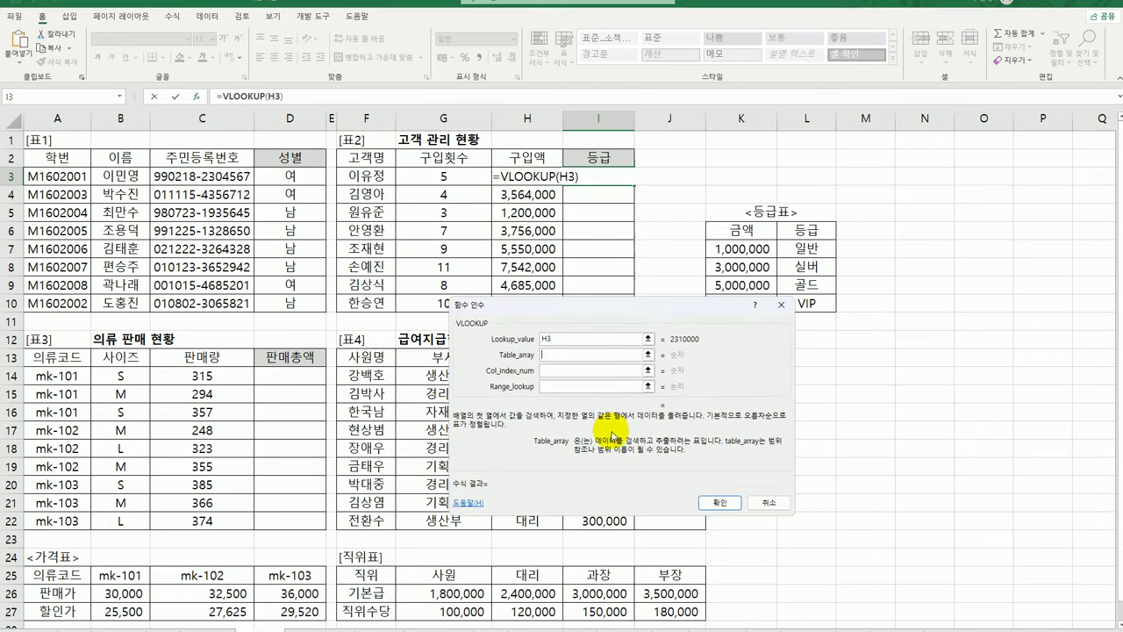
pyautogui.moveTo(762, 249); pyautogui.dragTo(806, 307)
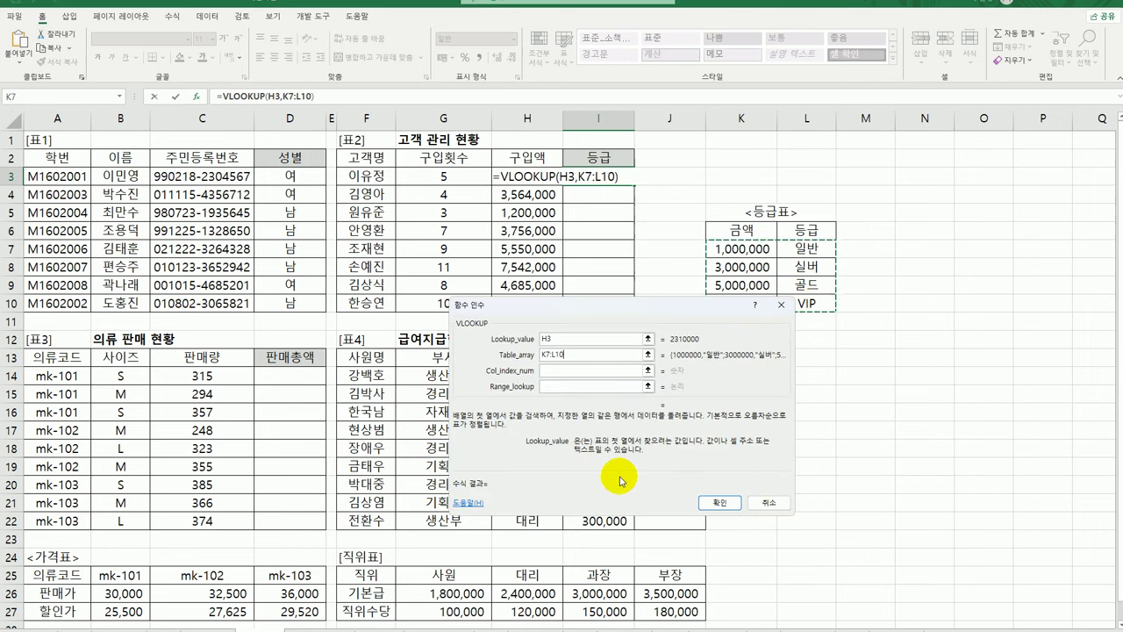
pyautogui.press('F4')
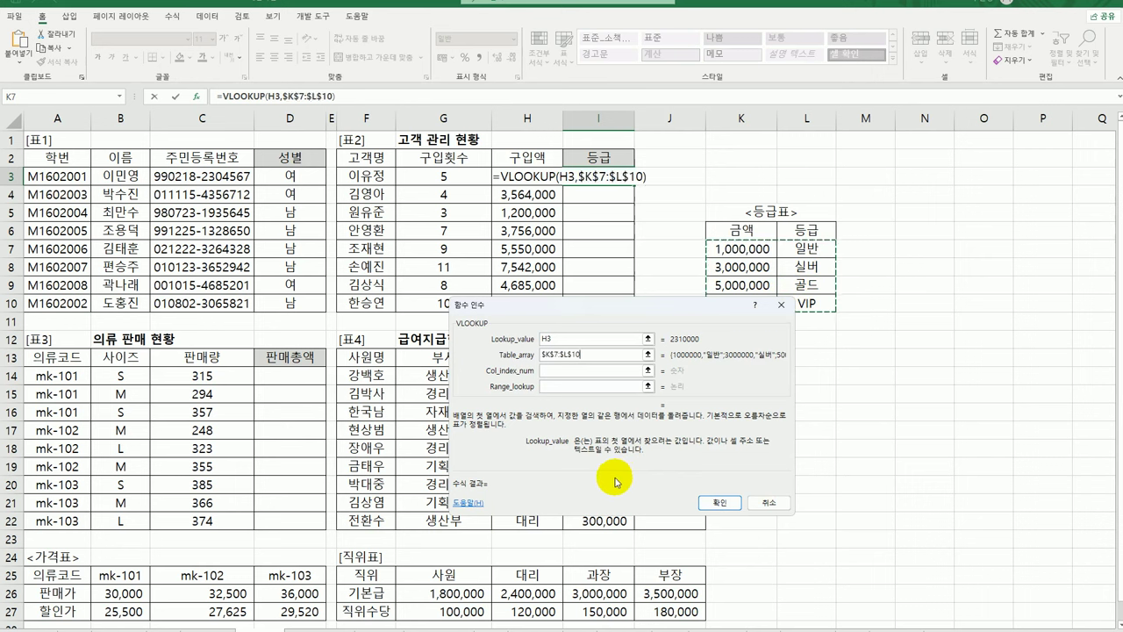
pyautogui.click(586, 371)
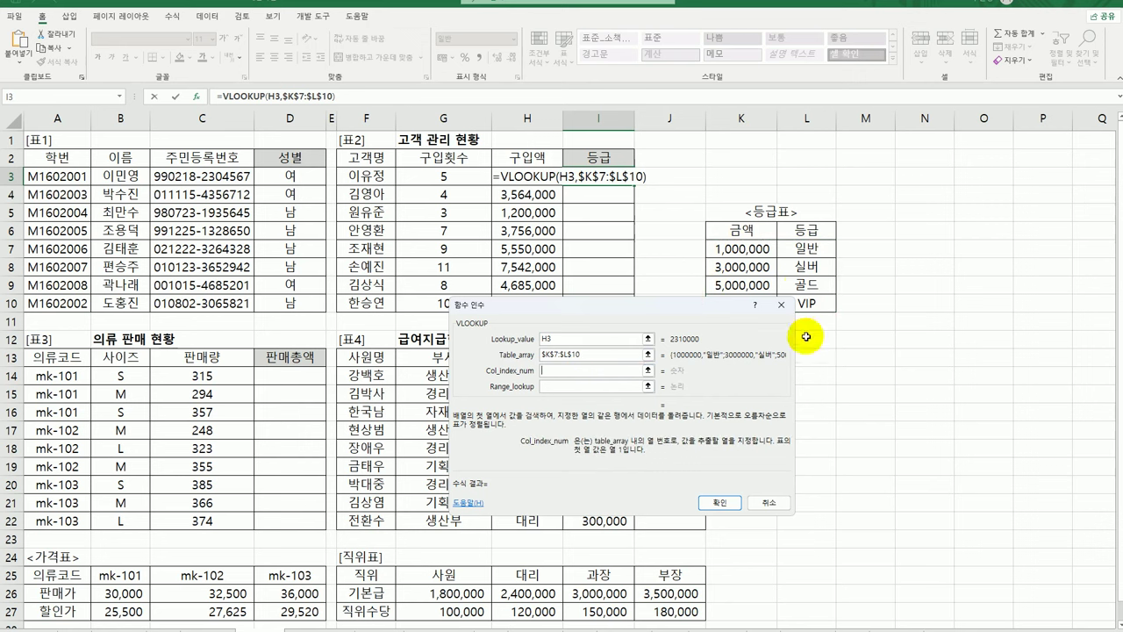
pyautogui.write('2')
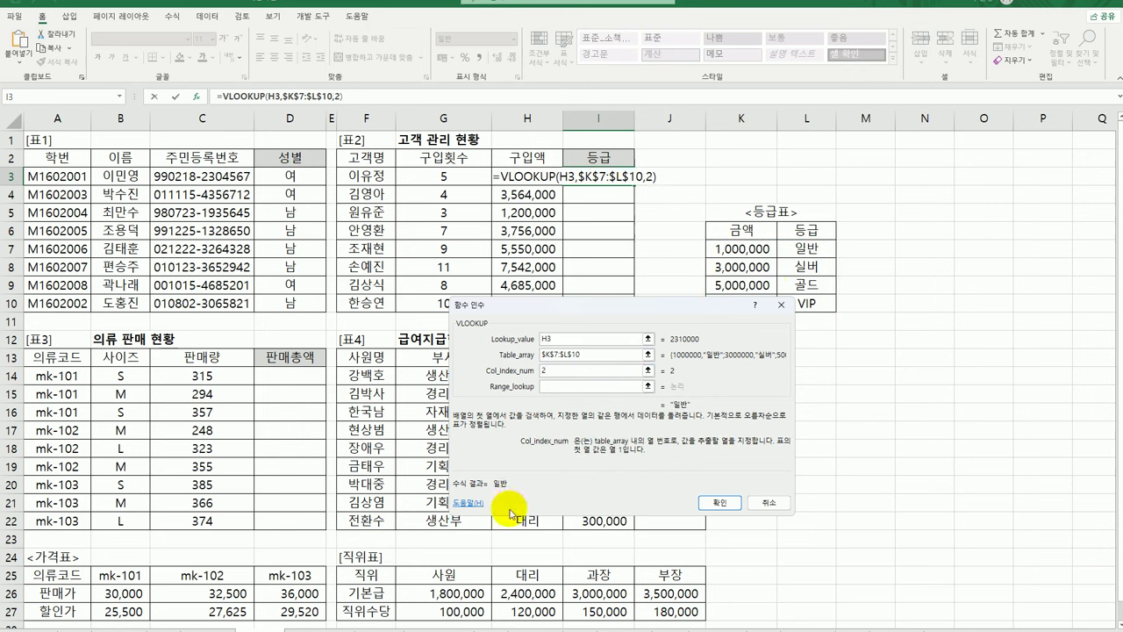
# Leave Range_lookup empty, apply the VLOOKUP formula to I3 and copy it down the 등급 column through I10.
pyautogui.click(556, 386)
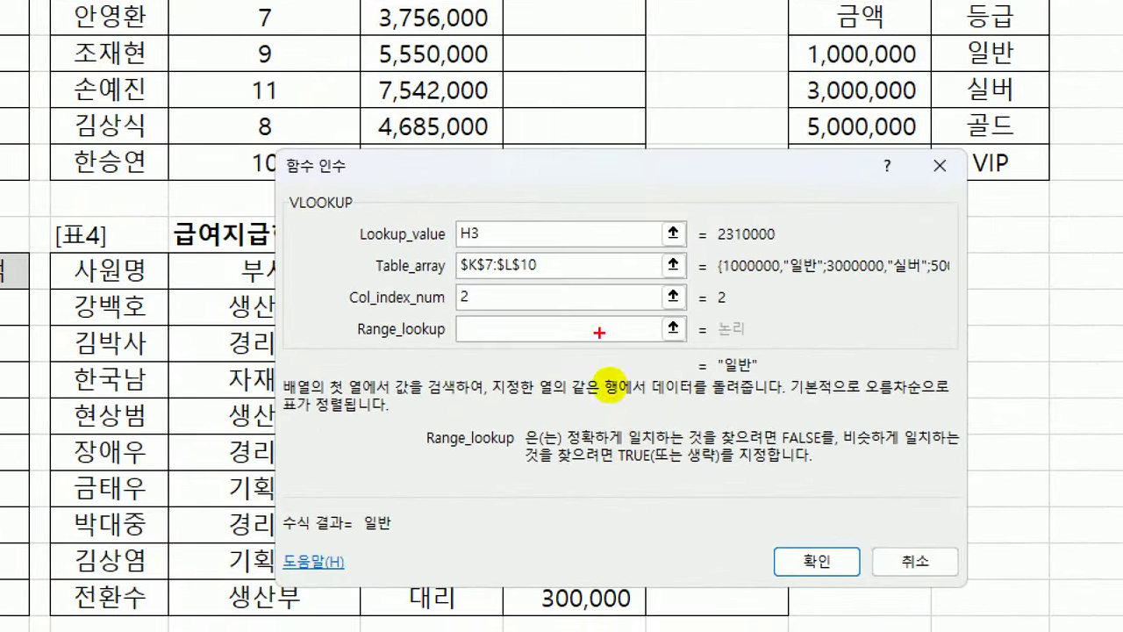
pyautogui.moveTo(413, 309)
pyautogui.mouseDown()
pyautogui.moveTo(399, 289)
pyautogui.moveTo(606, 263)
pyautogui.moveTo(586, 301)
pyautogui.mouseUp()
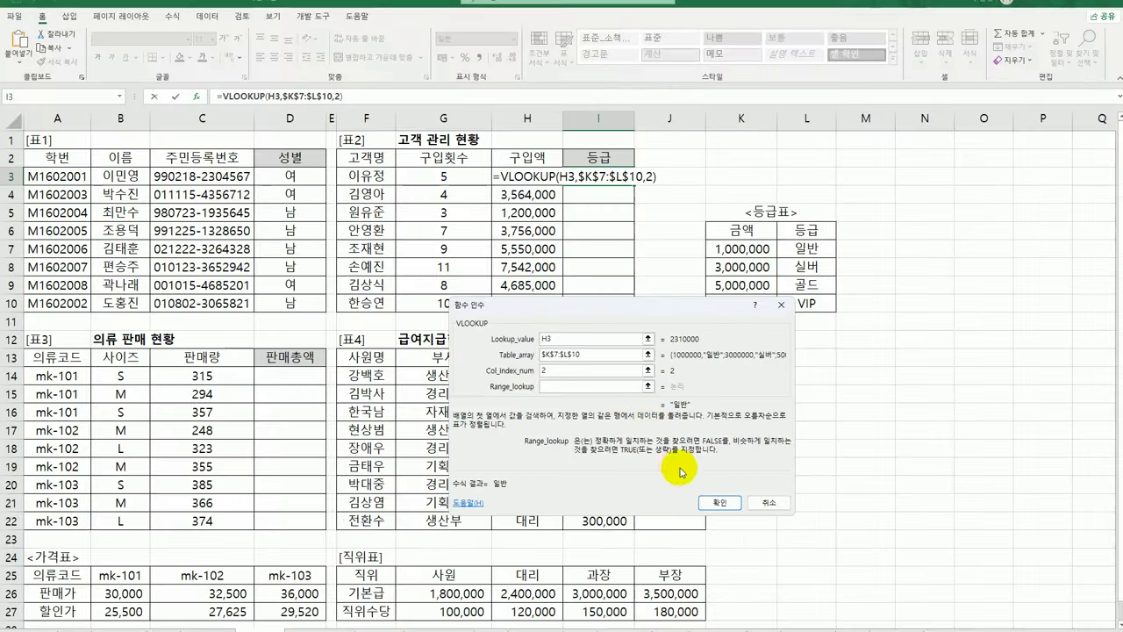
pyautogui.click(817, 561)
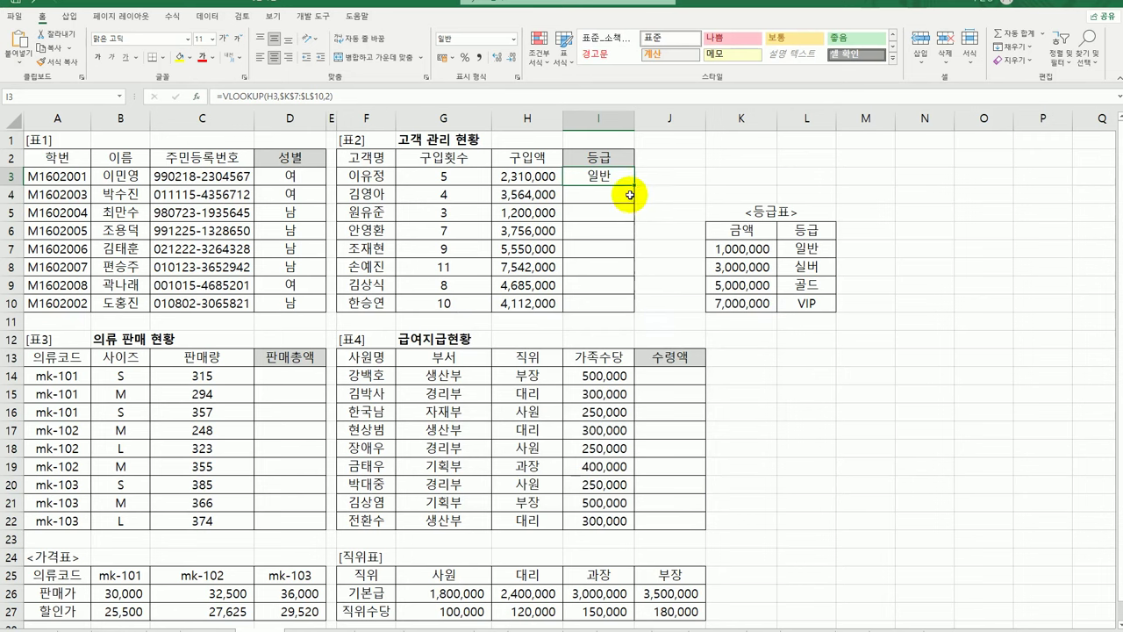
pyautogui.moveTo(635, 185); pyautogui.dragTo(637, 310)
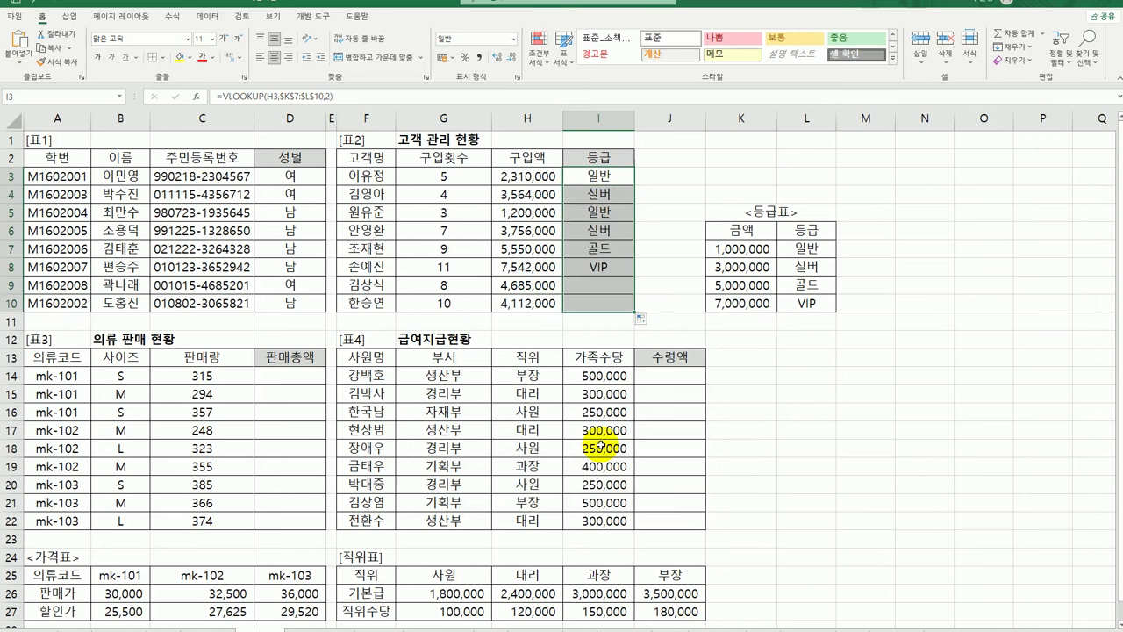
# Examine the 판매량 and 의류코드 entries of 표3 and the codes and 할인가 row of the 가격표 in B25:D27.
pyautogui.scroll(-1, 599, 446)
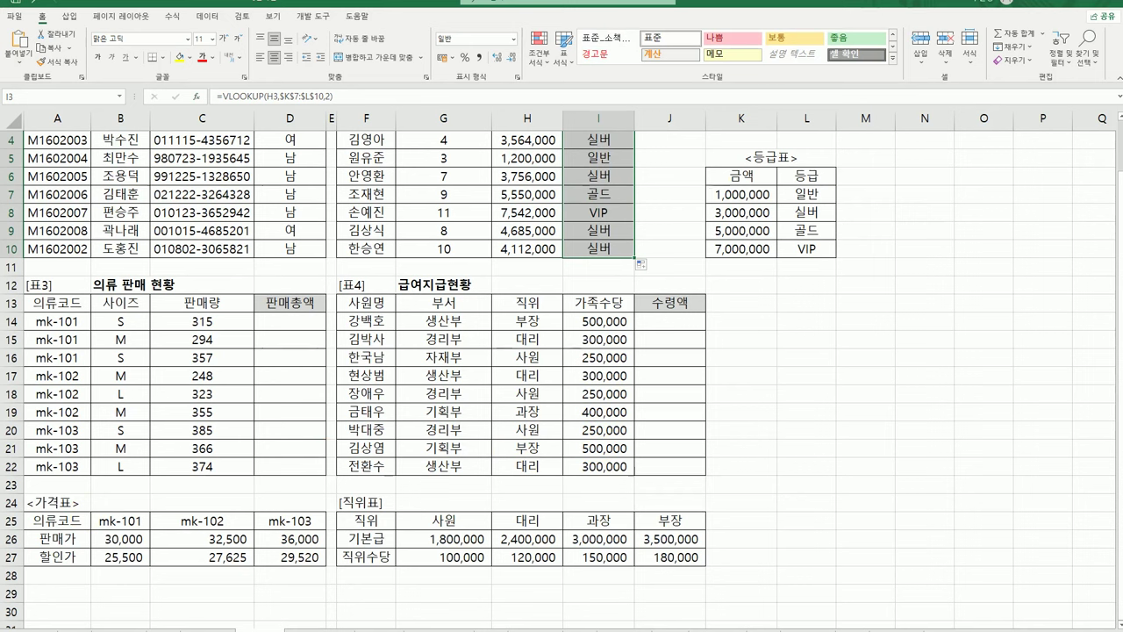
pyautogui.click(222, 322)
pyautogui.moveTo(115, 521); pyautogui.dragTo(295, 566)
pyautogui.click(295, 558)
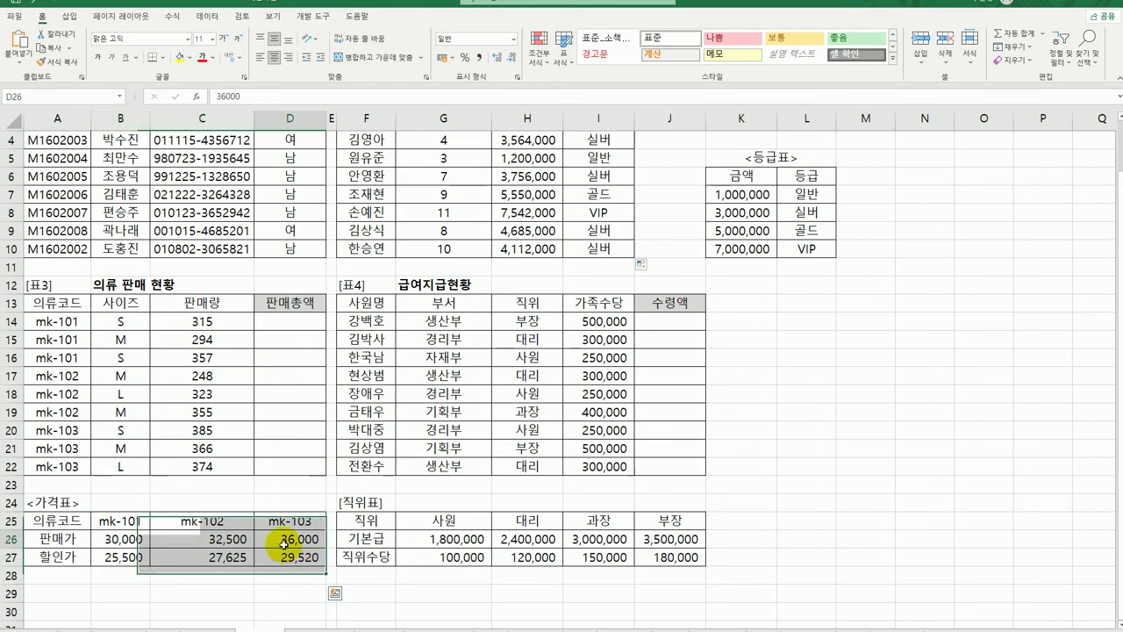
pyautogui.click(293, 321)
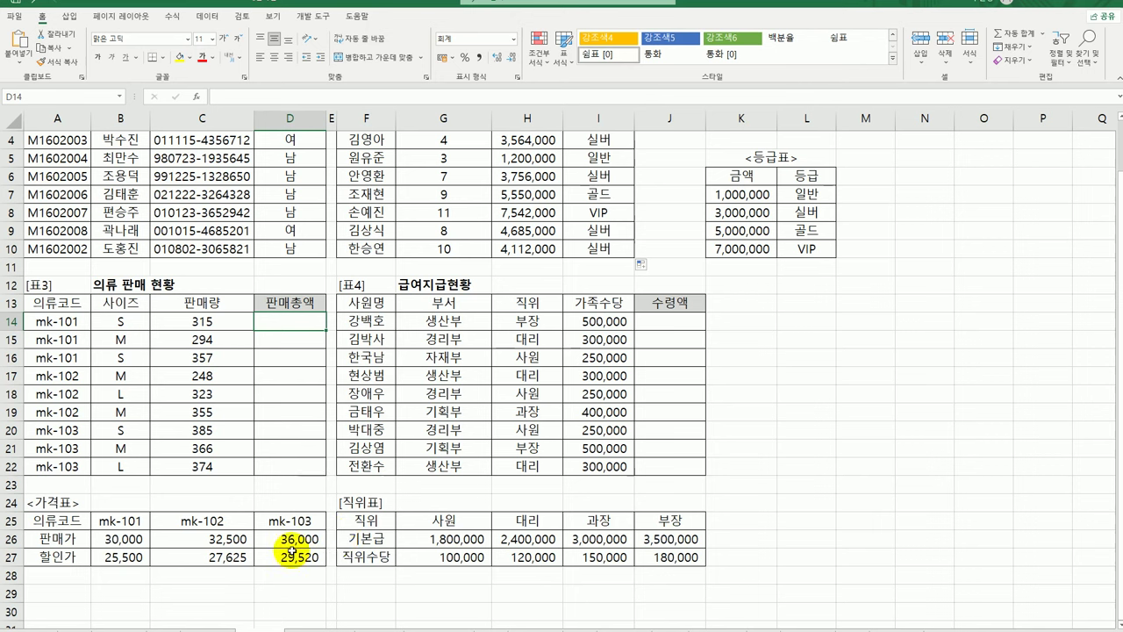
pyautogui.click(53, 323)
pyautogui.click(115, 534)
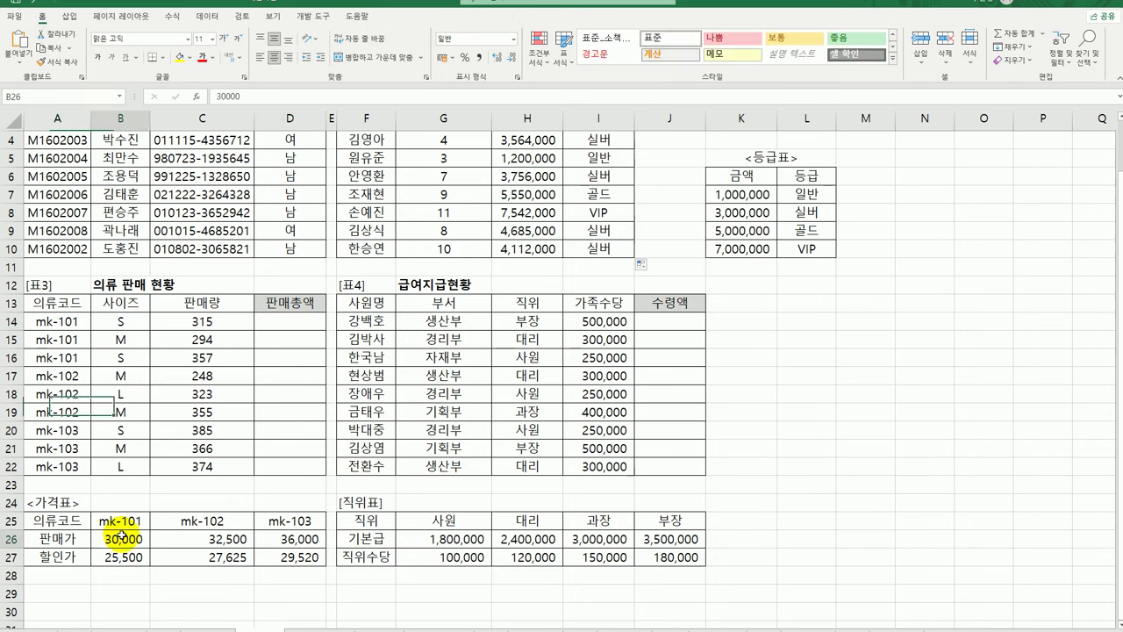
pyautogui.click(292, 318)
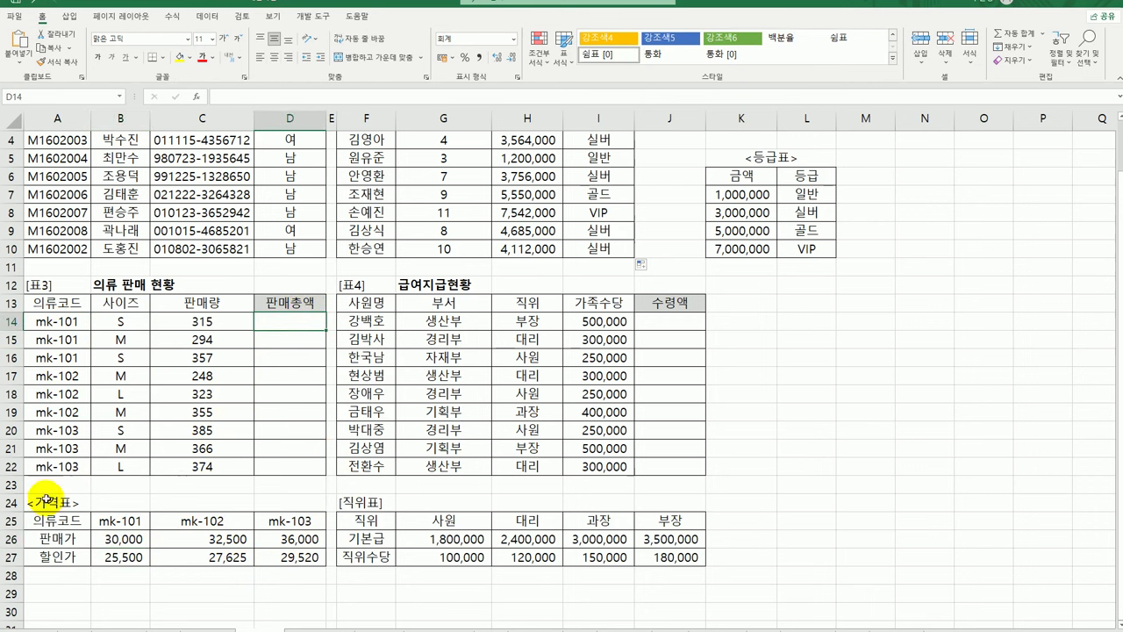
pyautogui.moveTo(129, 520); pyautogui.dragTo(267, 521)
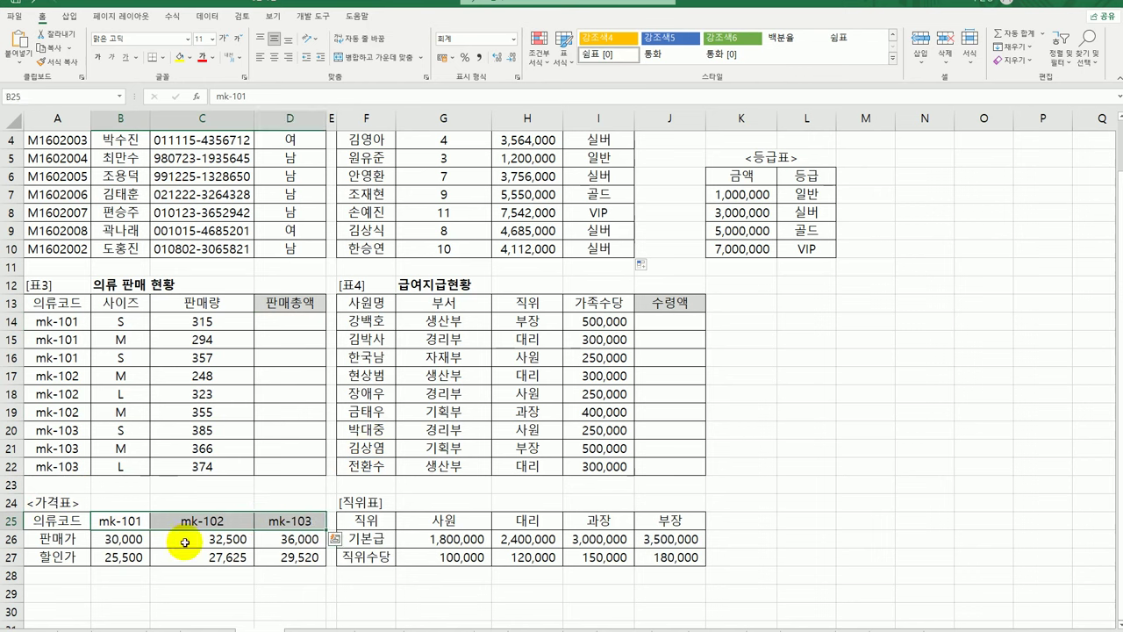
pyautogui.moveTo(123, 556); pyautogui.dragTo(263, 557)
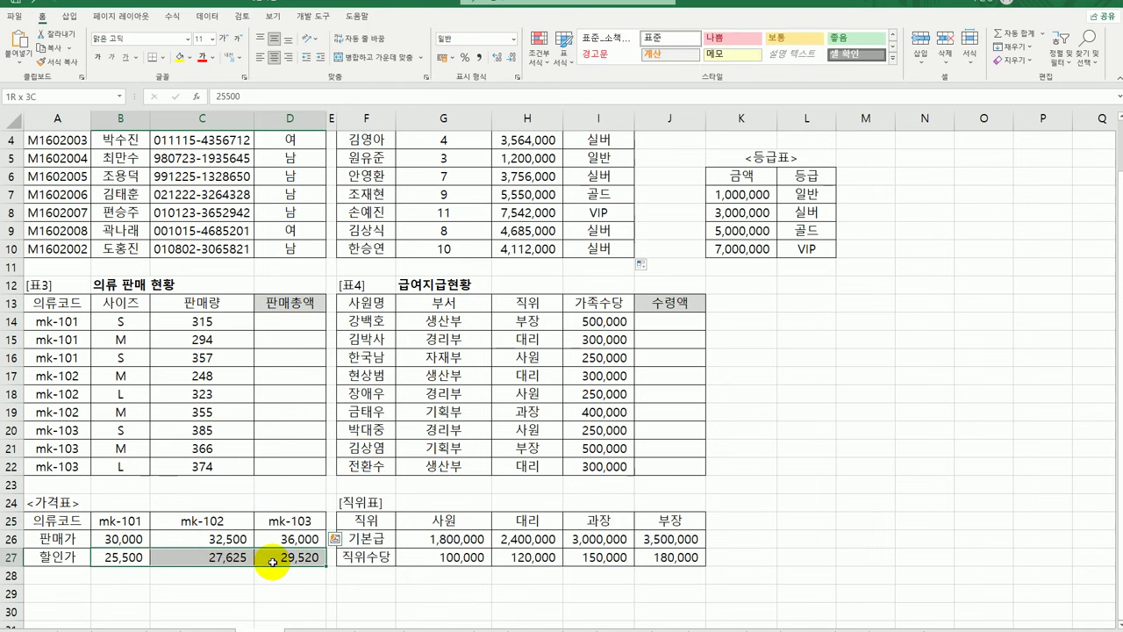
# Start an INDEX formula in D14 of the 판매총액 column with the absolute range $B$26:$D$27 as its array.
pyautogui.click(289, 319)
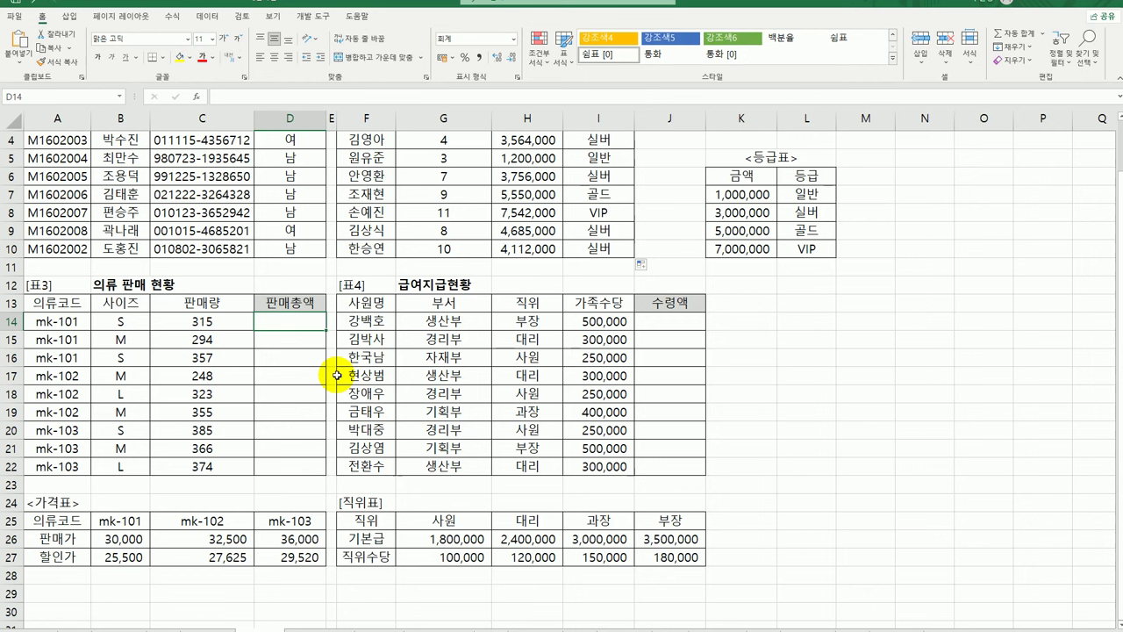
pyautogui.write('=')
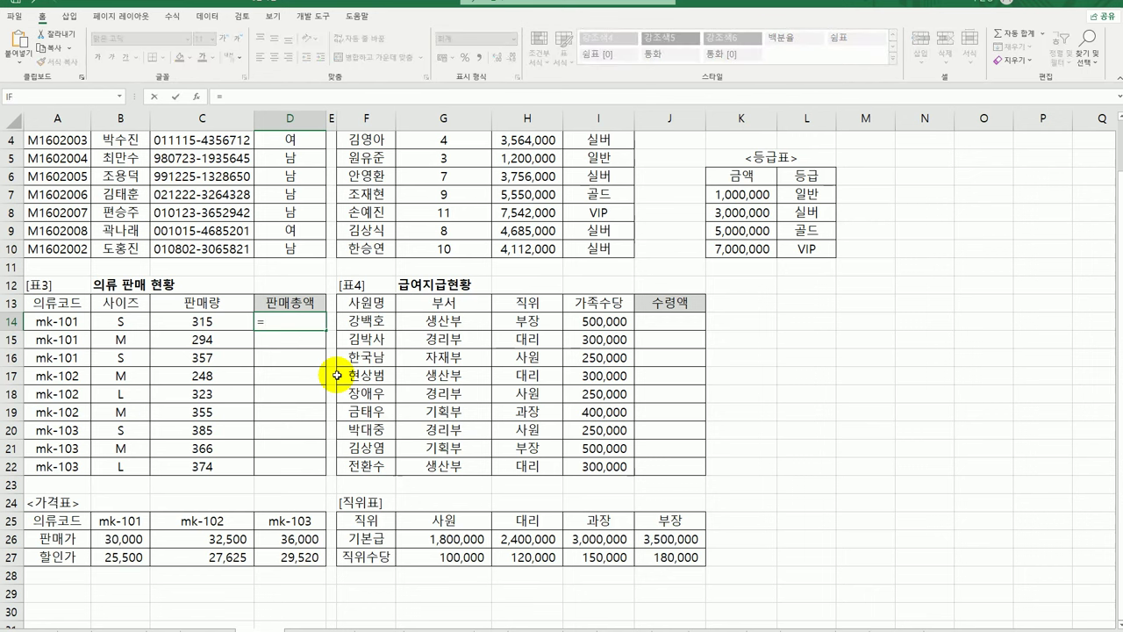
pyautogui.write('i')
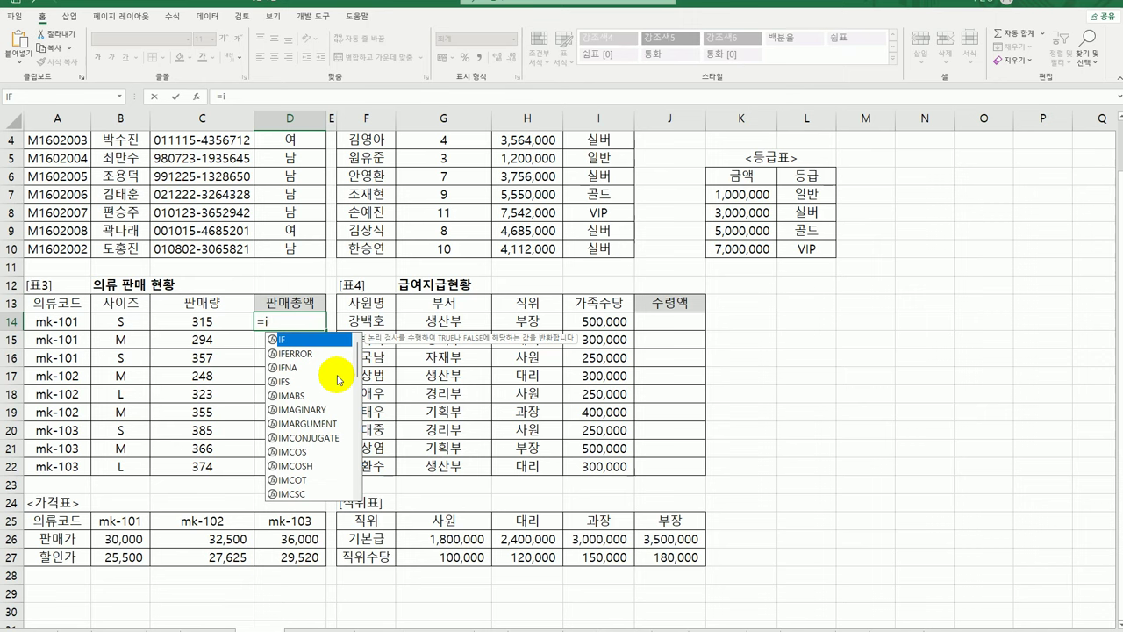
pyautogui.write('n')
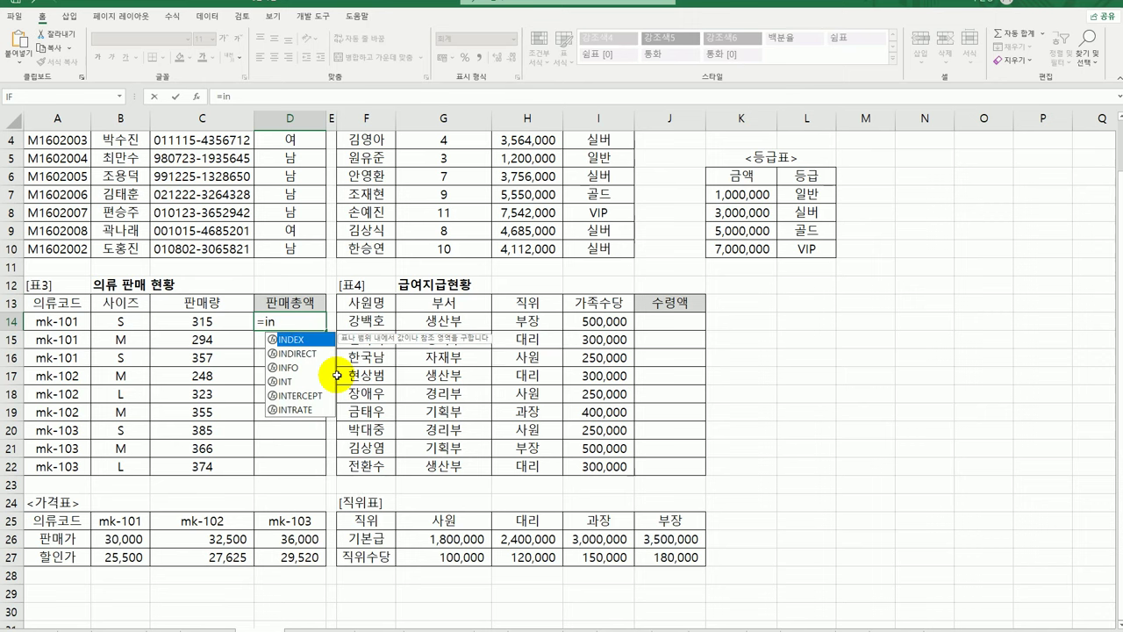
pyautogui.press('Tab')
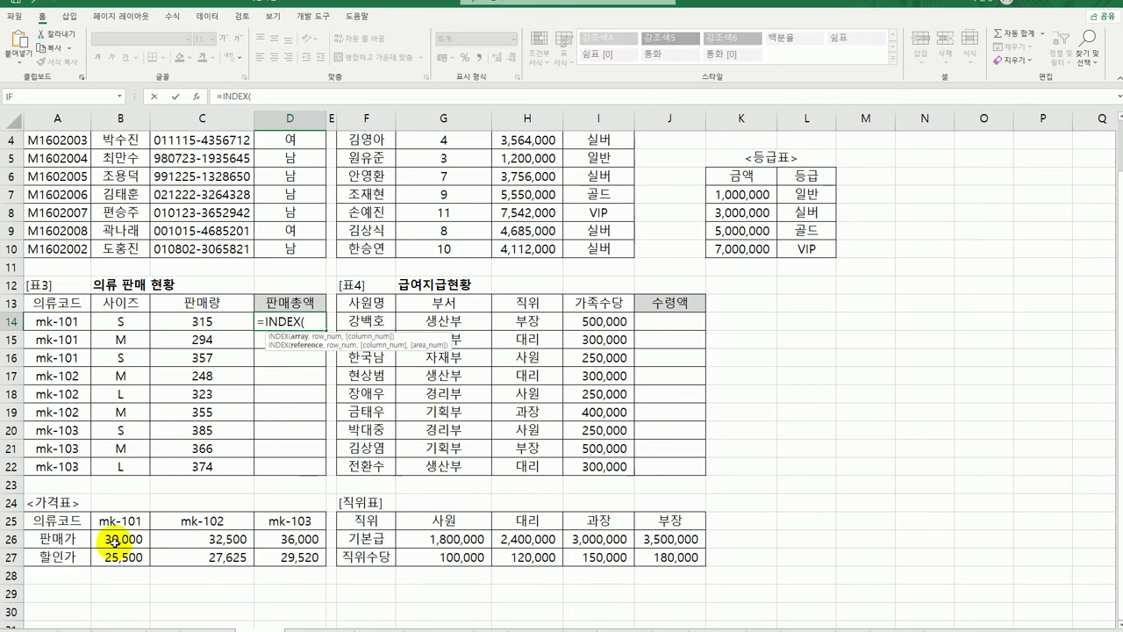
pyautogui.moveTo(112, 538); pyautogui.dragTo(290, 560)
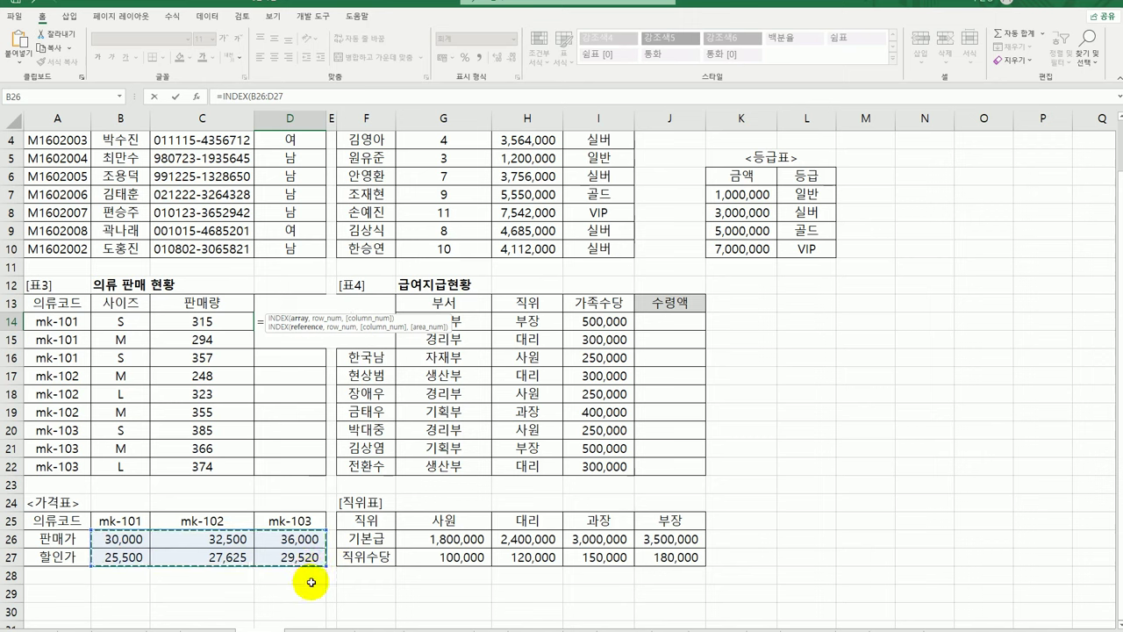
pyautogui.moveTo(140, 558); pyautogui.dragTo(266, 560)
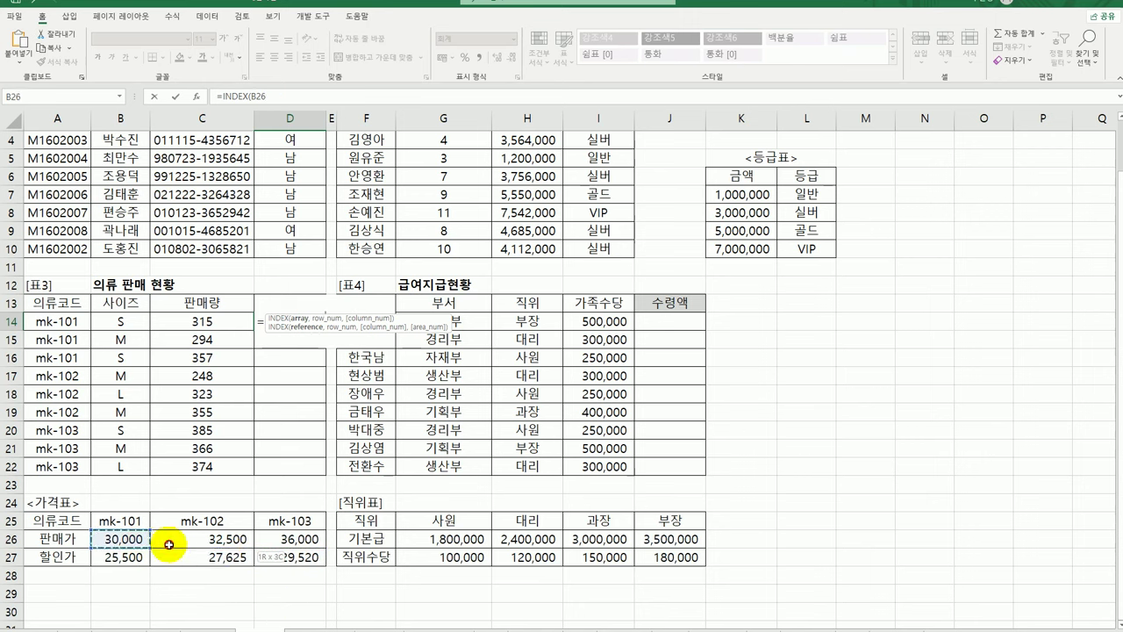
pyautogui.moveTo(169, 544); pyautogui.dragTo(276, 562)
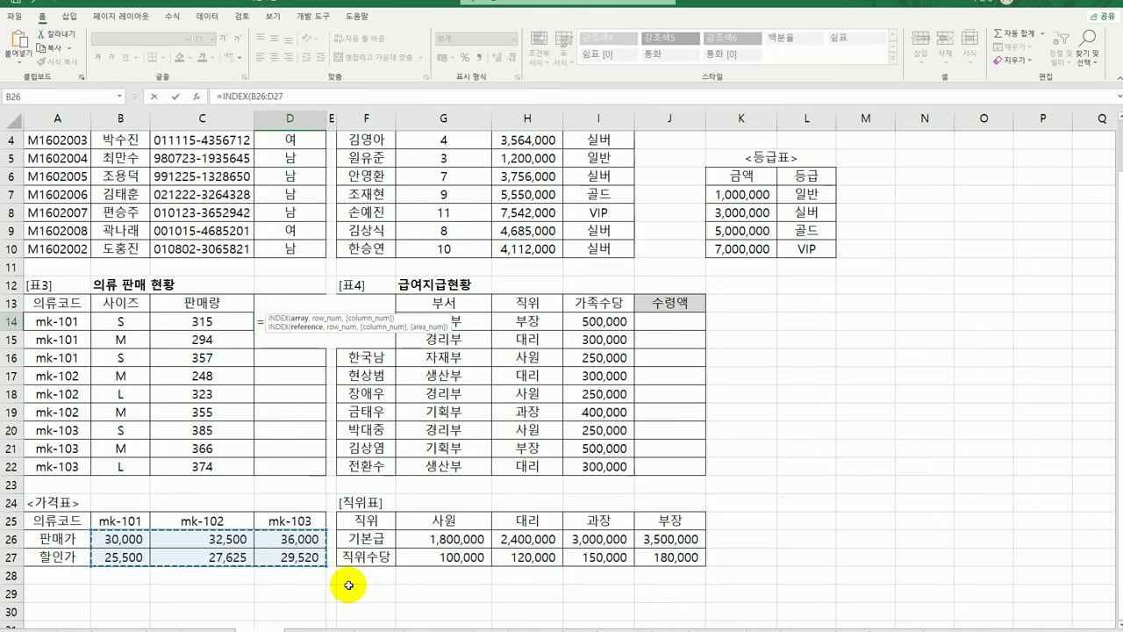
pyautogui.press('F4')
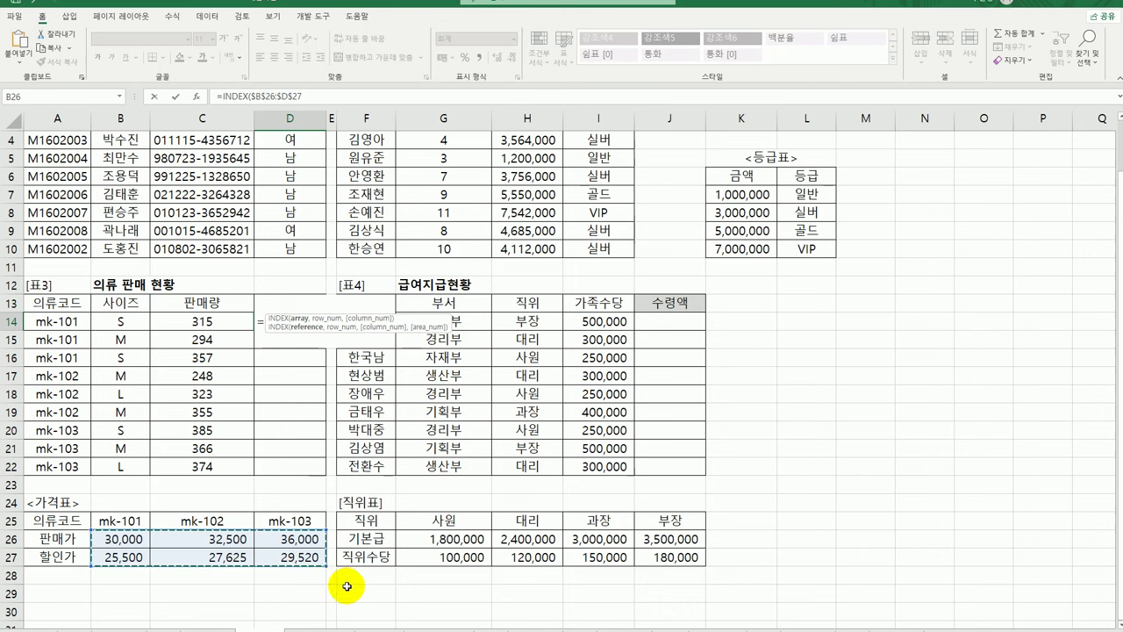
# Set the INDEX row number to 2 and start a nested MATCH function as its column number.
pyautogui.write(',2')
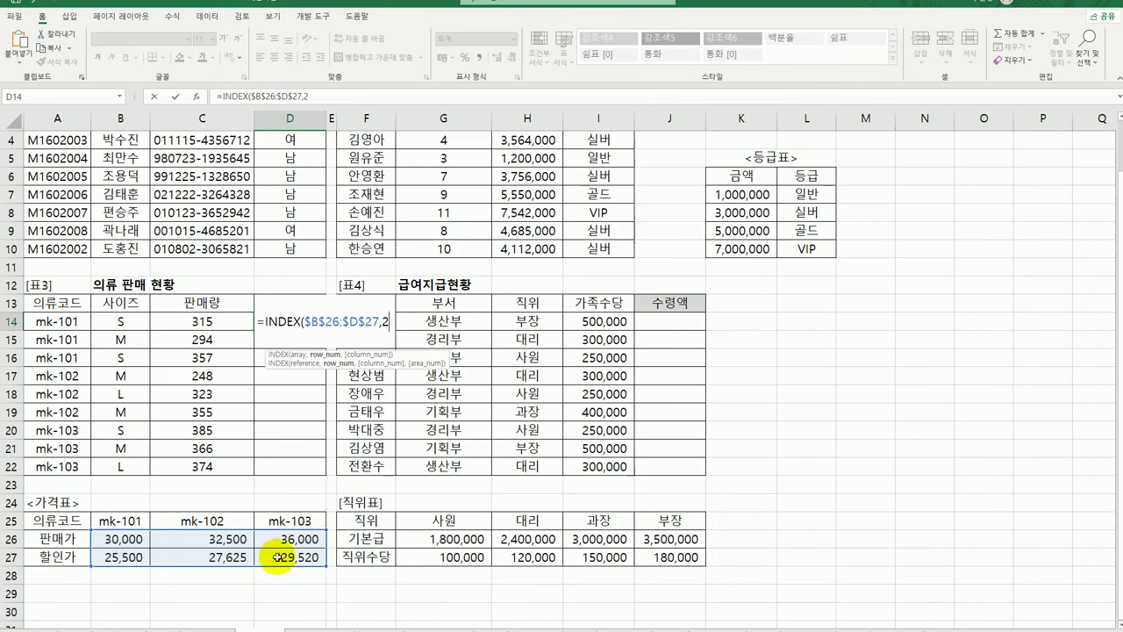
pyautogui.write(',')
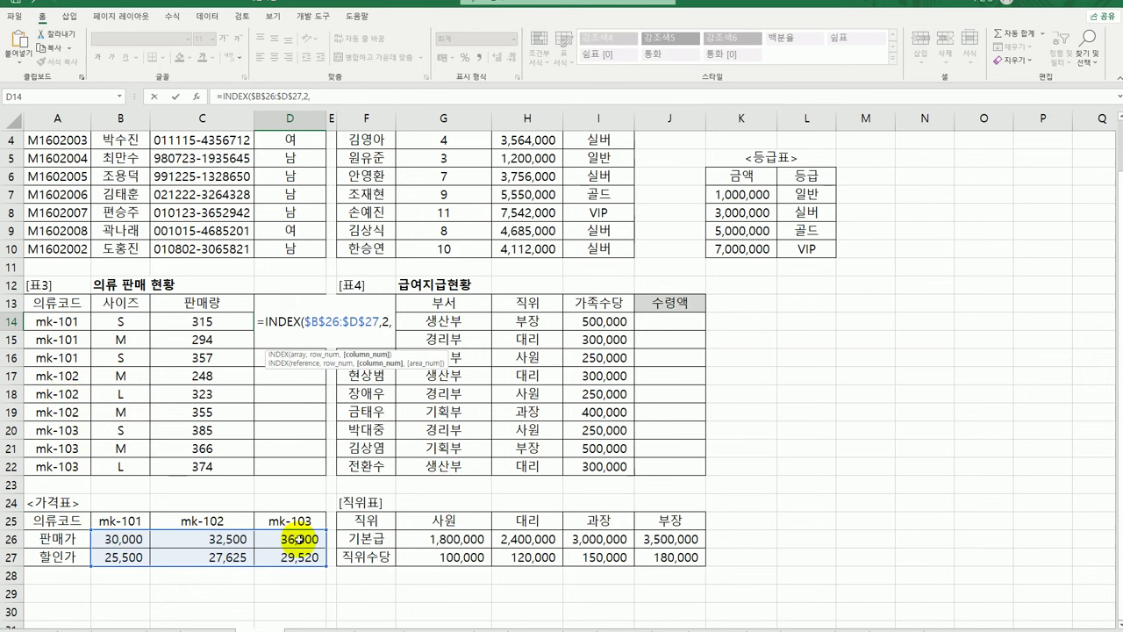
pyautogui.write('ma')
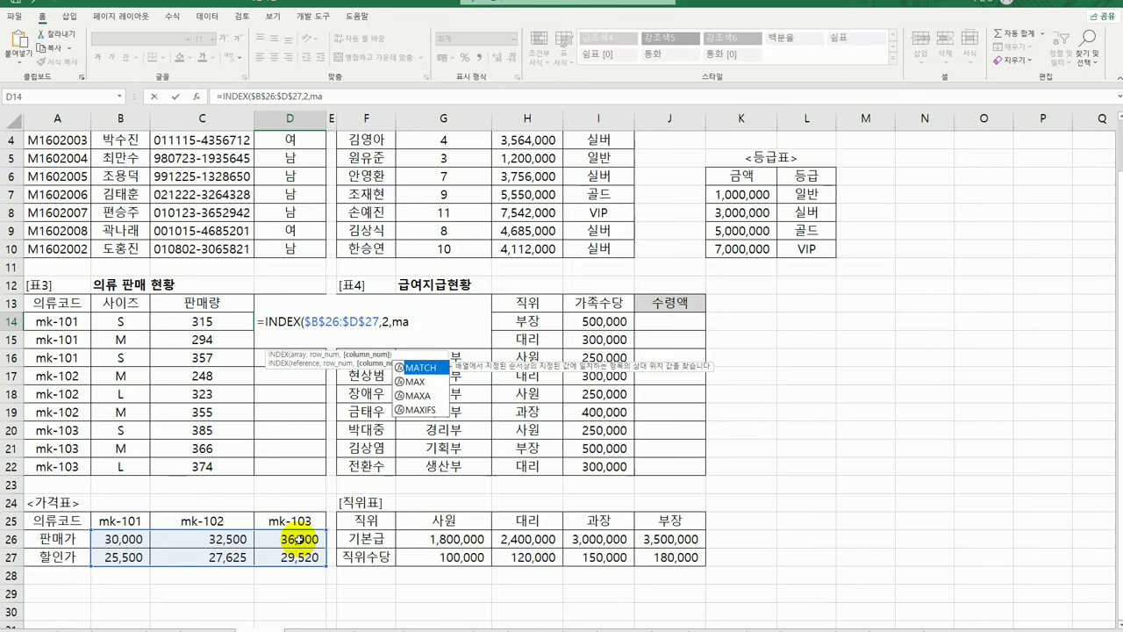
pyautogui.click(430, 369)
pyautogui.doubleClick(431, 368)
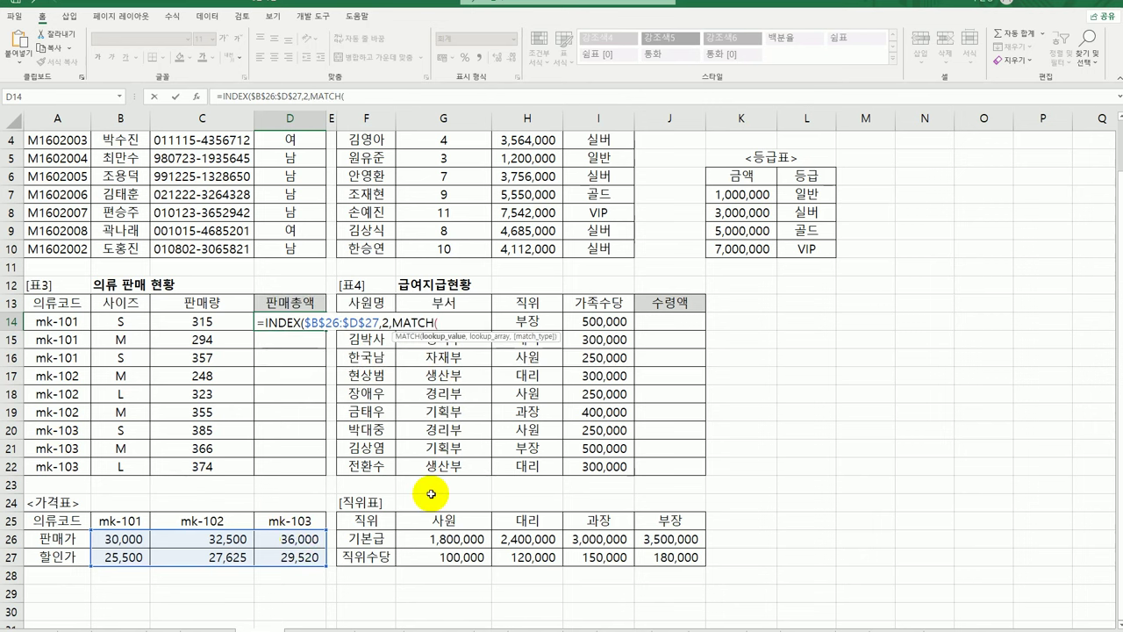
# Set the nested MATCH function's lookup value to A14 and its lookup array to the absolute range $B$25:$D$25.
pyautogui.click(196, 98)
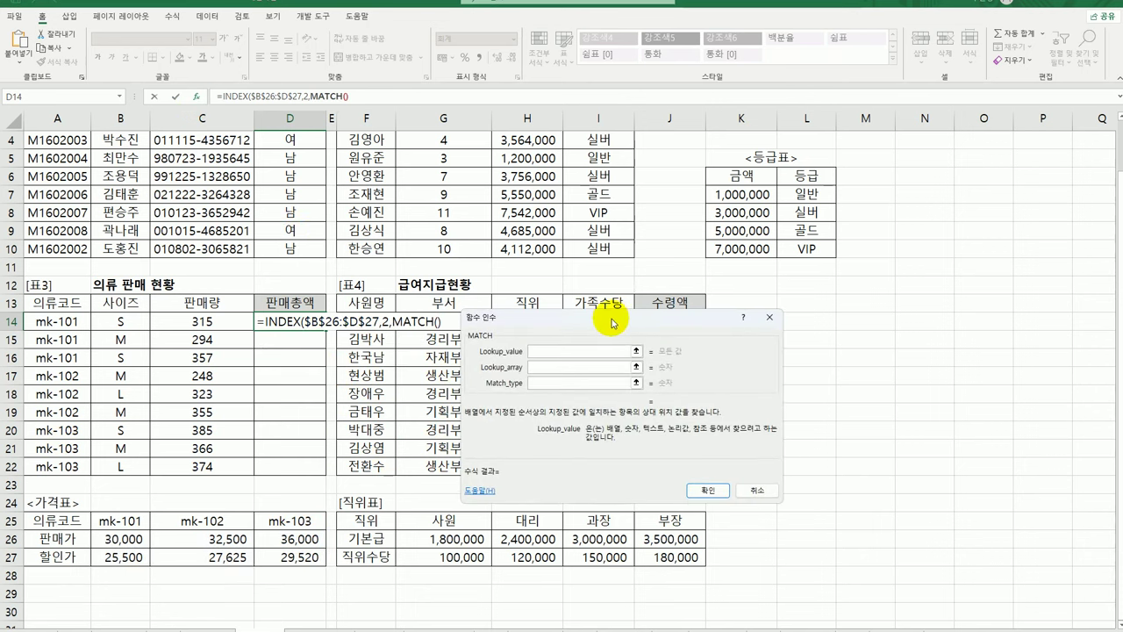
pyautogui.moveTo(628, 317); pyautogui.dragTo(748, 292)
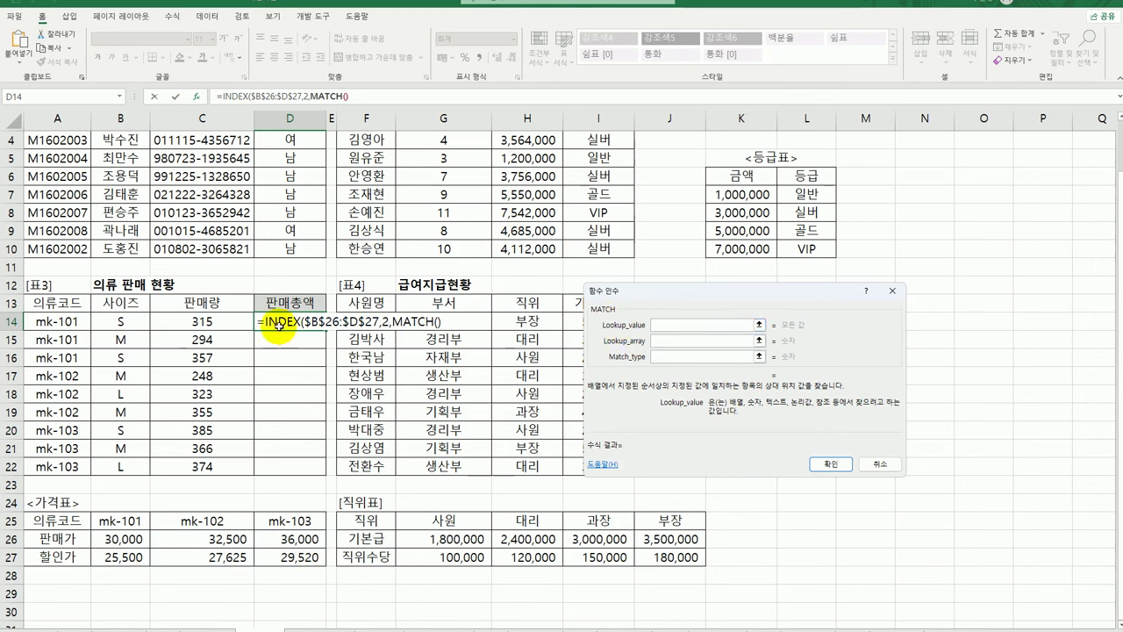
pyautogui.click(54, 321)
pyautogui.click(665, 341)
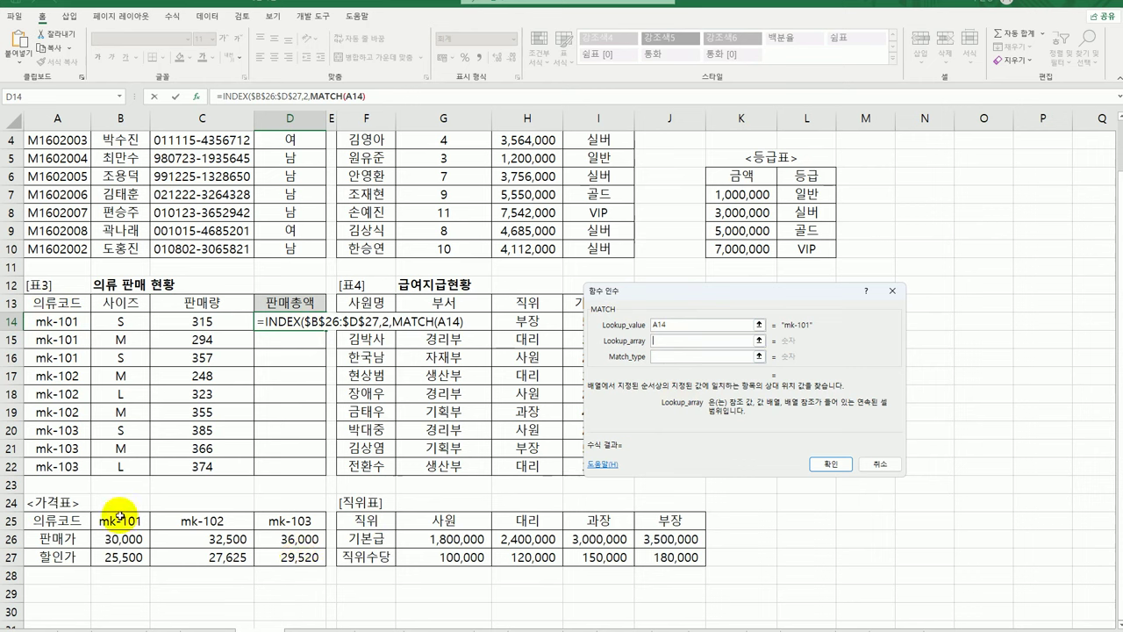
pyautogui.moveTo(120, 516); pyautogui.dragTo(295, 520)
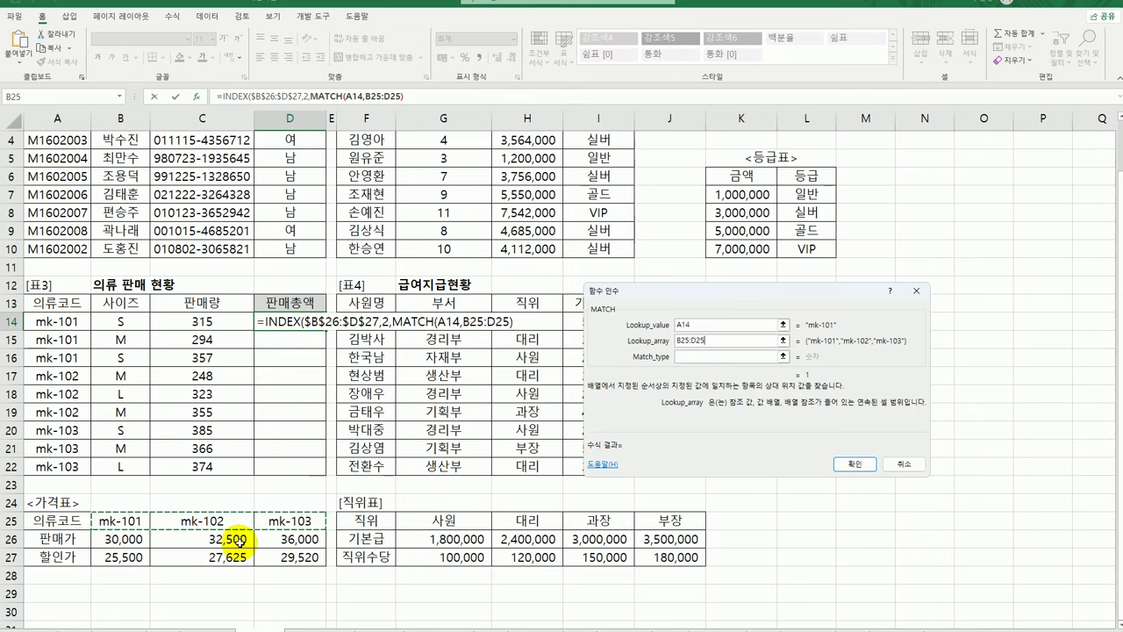
pyautogui.press('F4')
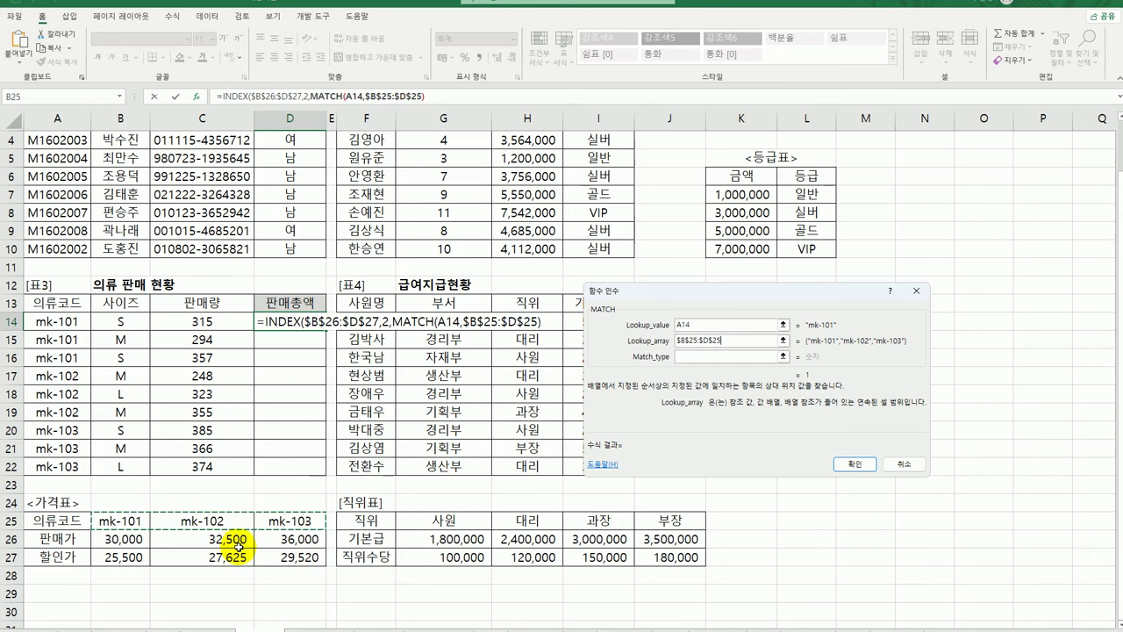
# Complete the D14 formula with match type 0 and the suggested closing-parenthesis correction, and copy it down the 판매총액 column through D22.
pyautogui.click(698, 355)
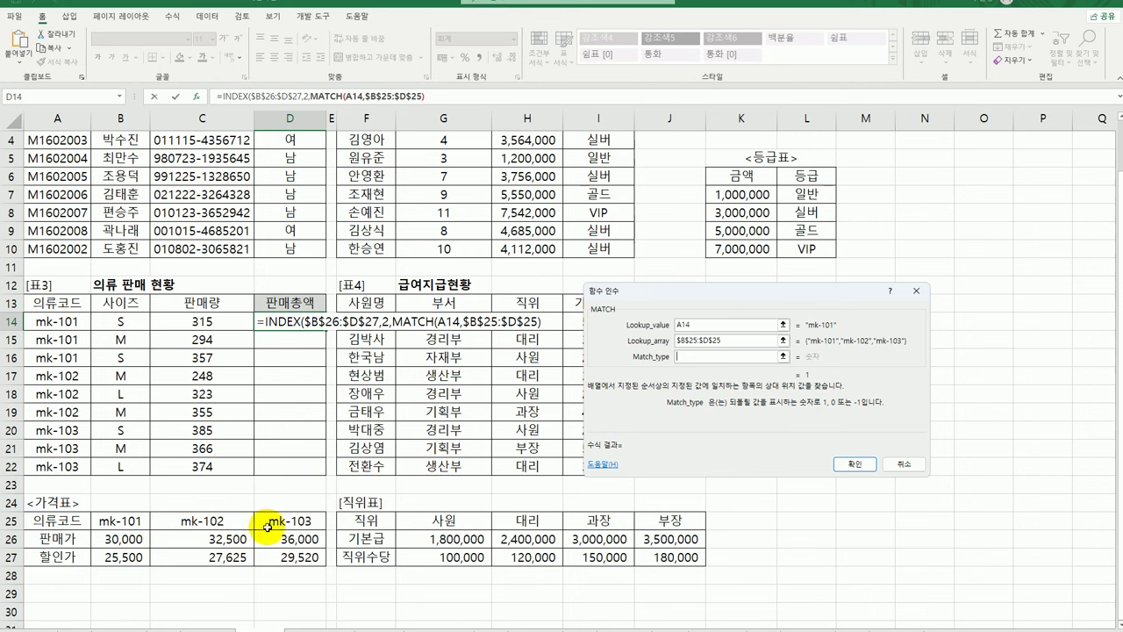
pyautogui.write('0')
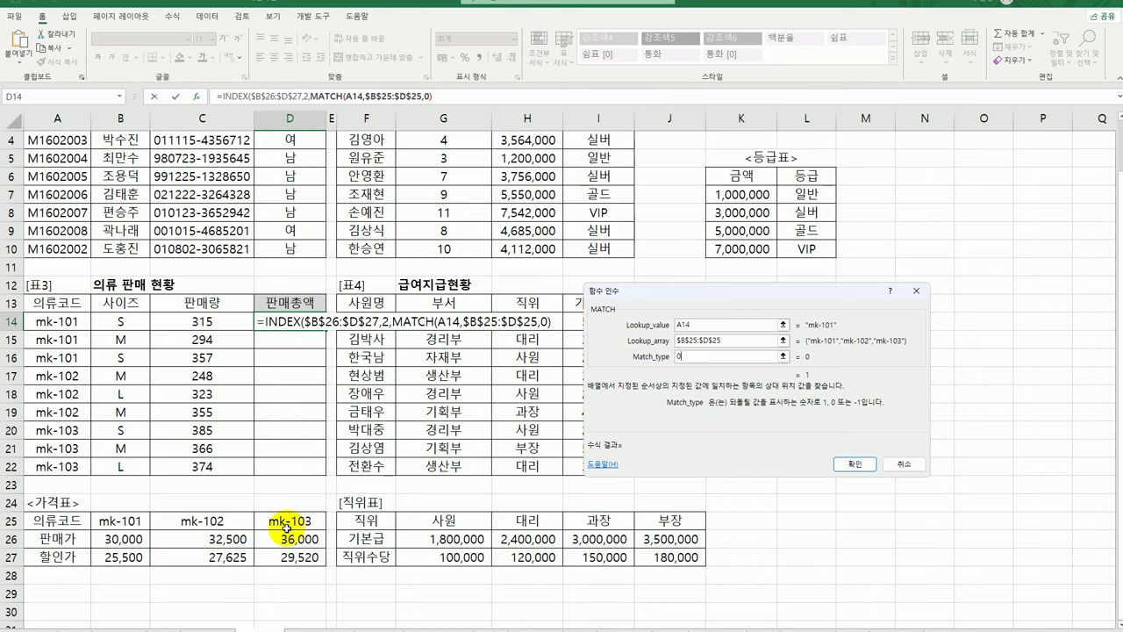
pyautogui.click(856, 464)
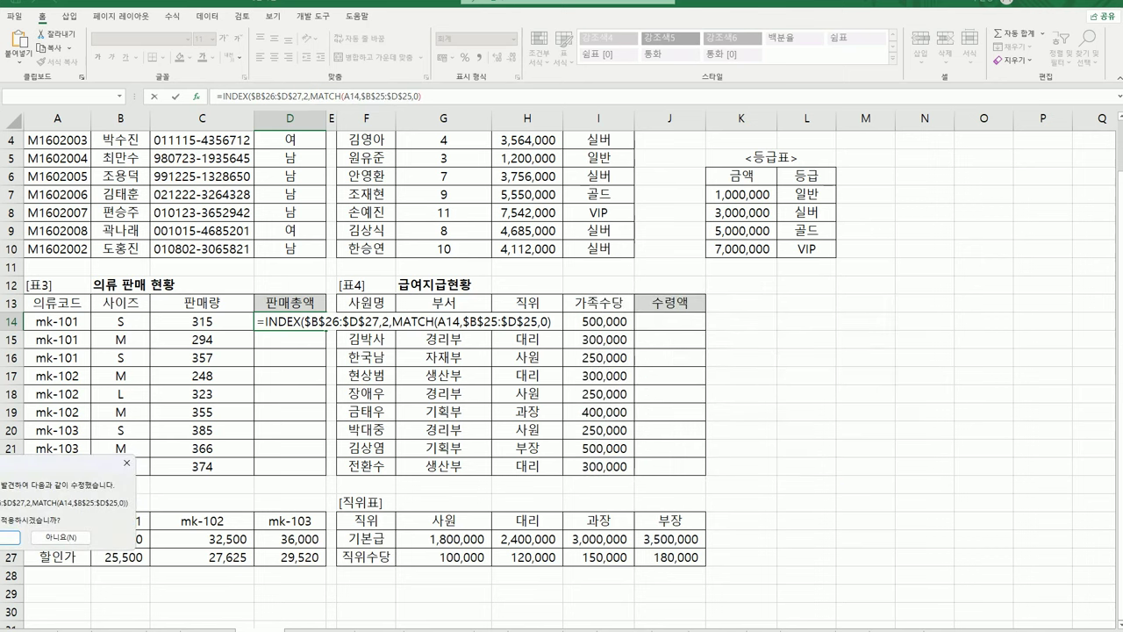
pyautogui.moveTo(37, 470); pyautogui.dragTo(485, 406)
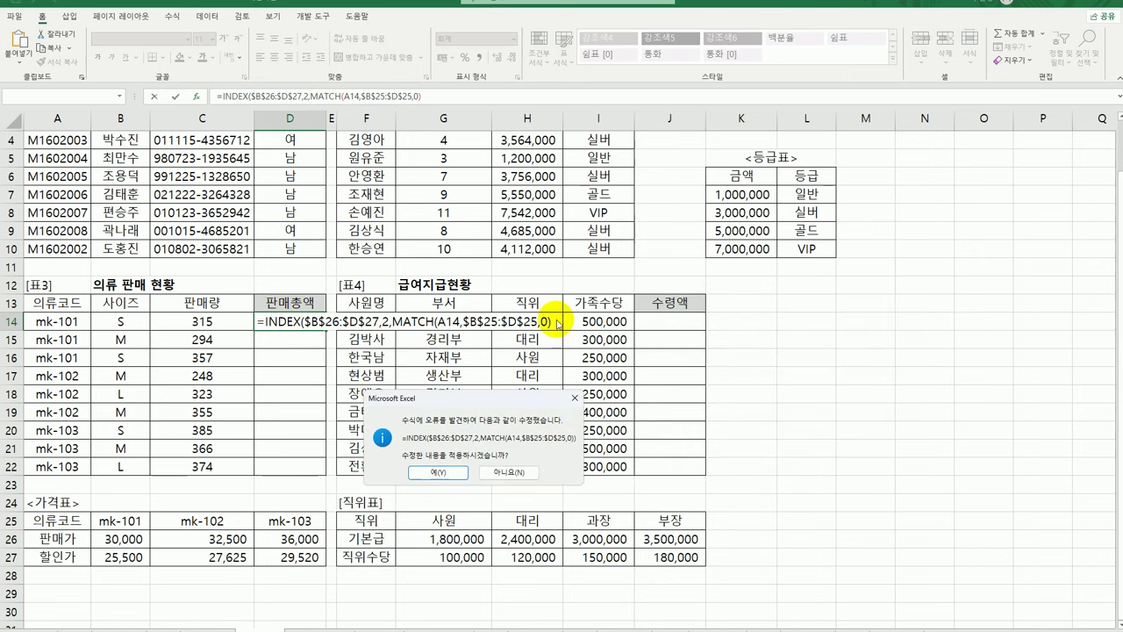
pyautogui.click(448, 472)
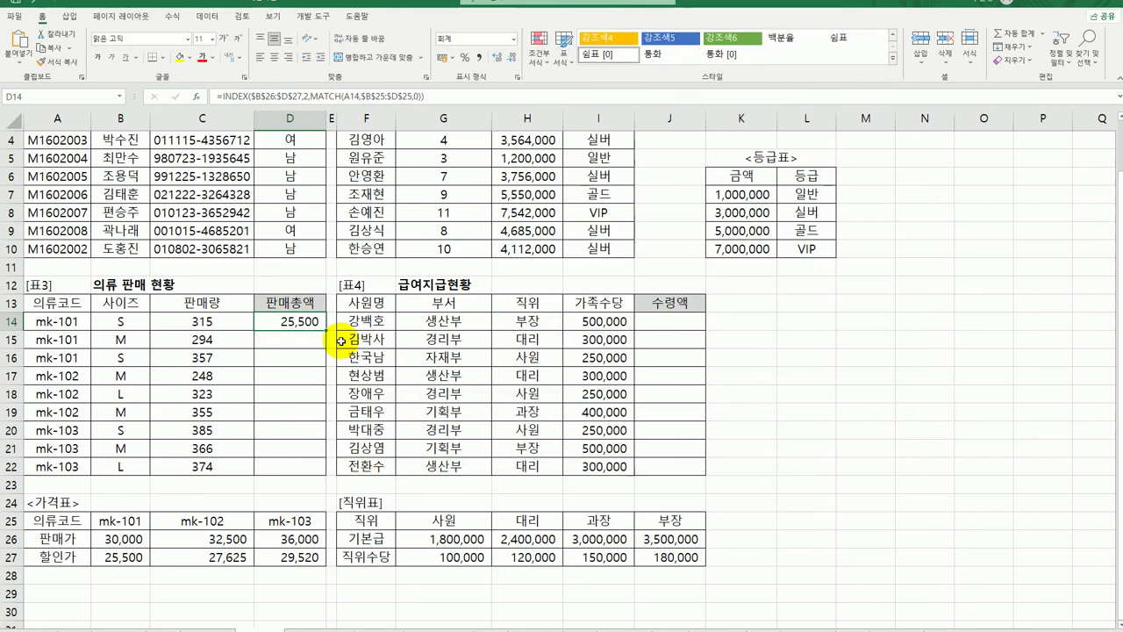
pyautogui.moveTo(323, 387); pyautogui.dragTo(302, 476)
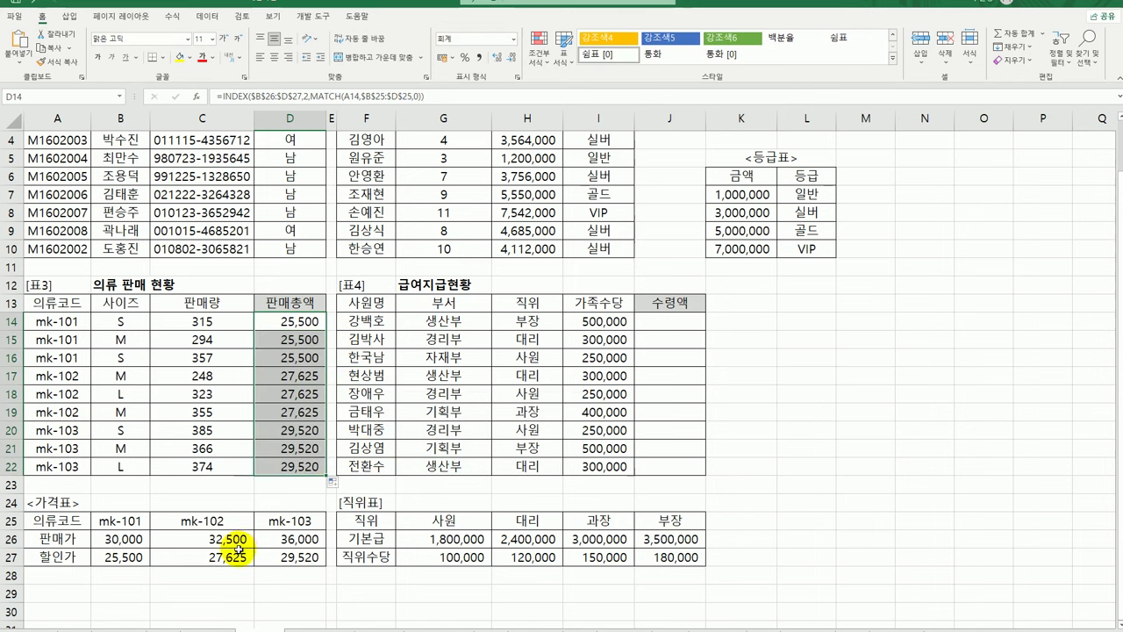
# Edit the D14 formula so that the 판매량 in C14 is multiplied by the INDEX result.
pyautogui.doubleClick(300, 321)
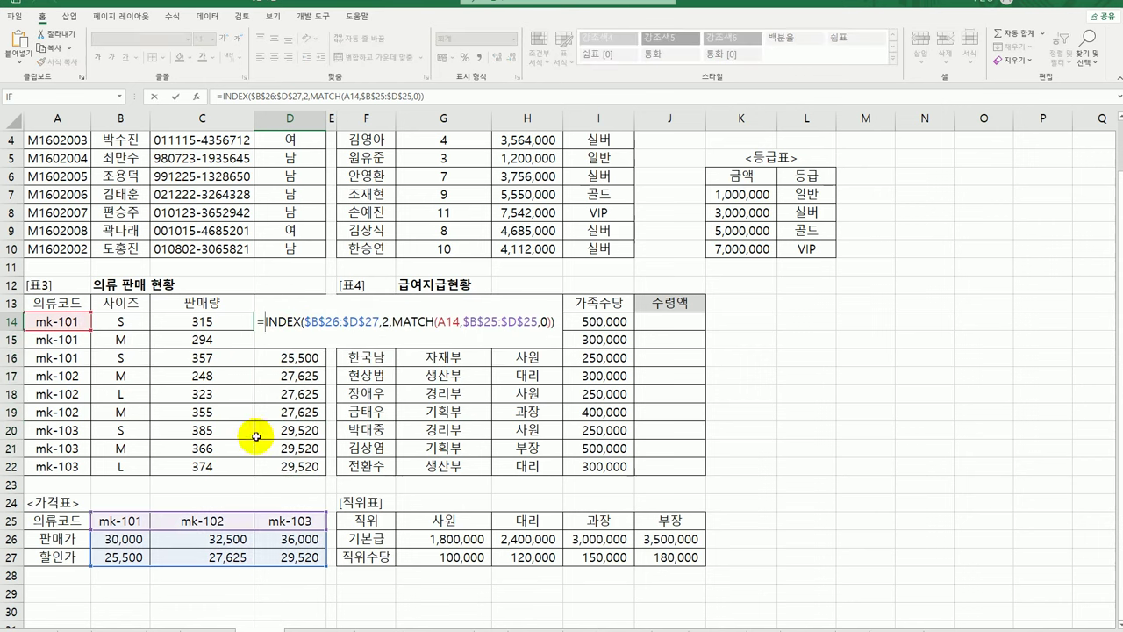
pyautogui.click(187, 329)
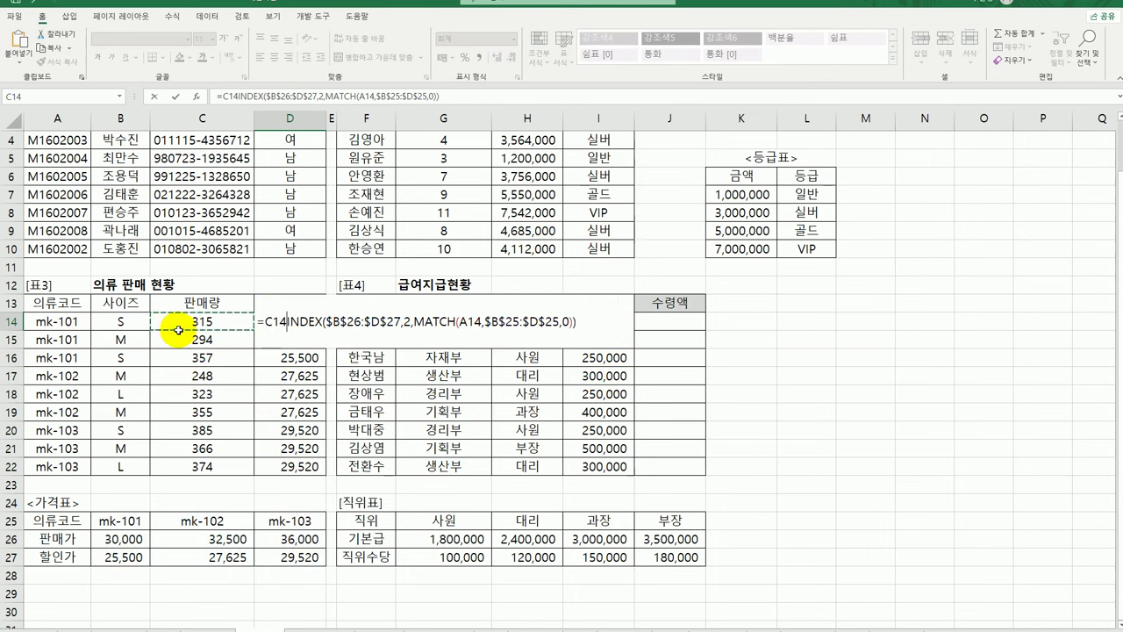
pyautogui.write('*')
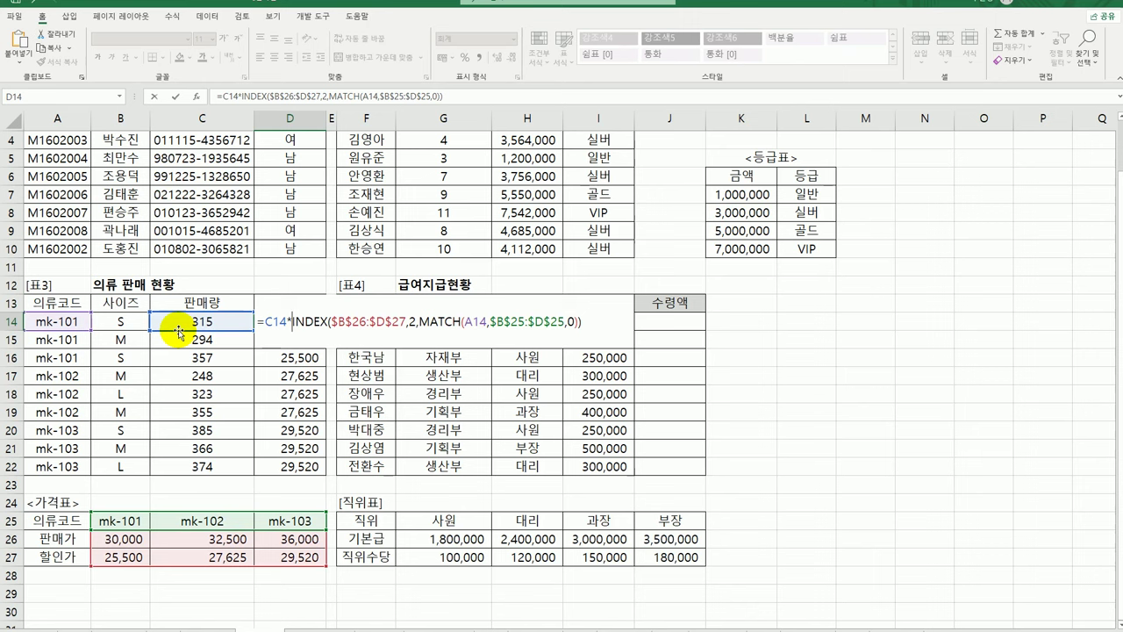
pyautogui.hotkey('ctrl', 'Return')
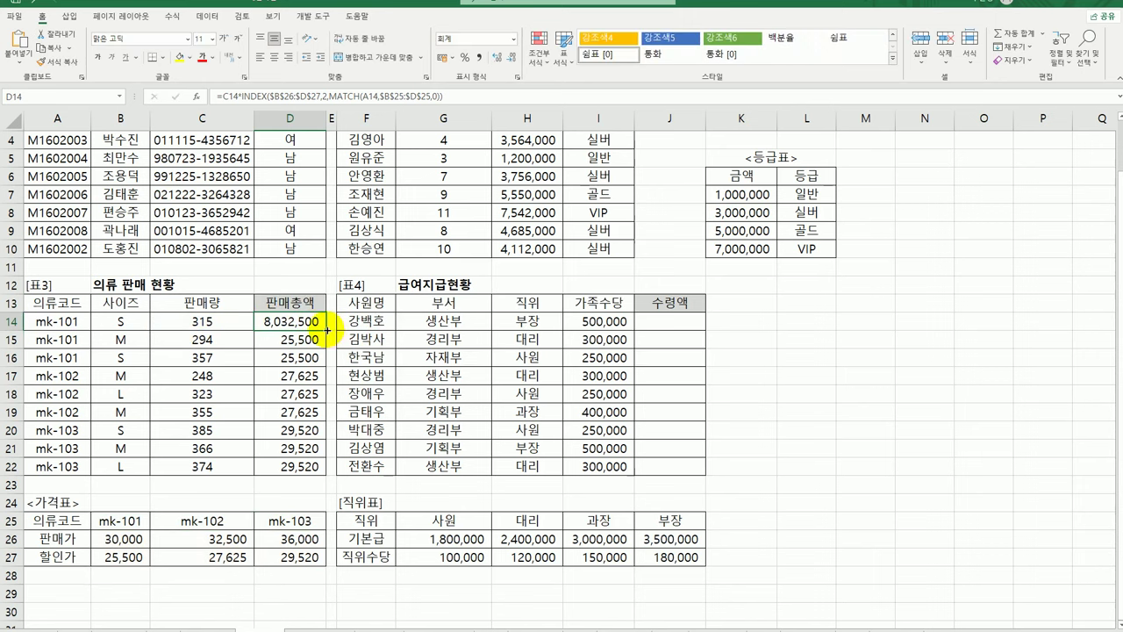
# Copy the multiplied formula from D14 down through D22 and auto-fit the width of column D.
pyautogui.moveTo(326, 330); pyautogui.dragTo(330, 480)
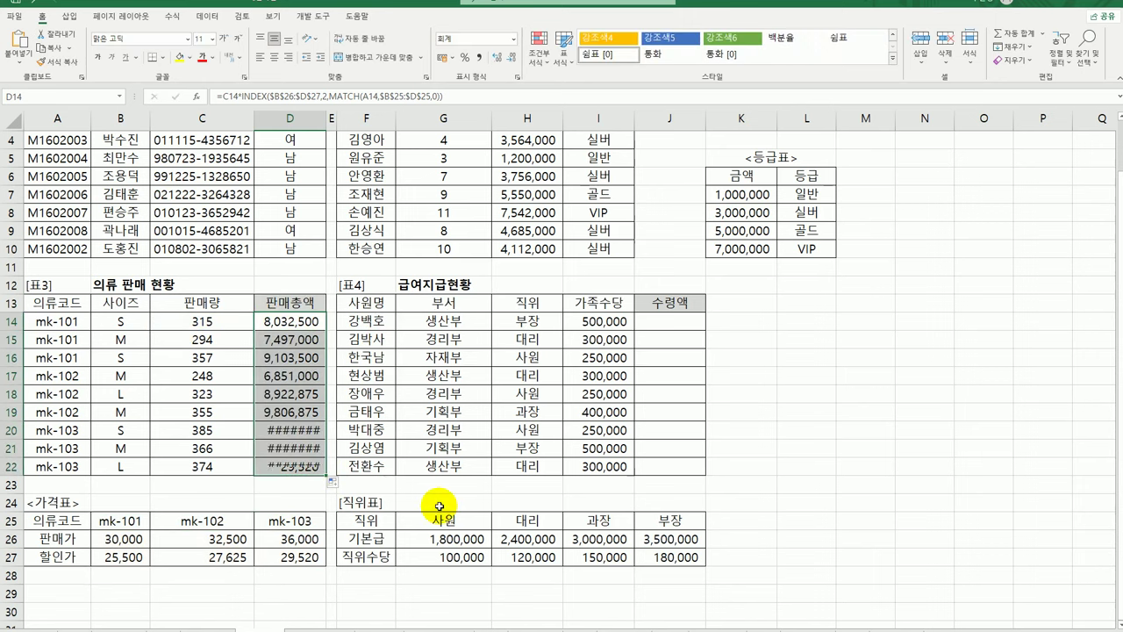
pyautogui.doubleClick(327, 121)
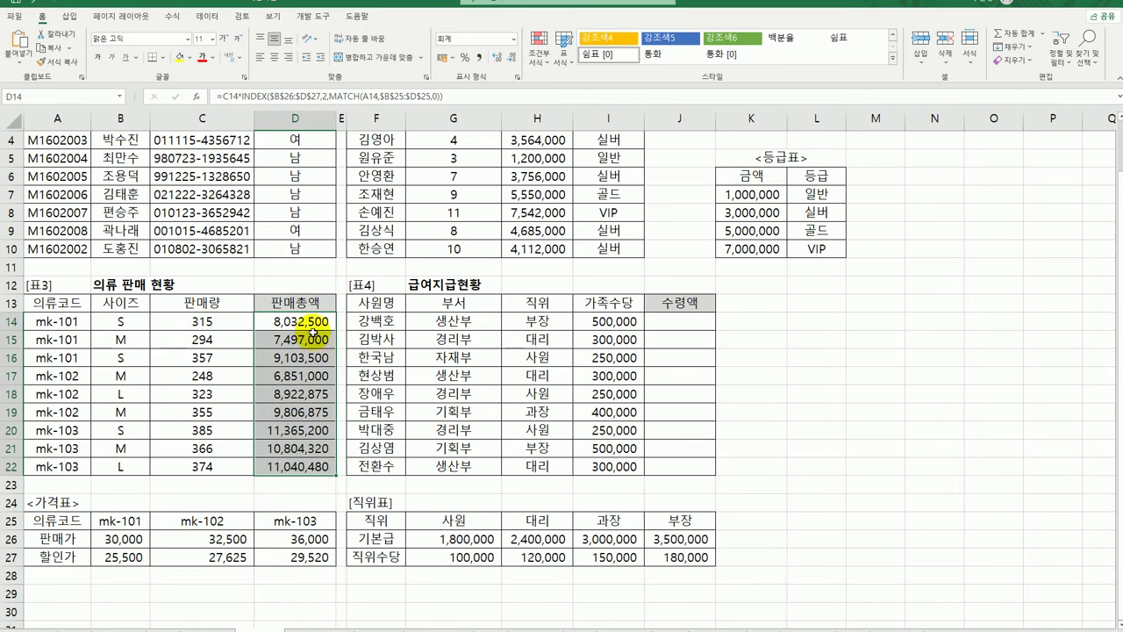
pyautogui.click(274, 467)
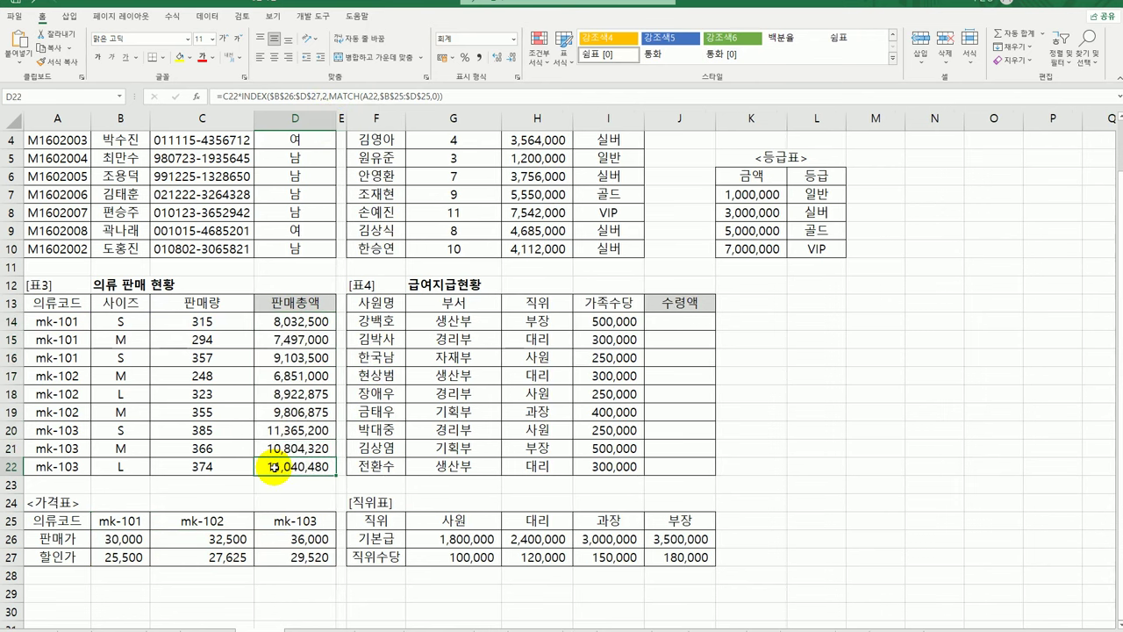
# Examine the 수령액 and 가족수당 columns of 표4 and the 기본급 and 직위수당 values of the 직위표 in G26:J27.
pyautogui.click(672, 320)
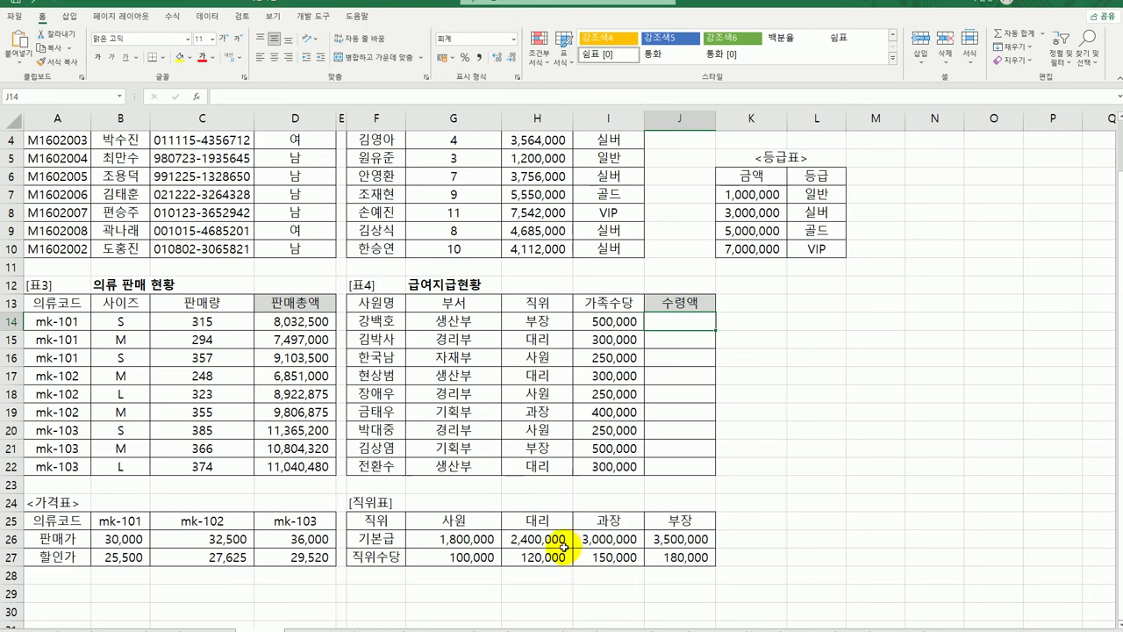
pyautogui.click(482, 539)
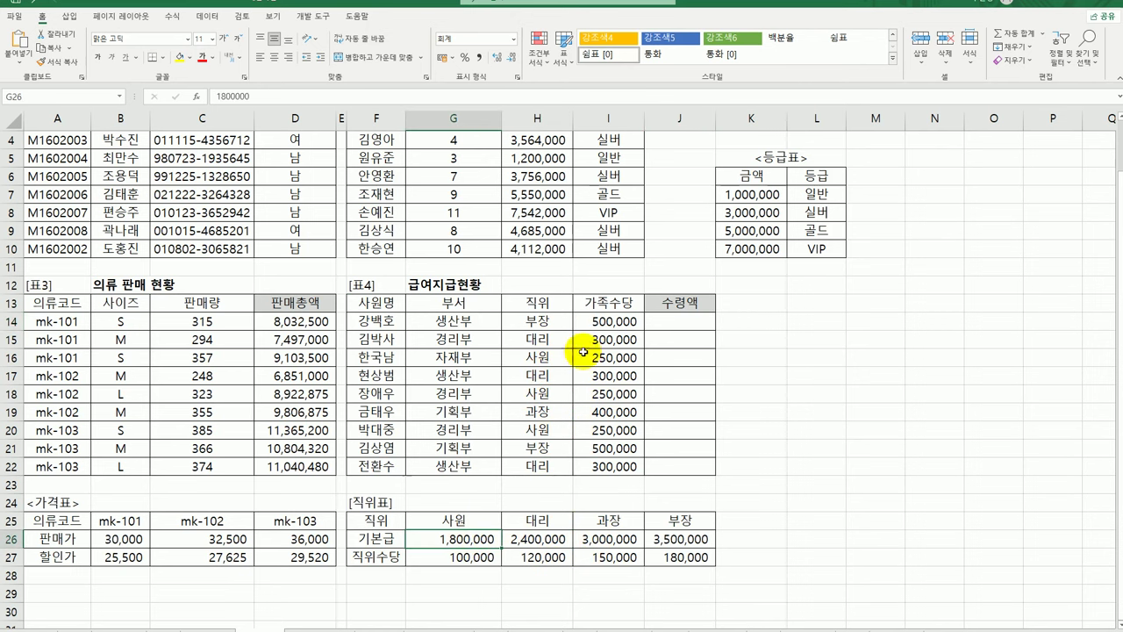
pyautogui.click(611, 320)
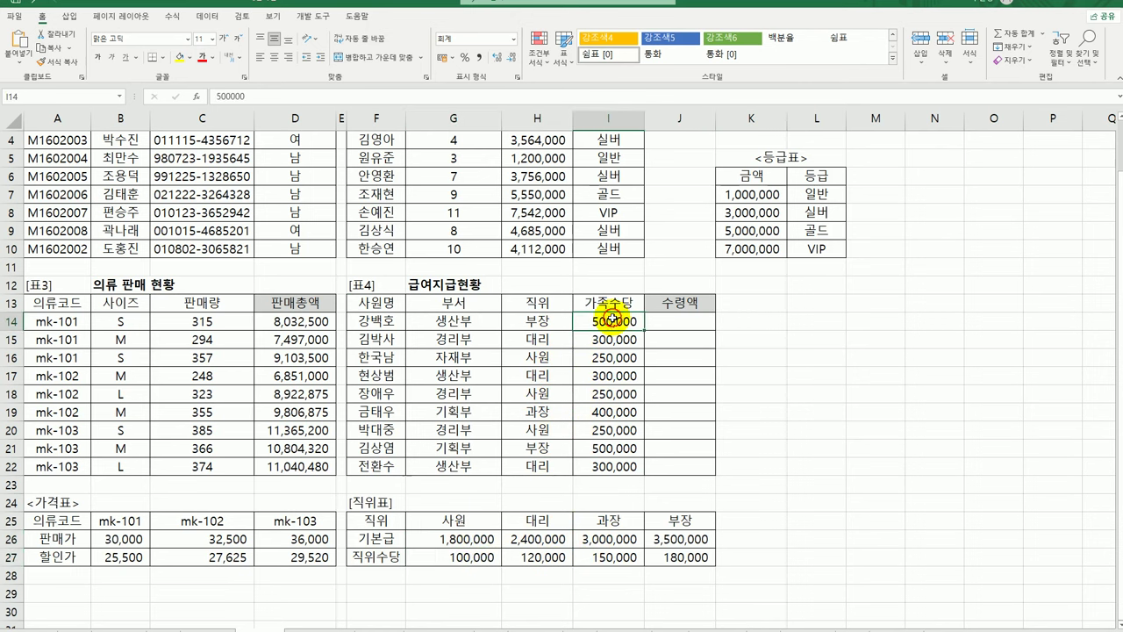
pyautogui.click(655, 320)
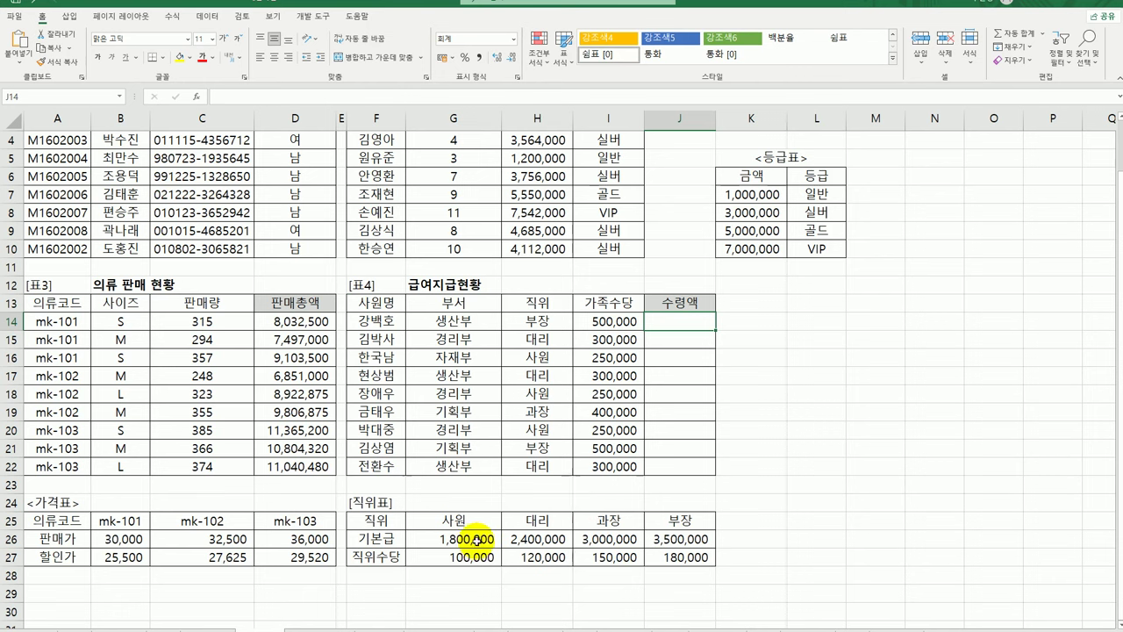
pyautogui.moveTo(479, 540); pyautogui.dragTo(674, 568)
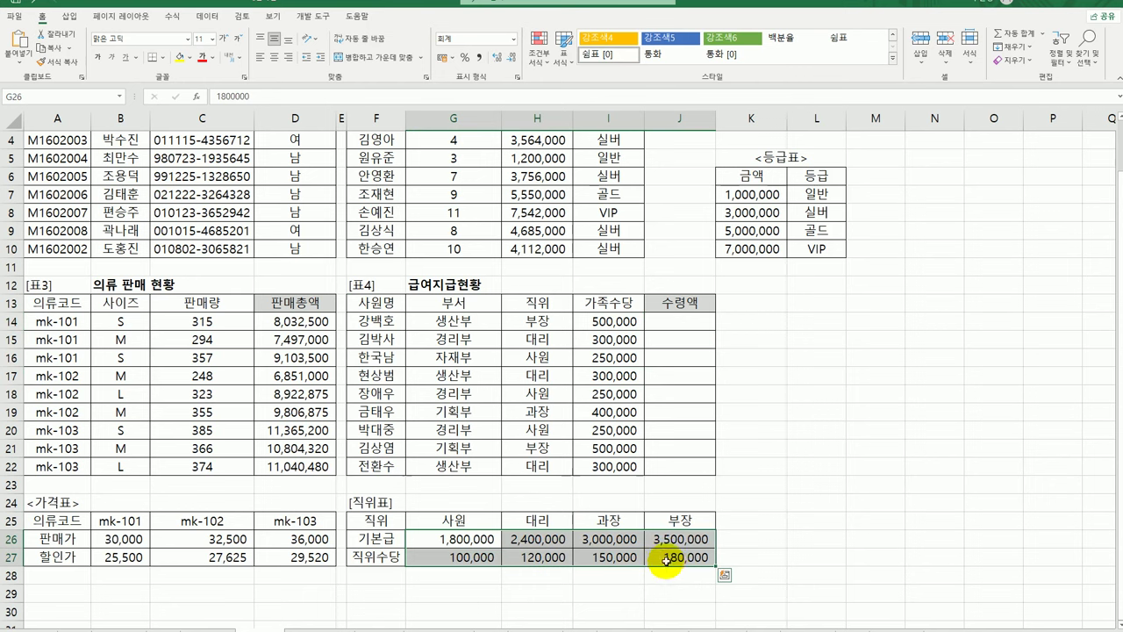
# Start an HLOOKUP formula in J14 of the 수령액 column with the 직위 in H14 as its lookup value.
pyautogui.click(691, 322)
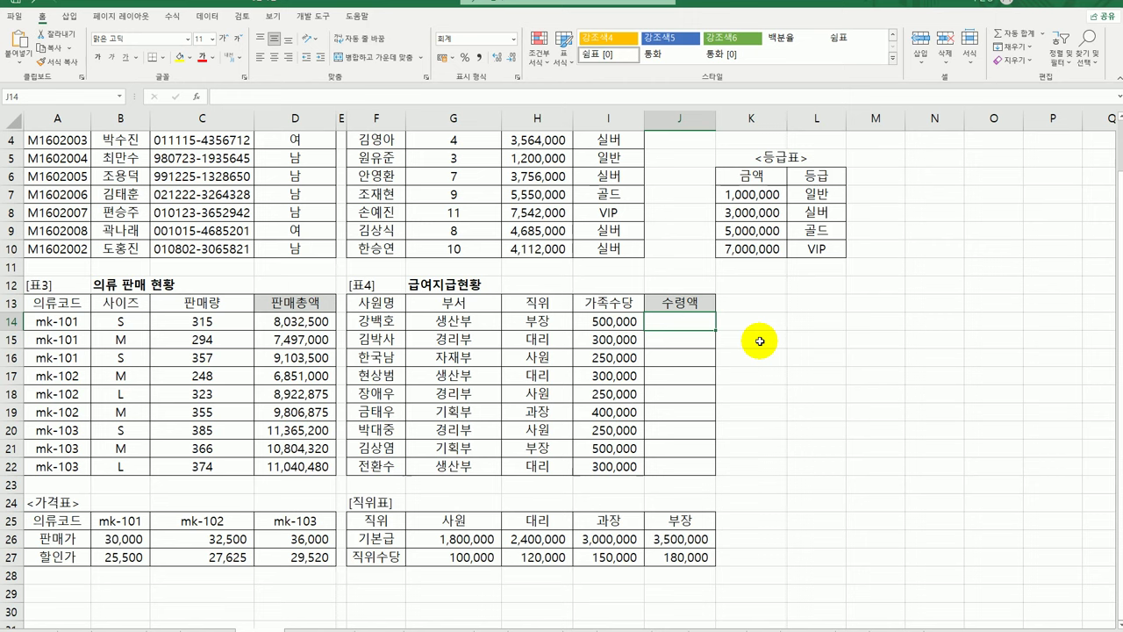
pyautogui.write('=')
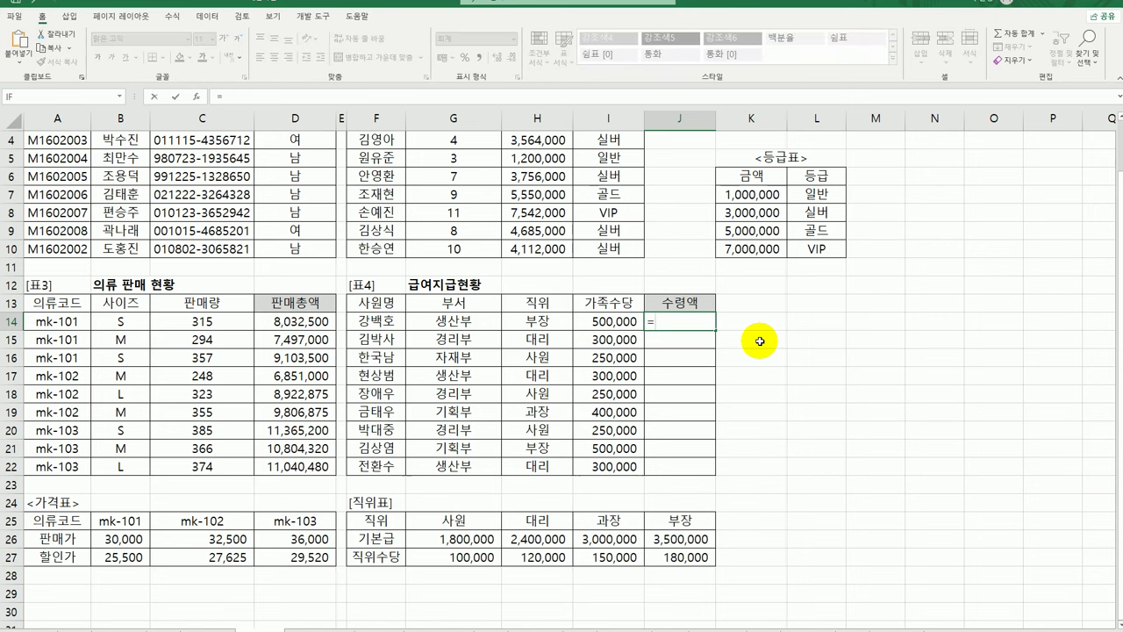
pyautogui.write('h')
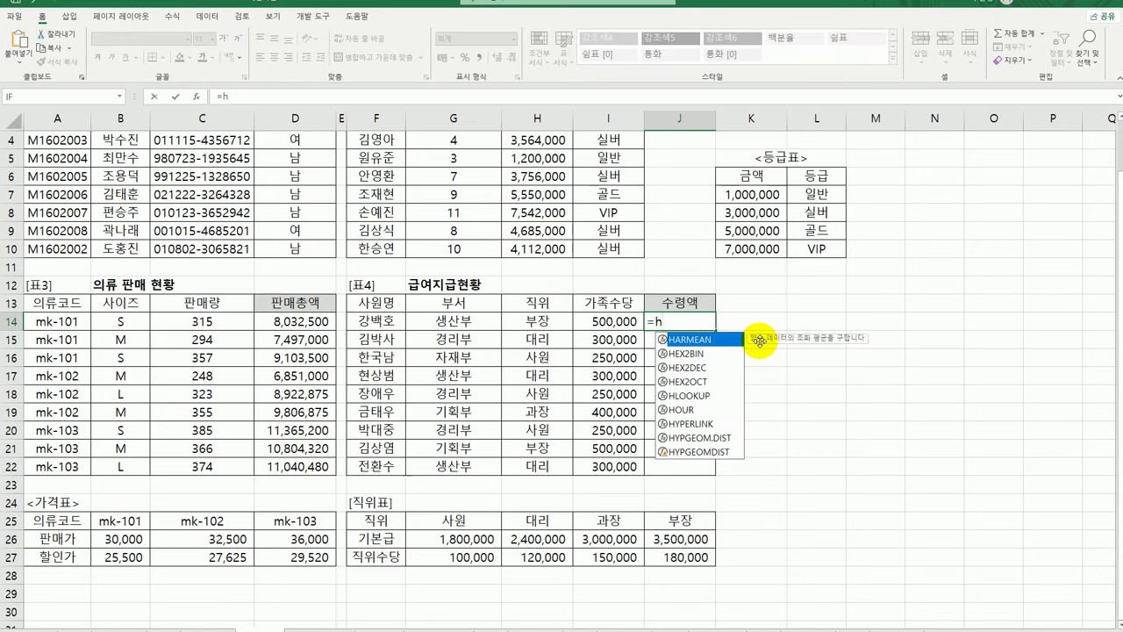
pyautogui.write('l')
pyautogui.doubleClick(689, 342)
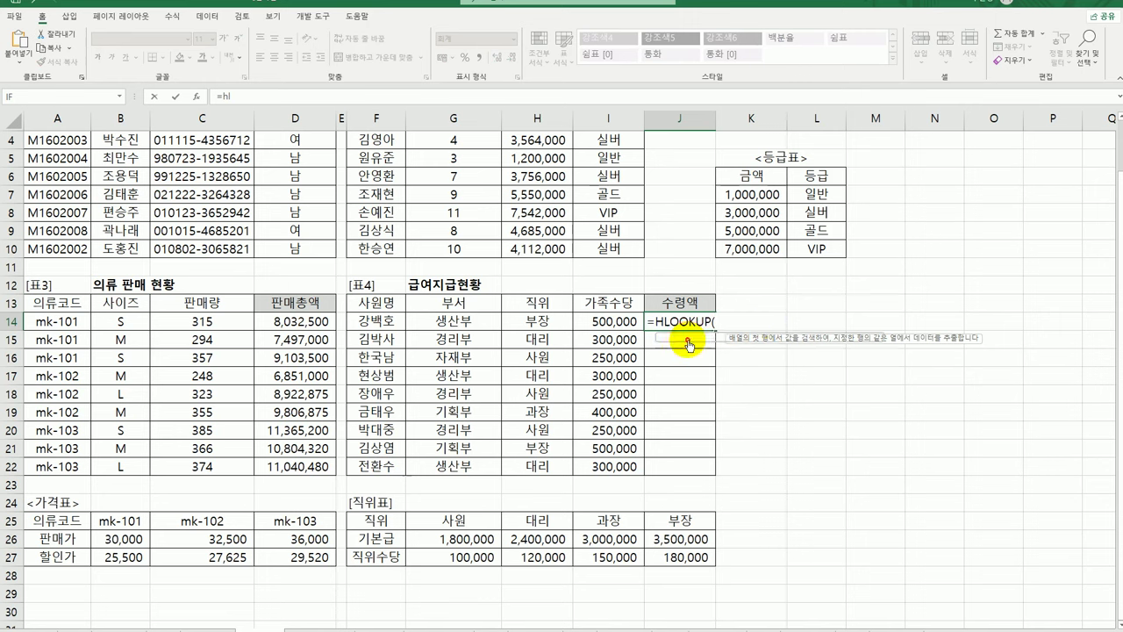
pyautogui.click(196, 96)
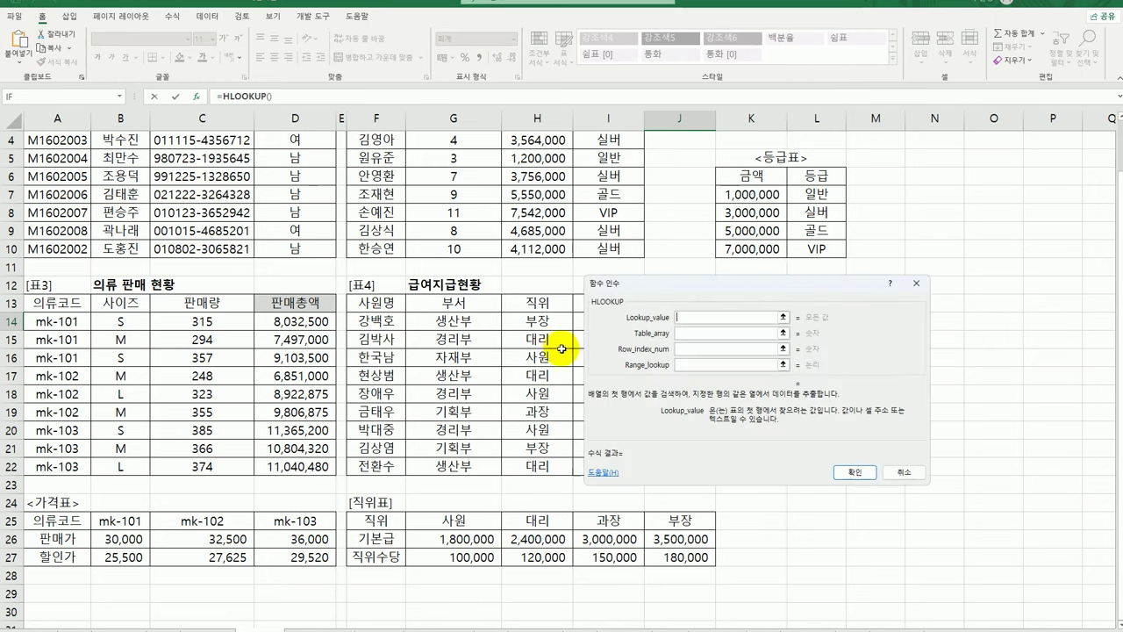
pyautogui.moveTo(652, 289); pyautogui.dragTo(789, 328)
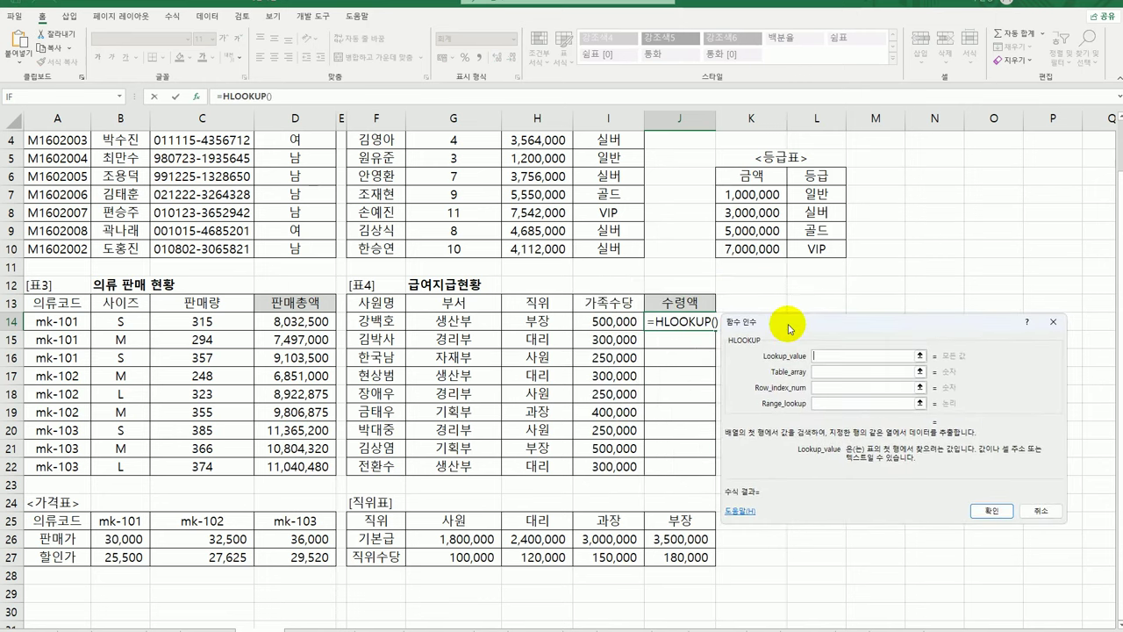
pyautogui.click(524, 321)
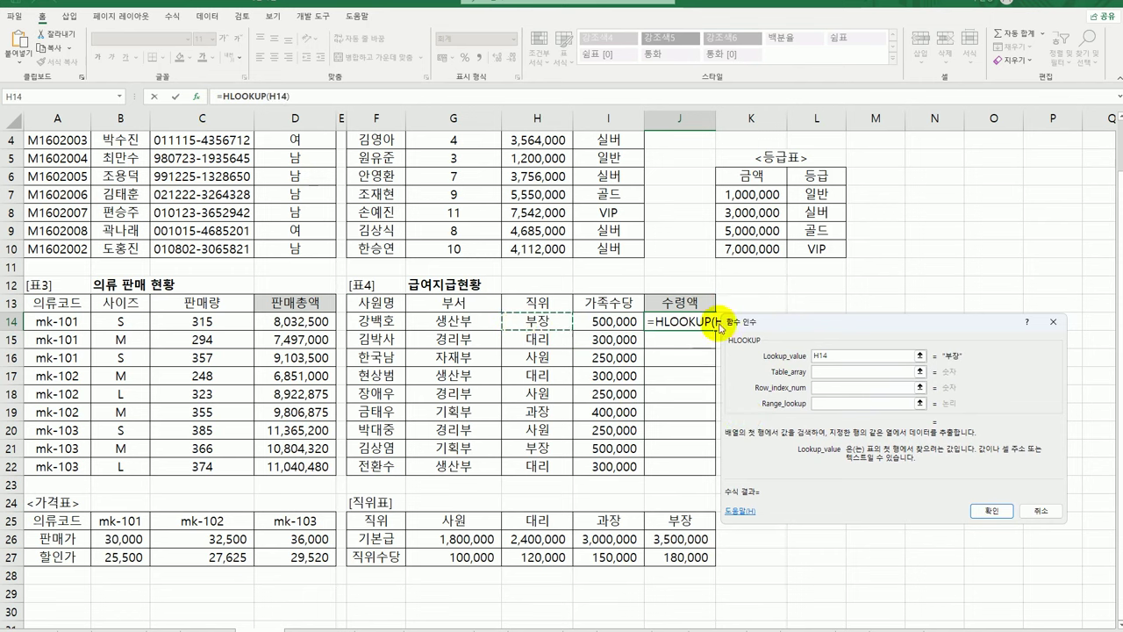
# Set the HLOOKUP table array to the absolute range $G$25:$J$27, the row index to 2 and Range_lookup to 0.
pyautogui.click(838, 372)
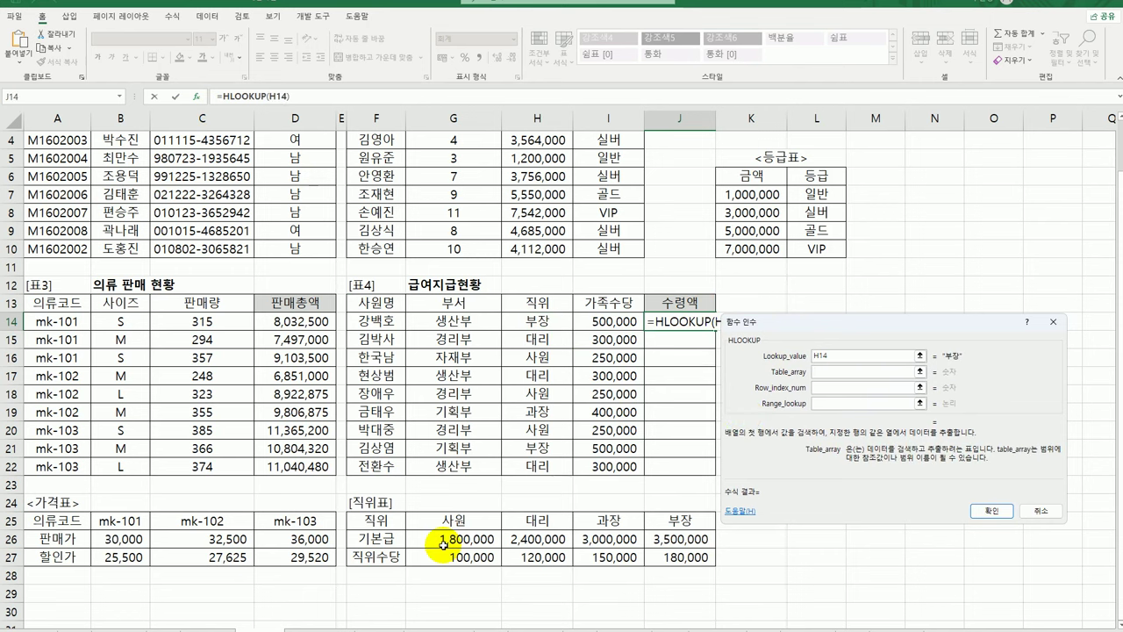
pyautogui.moveTo(598, 547); pyautogui.dragTo(655, 556)
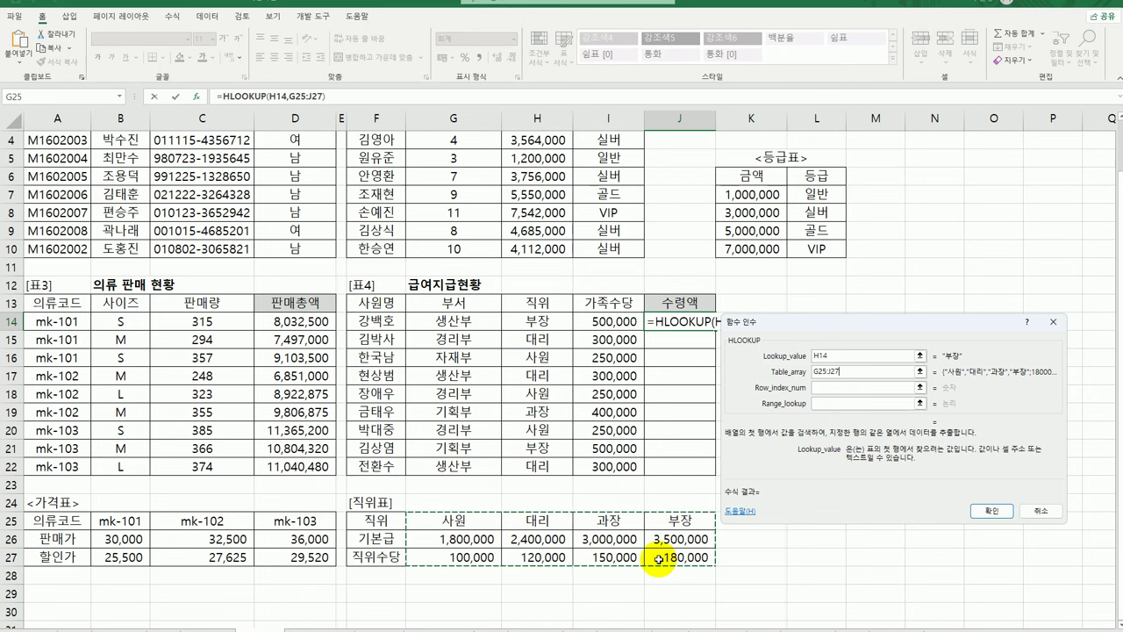
pyautogui.press('F4')
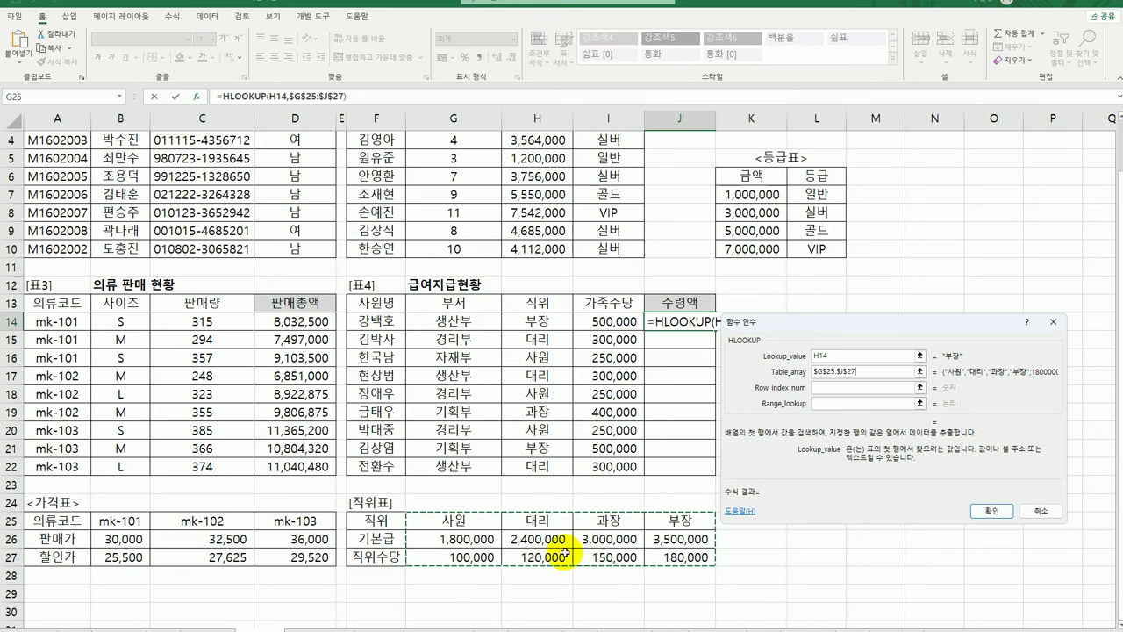
pyautogui.click(822, 388)
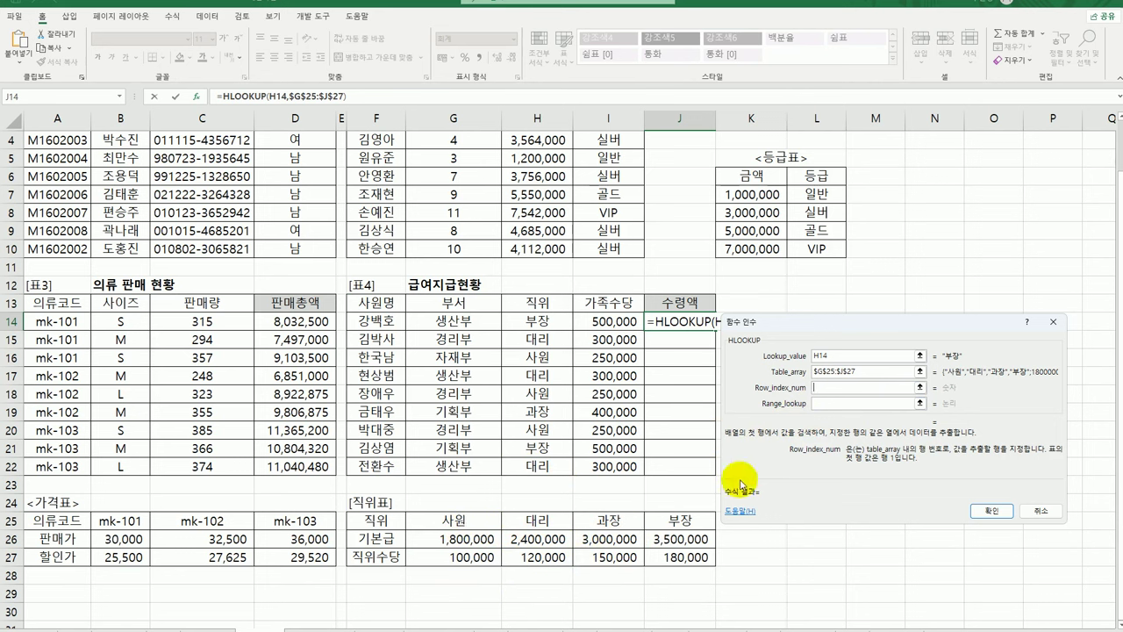
pyautogui.write('2')
pyautogui.click(846, 402)
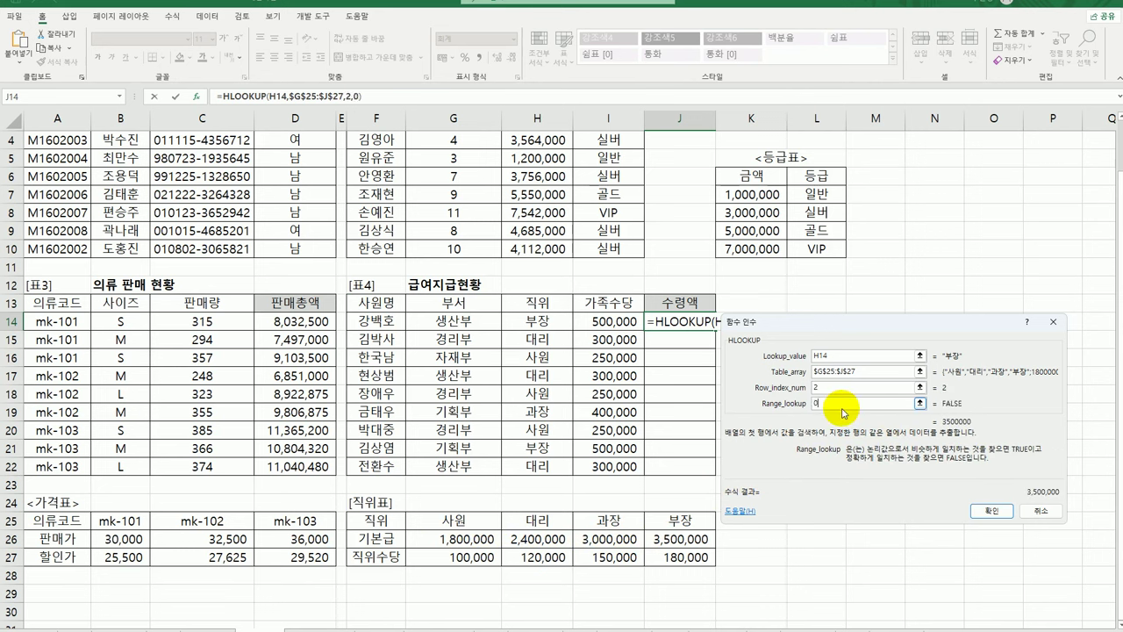
# Confirm the HLOOKUP formula in J14 and copy it down the 수령액 column through J22.
pyautogui.click(987, 511)
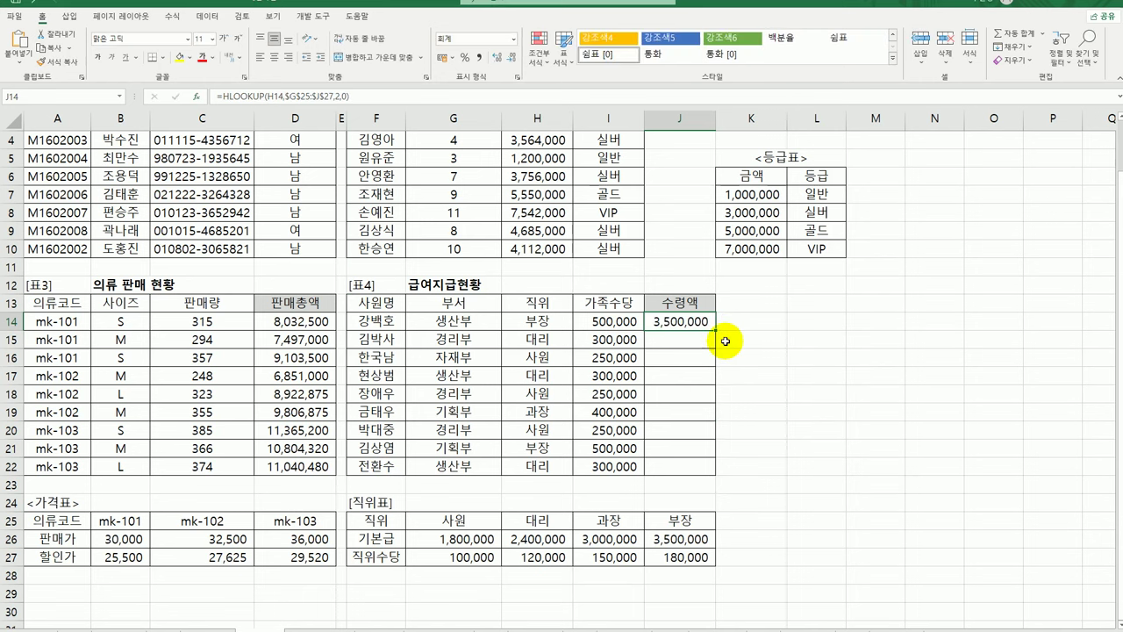
pyautogui.moveTo(715, 329); pyautogui.dragTo(702, 470)
pyautogui.click(697, 321)
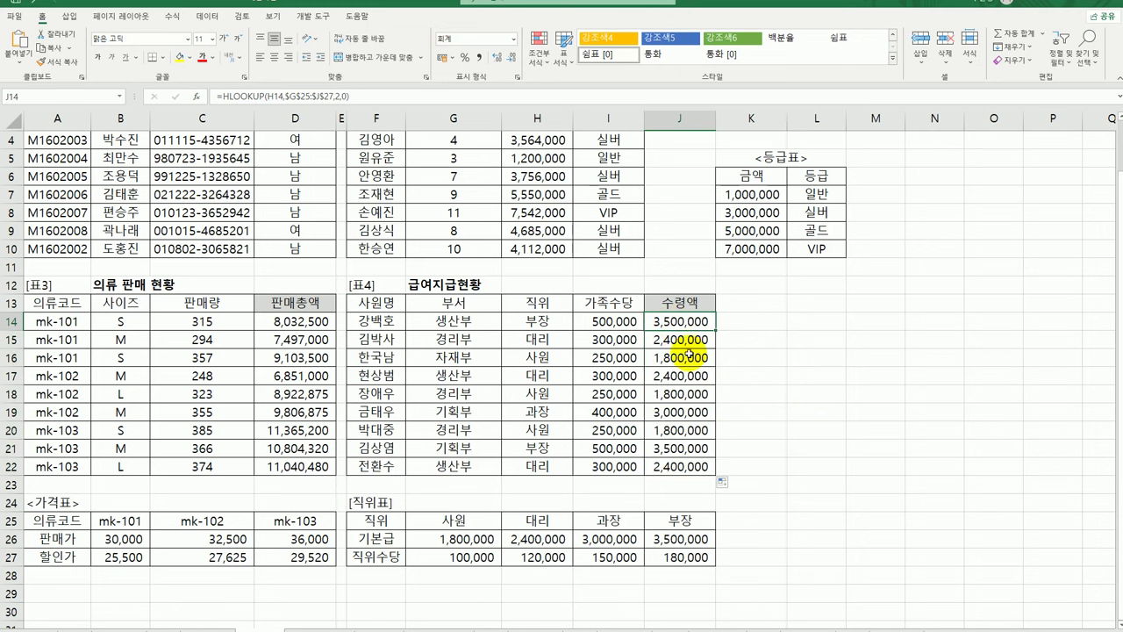
# Extend the J14 formula by adding a copy of its HLOOKUP with the row index set to 3.
pyautogui.doubleClick(693, 321)
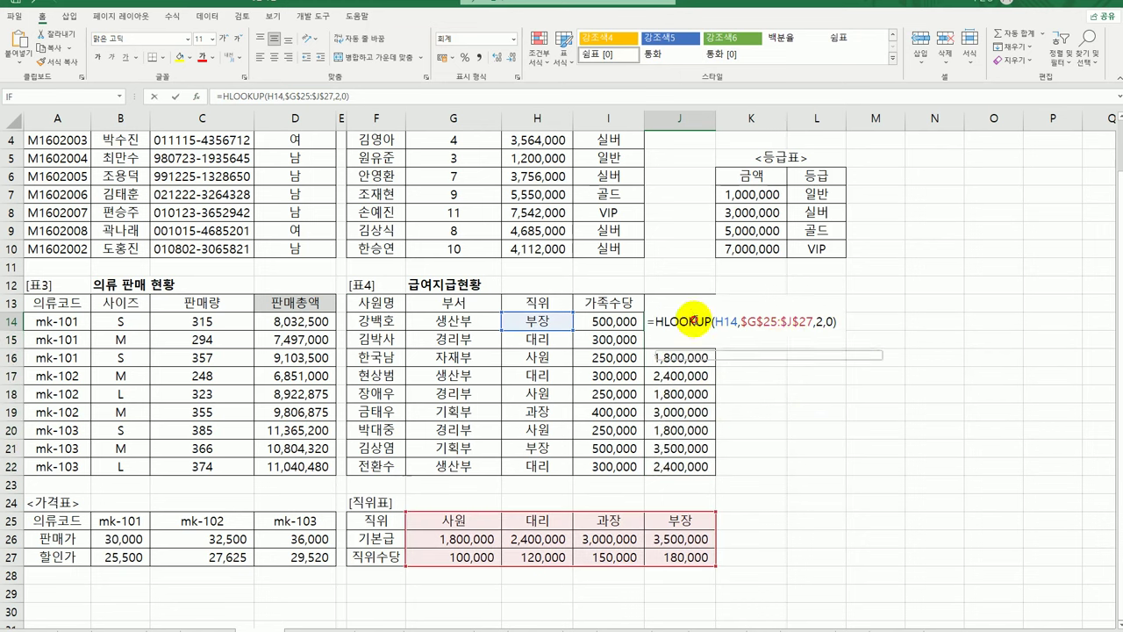
pyautogui.click(839, 322)
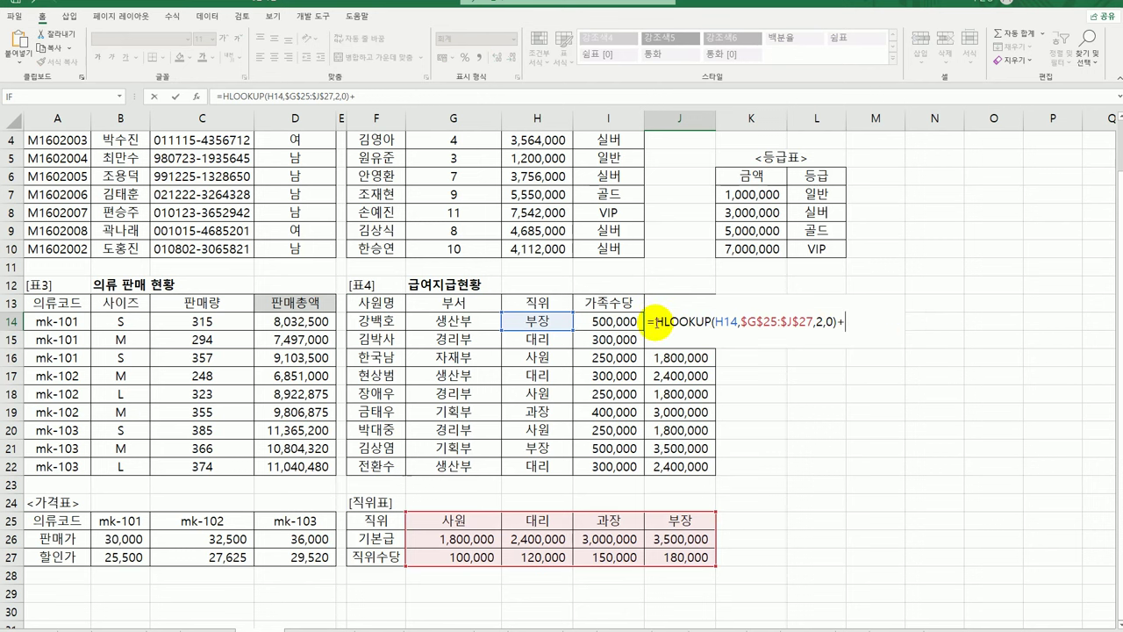
pyautogui.moveTo(654, 322); pyautogui.dragTo(836, 332)
pyautogui.hotkey('ctrl', 'c')
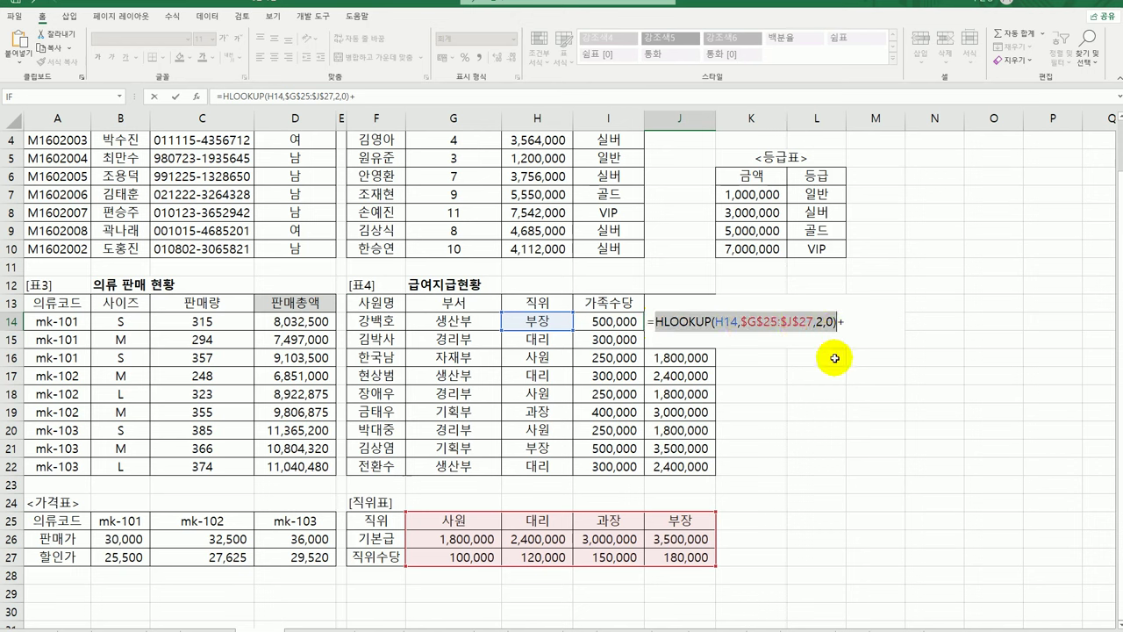
pyautogui.click(841, 326)
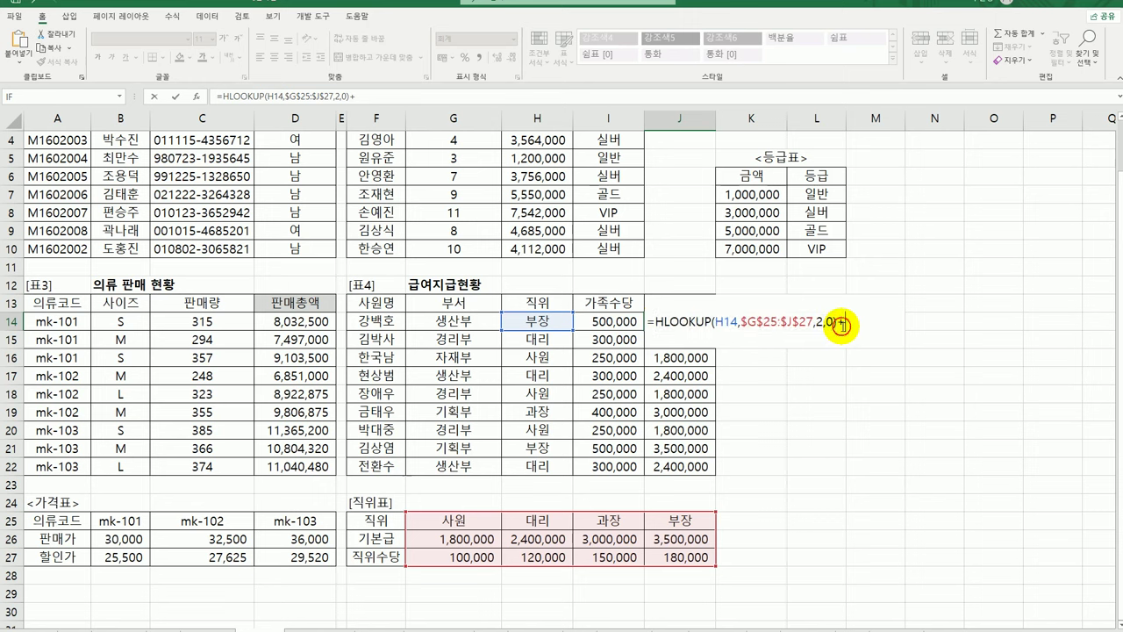
pyautogui.hotkey('ctrl', 'v')
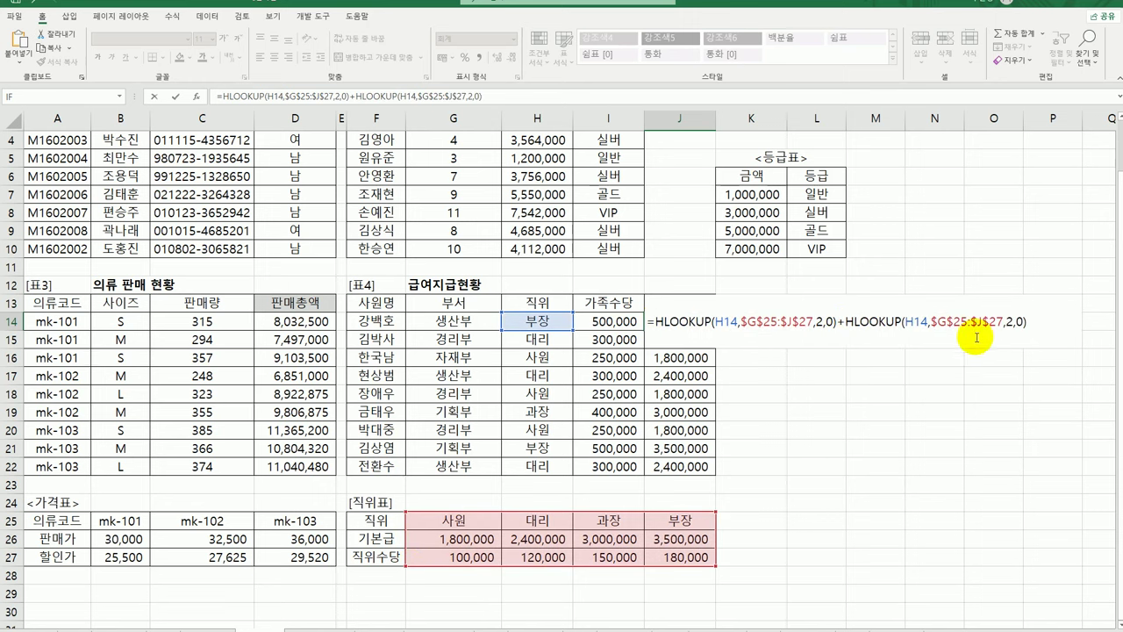
pyautogui.doubleClick(1010, 321)
pyautogui.write('3')
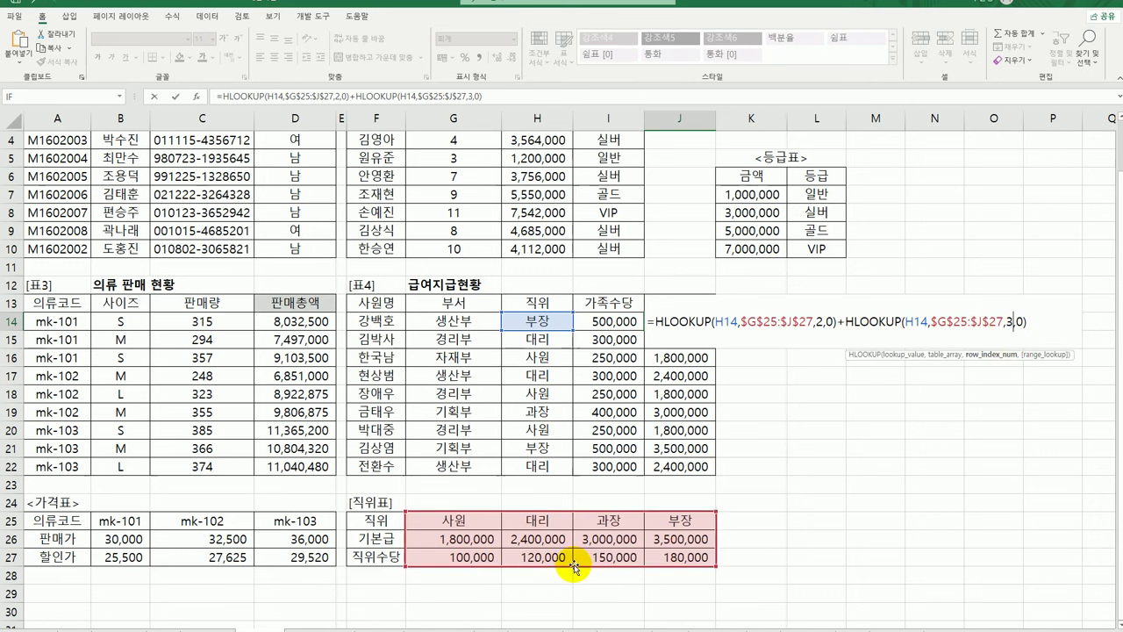
# Add the 가족수당 cell I14 to the J14 formula and copy the completed formula down through J22.
pyautogui.click(1047, 326)
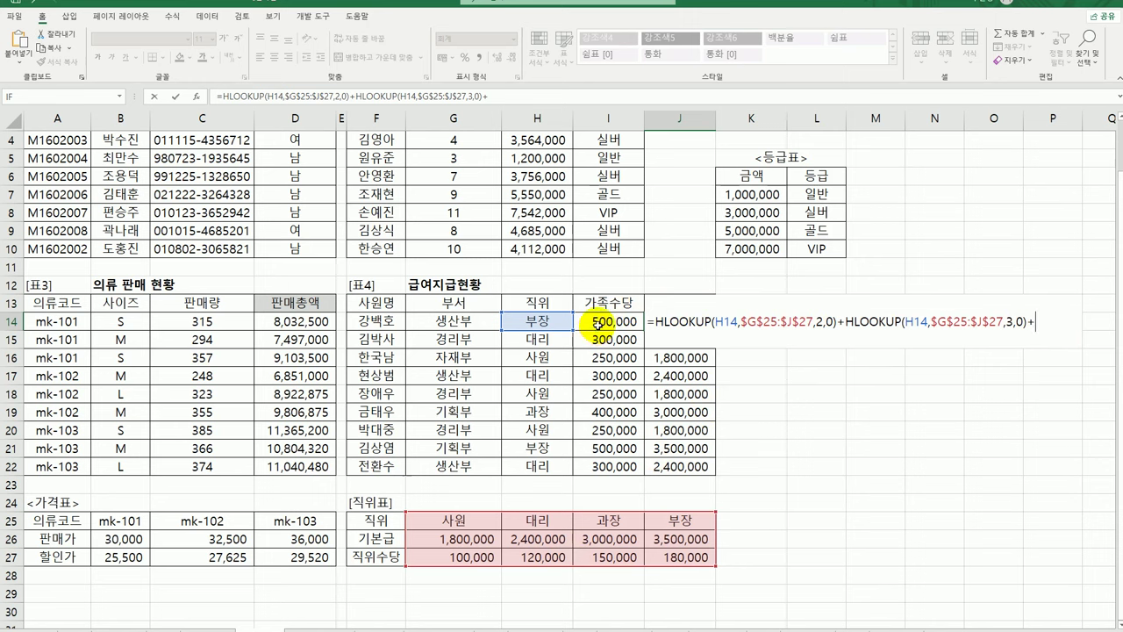
pyautogui.click(596, 322)
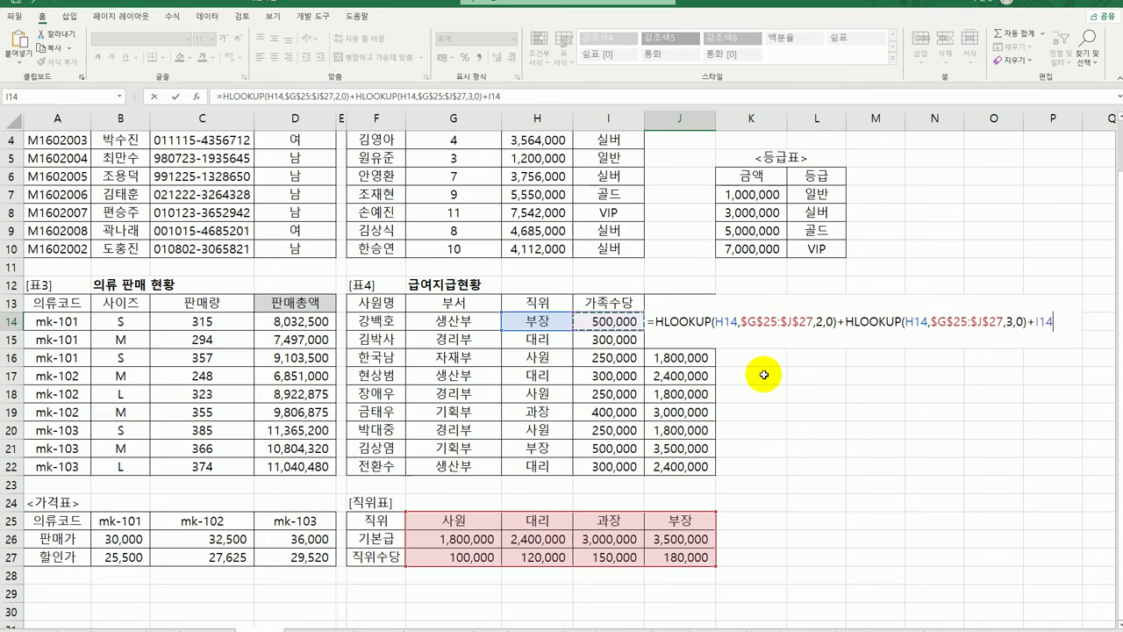
pyautogui.press('Return')
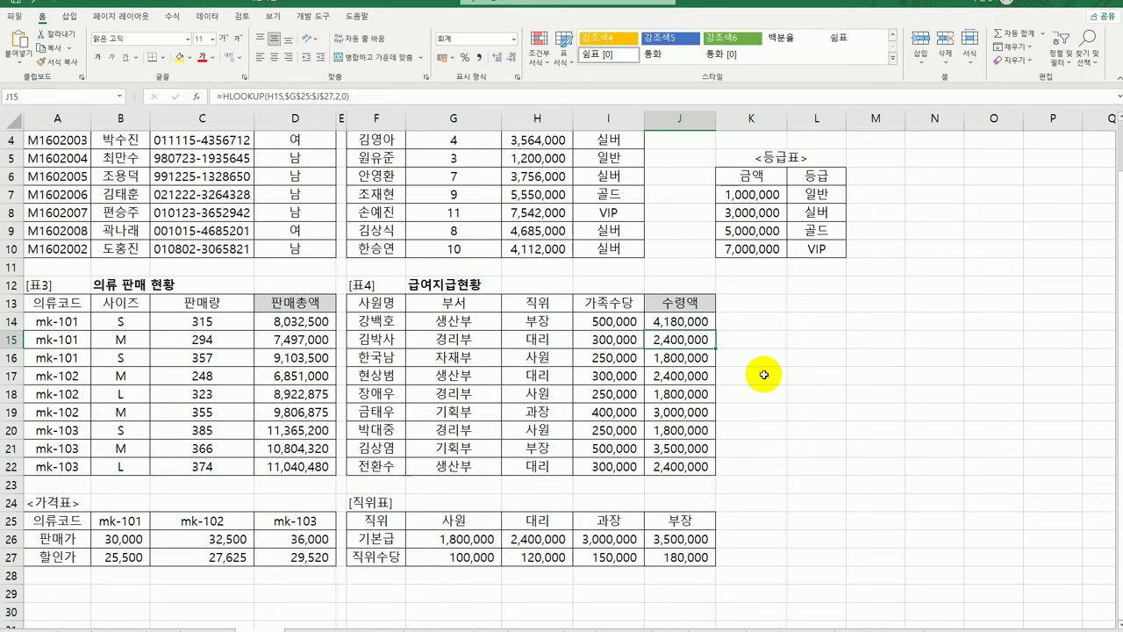
pyautogui.click(681, 322)
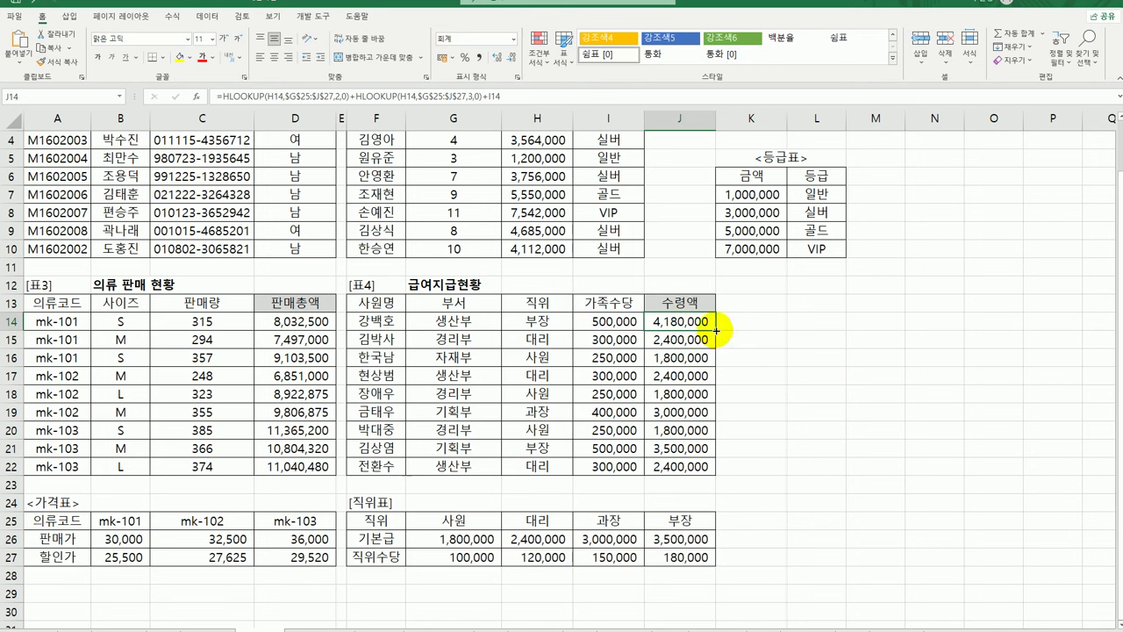
pyautogui.moveTo(716, 330); pyautogui.dragTo(708, 468)
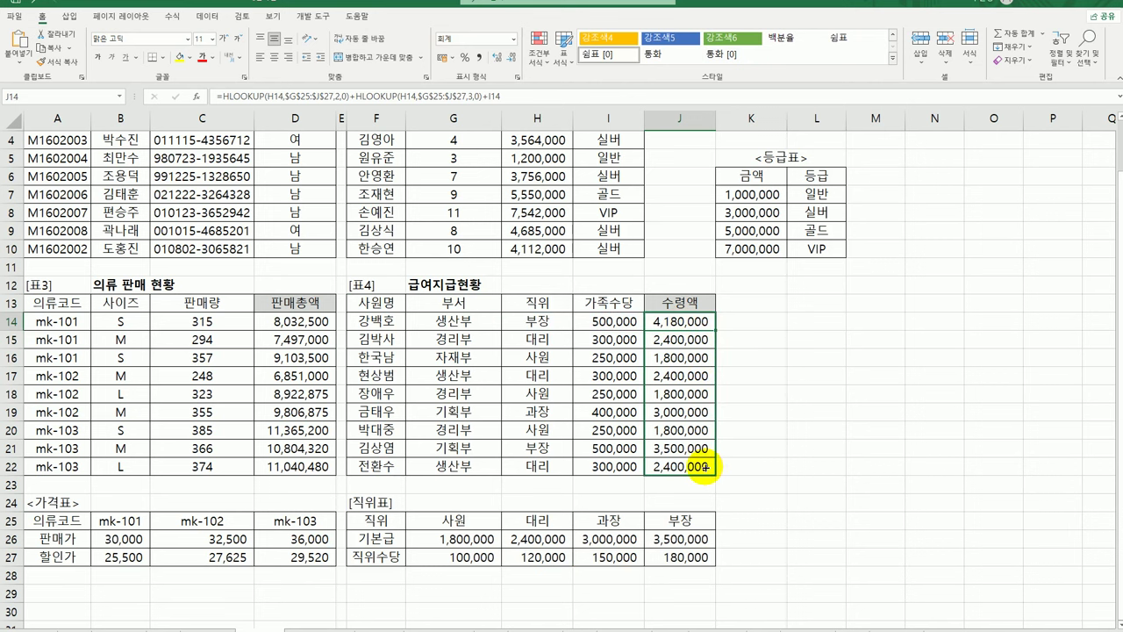
# Switch to the worksheet containing the 사원 관리 현황, 평균기온 and 시외버스 요금표 tables.
pyautogui.click(612, 324)
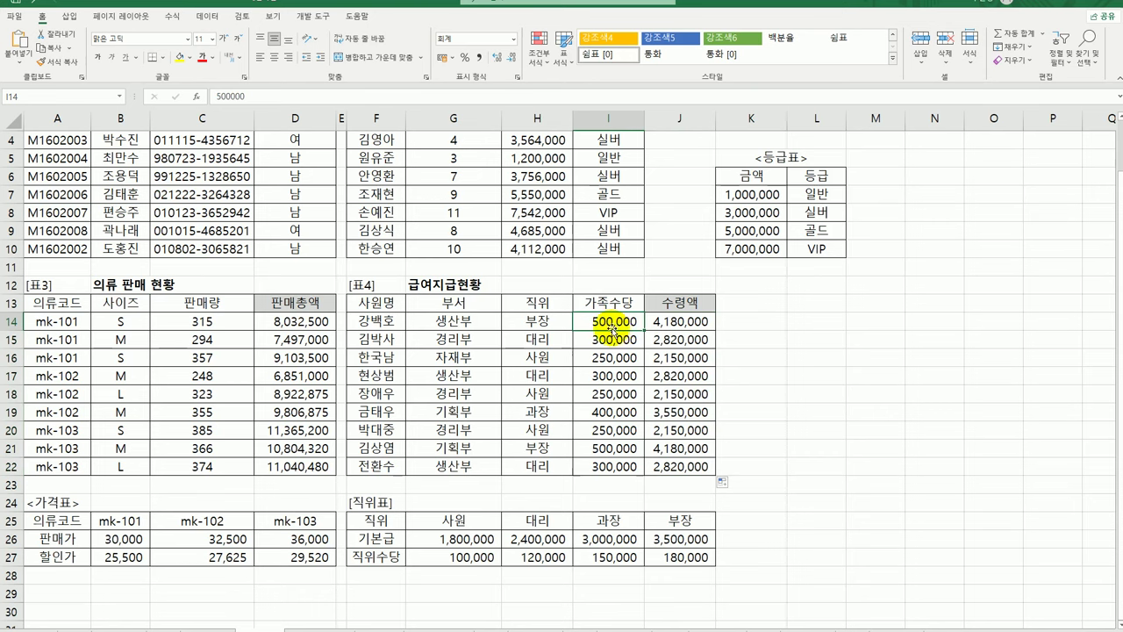
pyautogui.scroll(1, 453, 346)
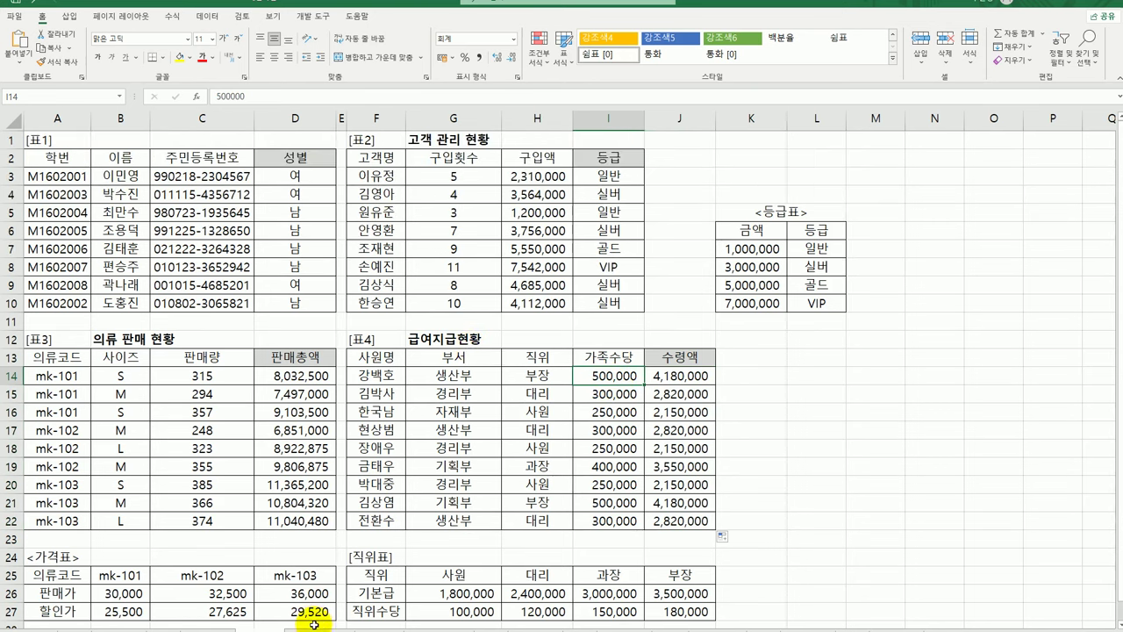
pyautogui.click(308, 625)
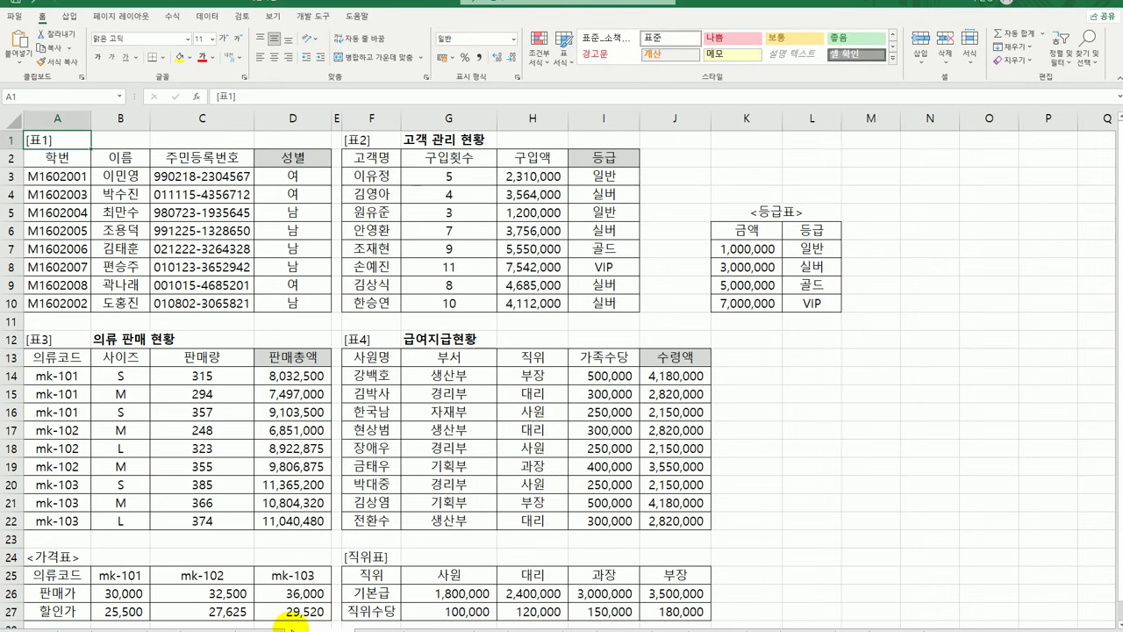
pyautogui.click(286, 625)
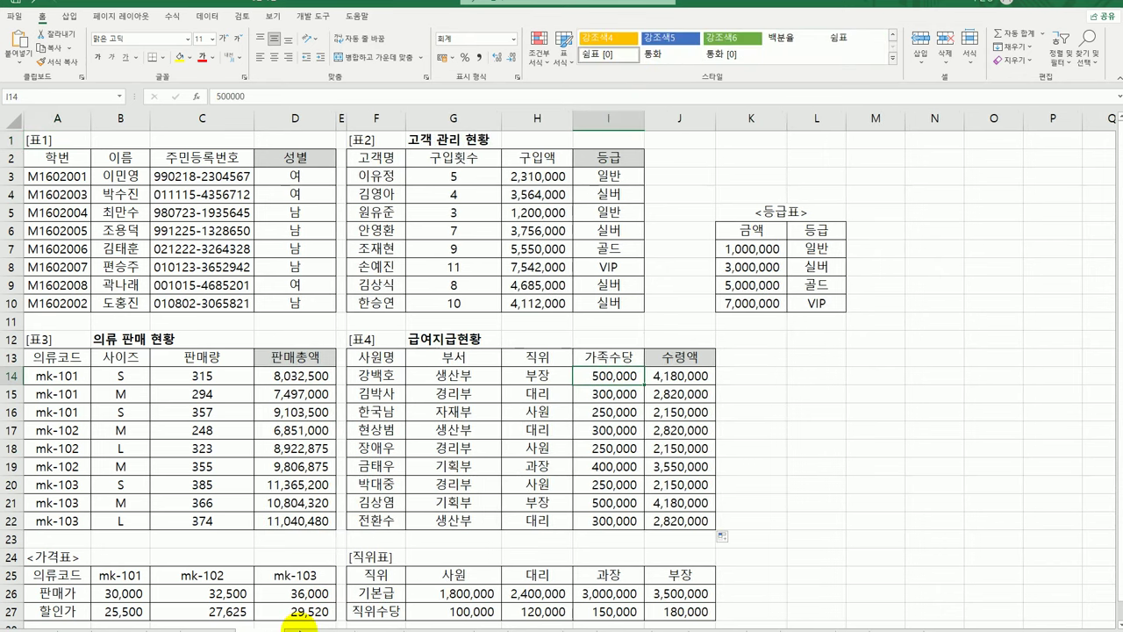
pyautogui.click(298, 625)
pyautogui.click(435, 520)
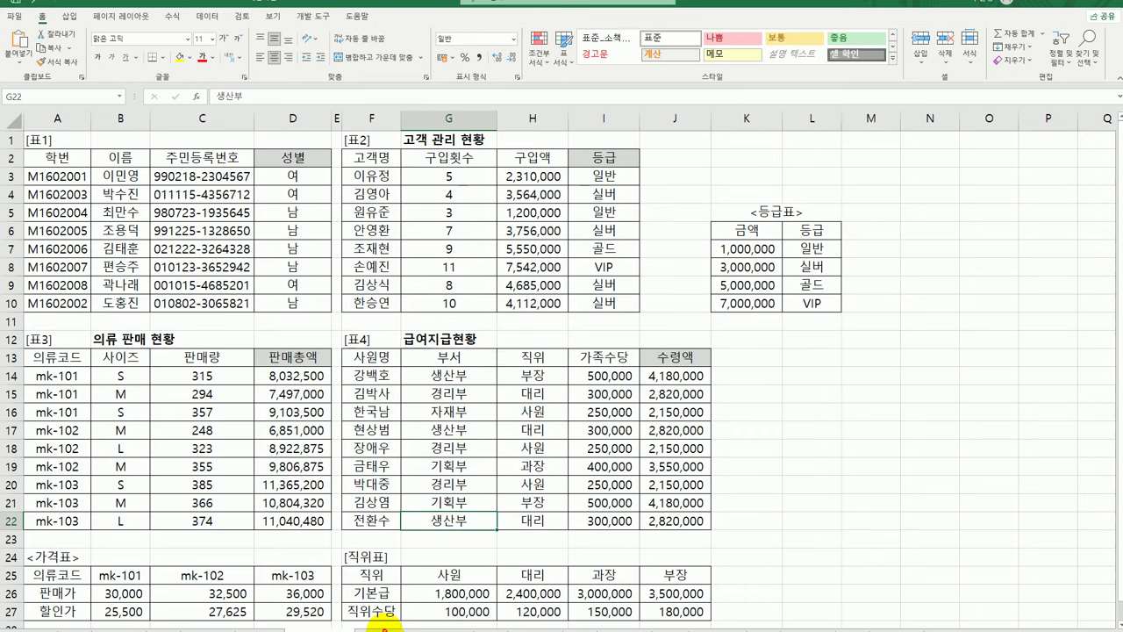
pyautogui.click(384, 625)
pyautogui.scroll(1, 389, 579)
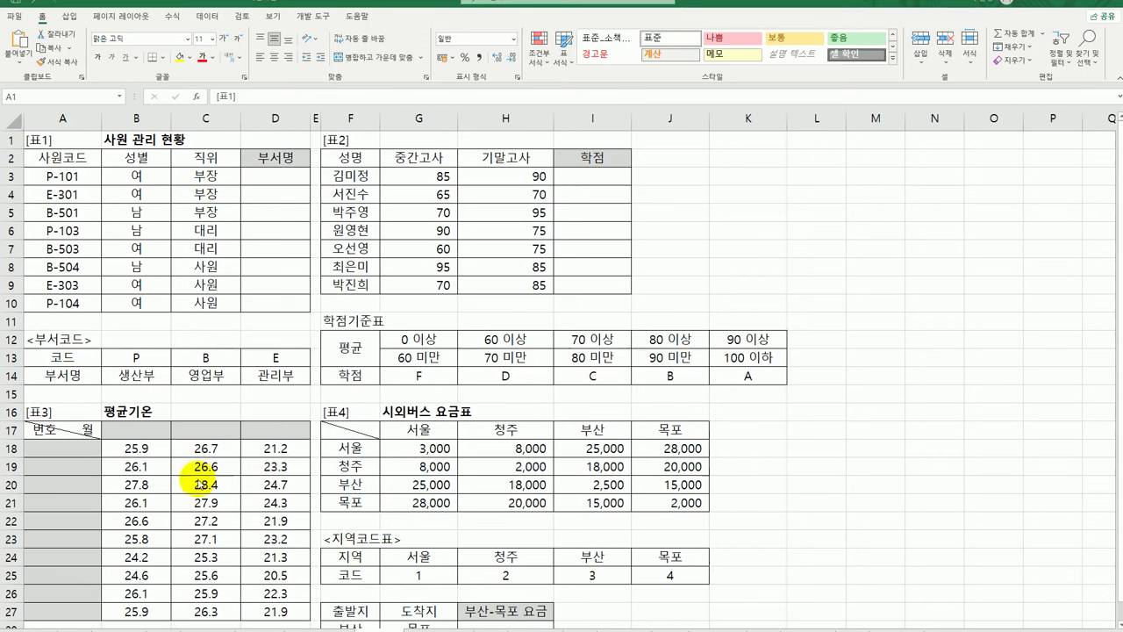
# Examine the 사원코드 and 부서명 columns of 표1 and the codes and department names in B13:D14 of the 부서코드 table.
pyautogui.click(273, 178)
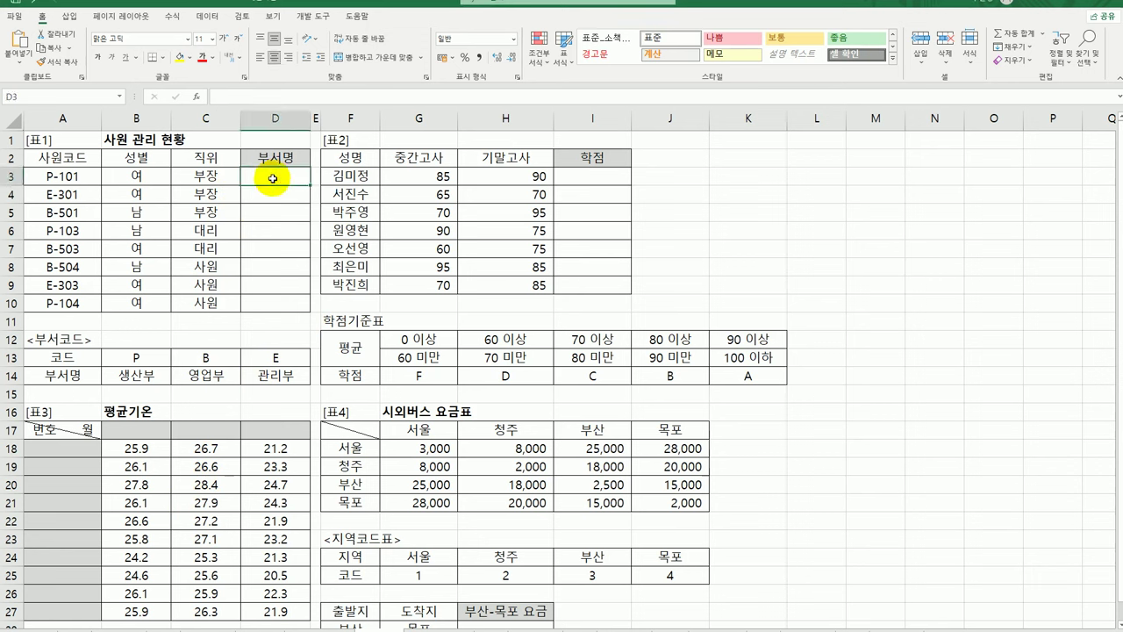
pyautogui.click(52, 179)
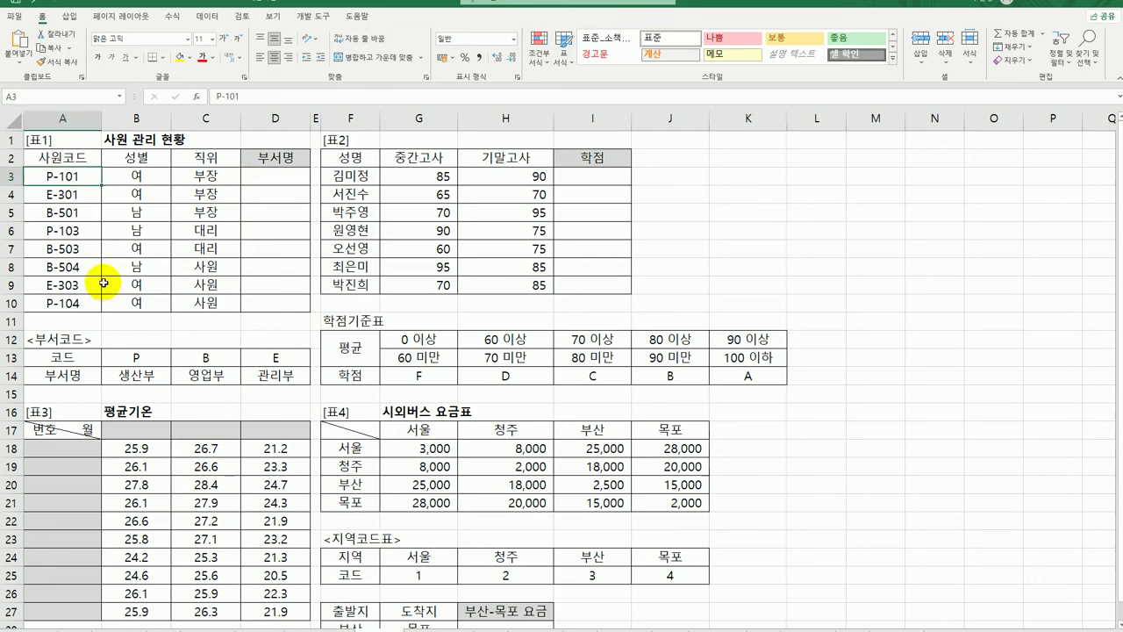
pyautogui.moveTo(99, 356); pyautogui.dragTo(267, 376)
pyautogui.click(257, 175)
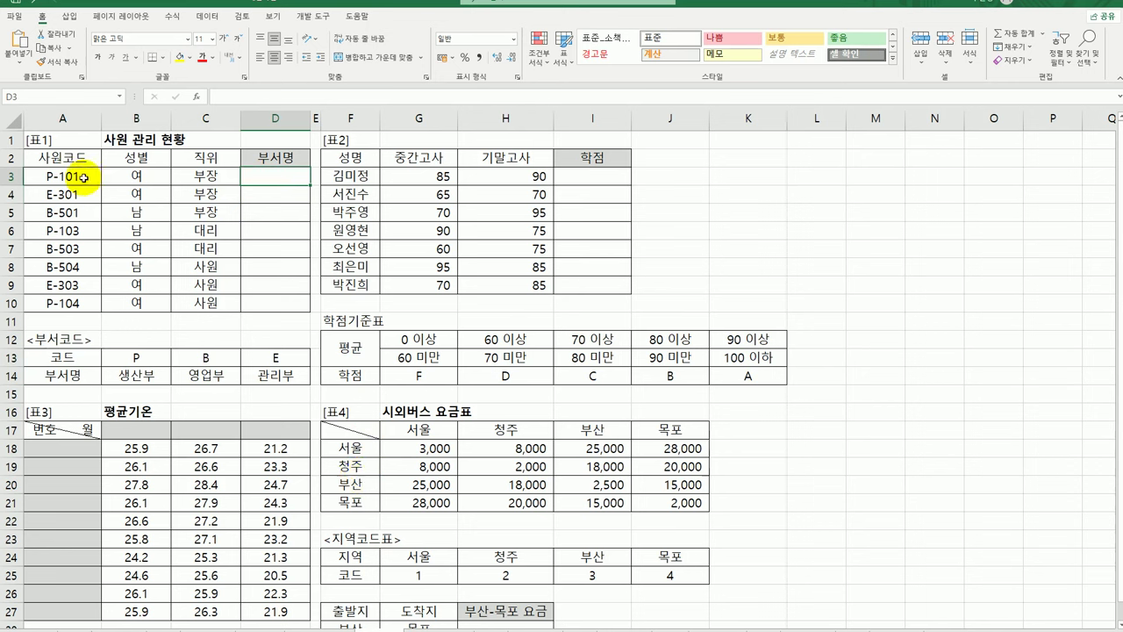
pyautogui.moveTo(144, 360); pyautogui.dragTo(287, 364)
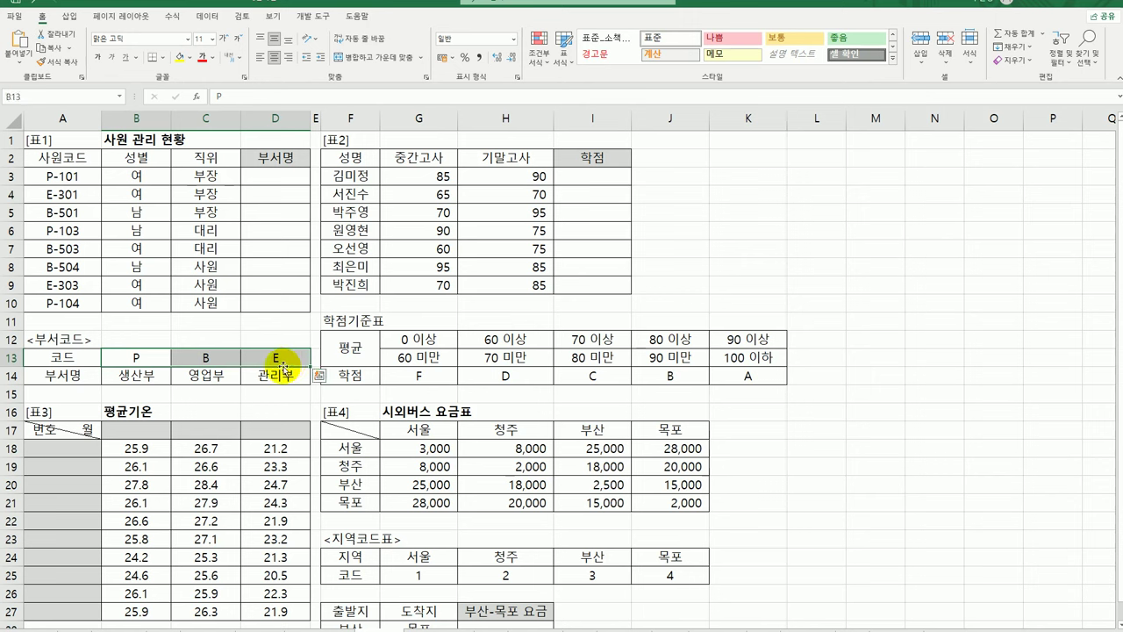
pyautogui.moveTo(162, 378); pyautogui.dragTo(276, 376)
# Enter =LEFT(A3,1) in D3 of the 부서명 column and copy it down through D10.
pyautogui.click(264, 173)
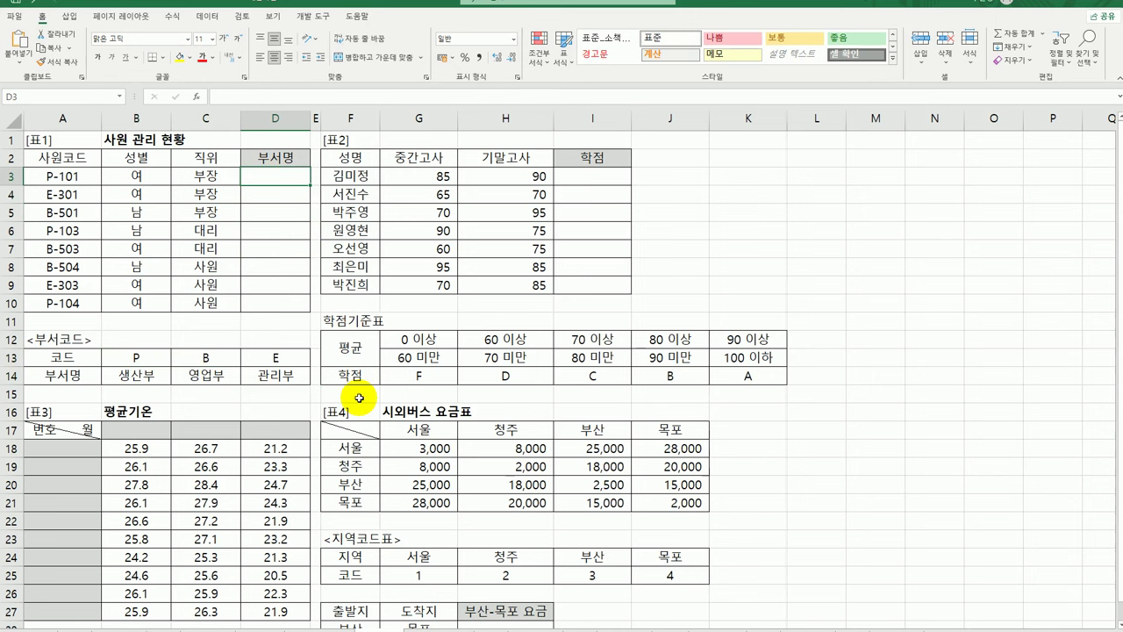
pyautogui.write('=l')
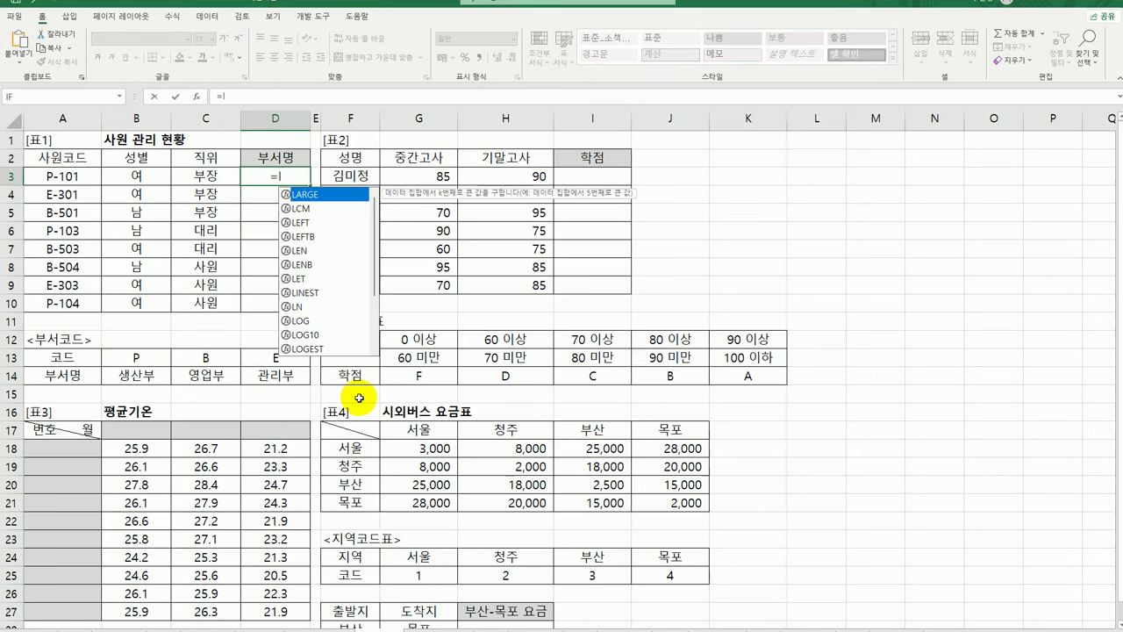
pyautogui.write('ef')
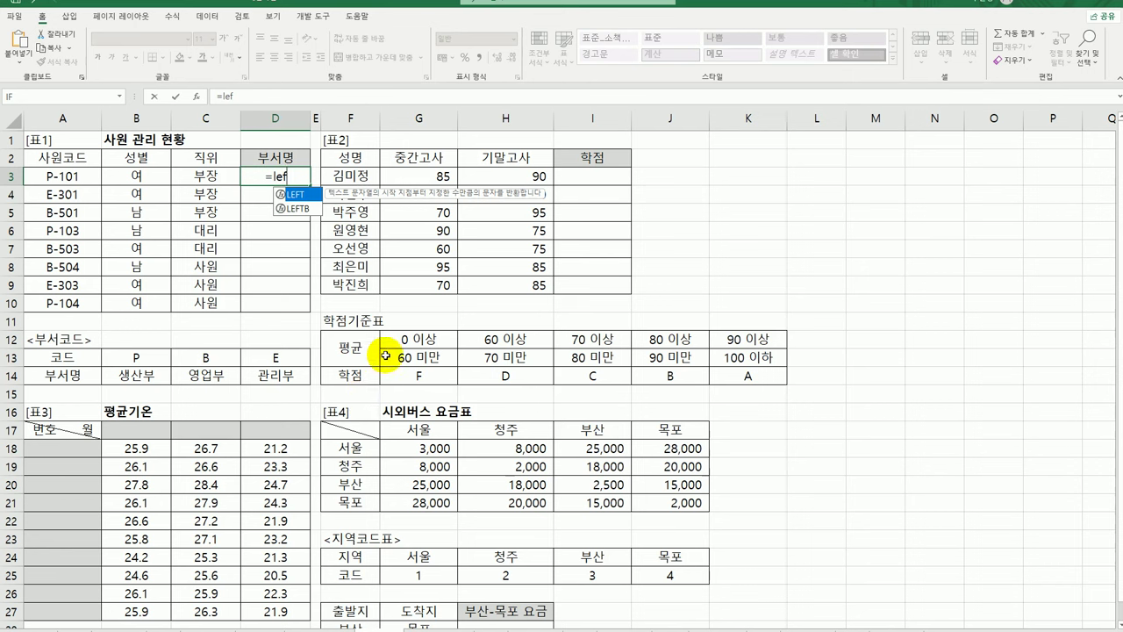
pyautogui.doubleClick(301, 195)
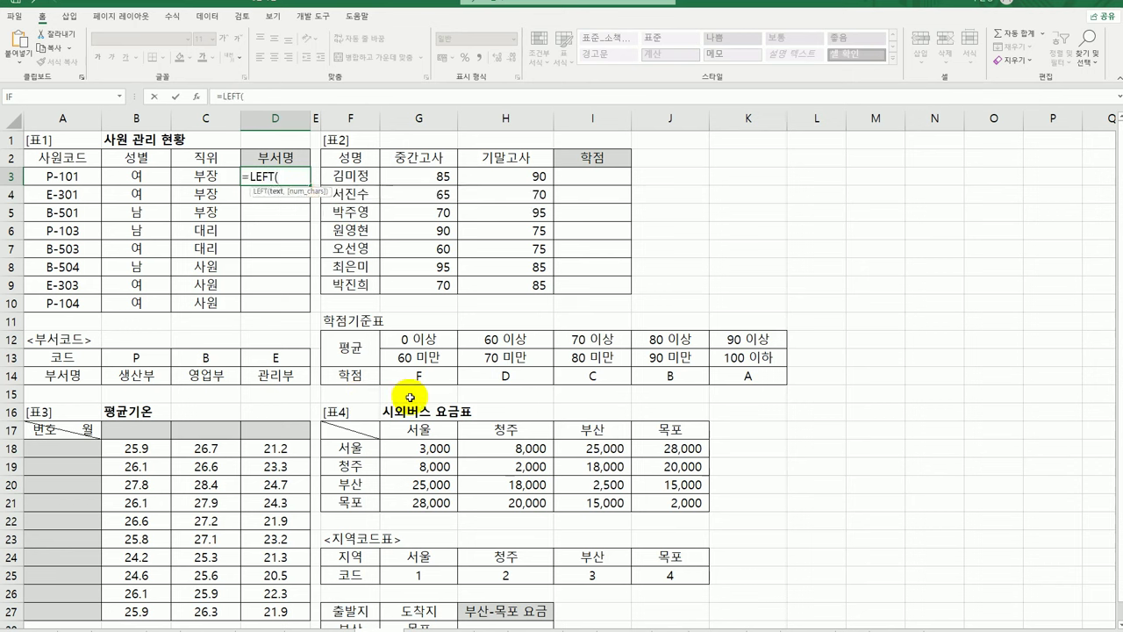
pyautogui.click(60, 177)
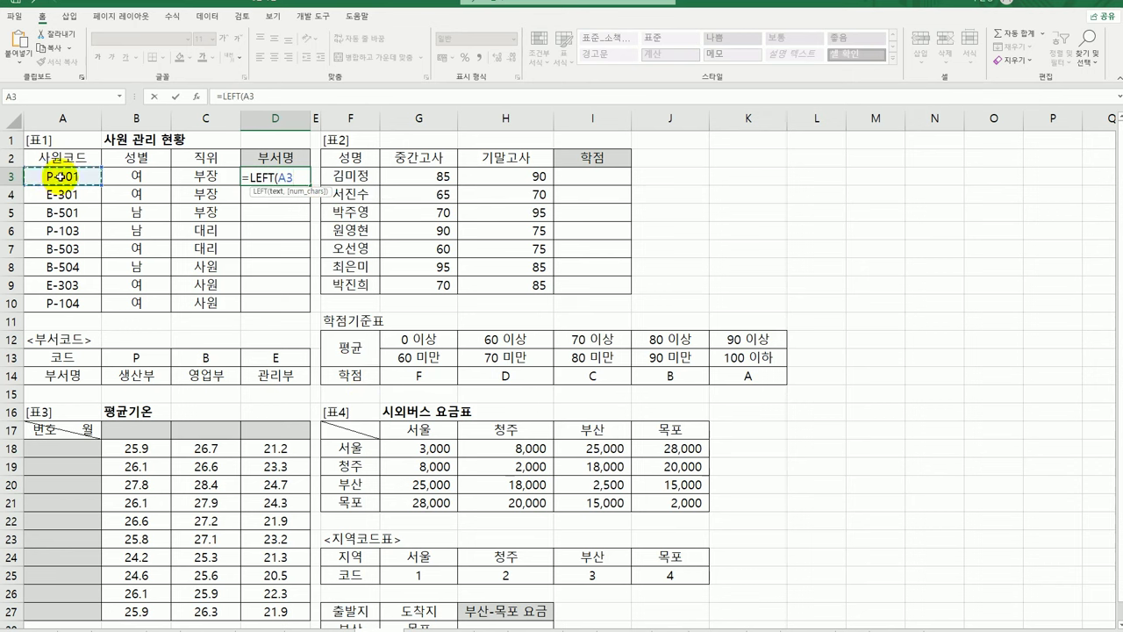
pyautogui.write(',1)')
pyautogui.press('Return')
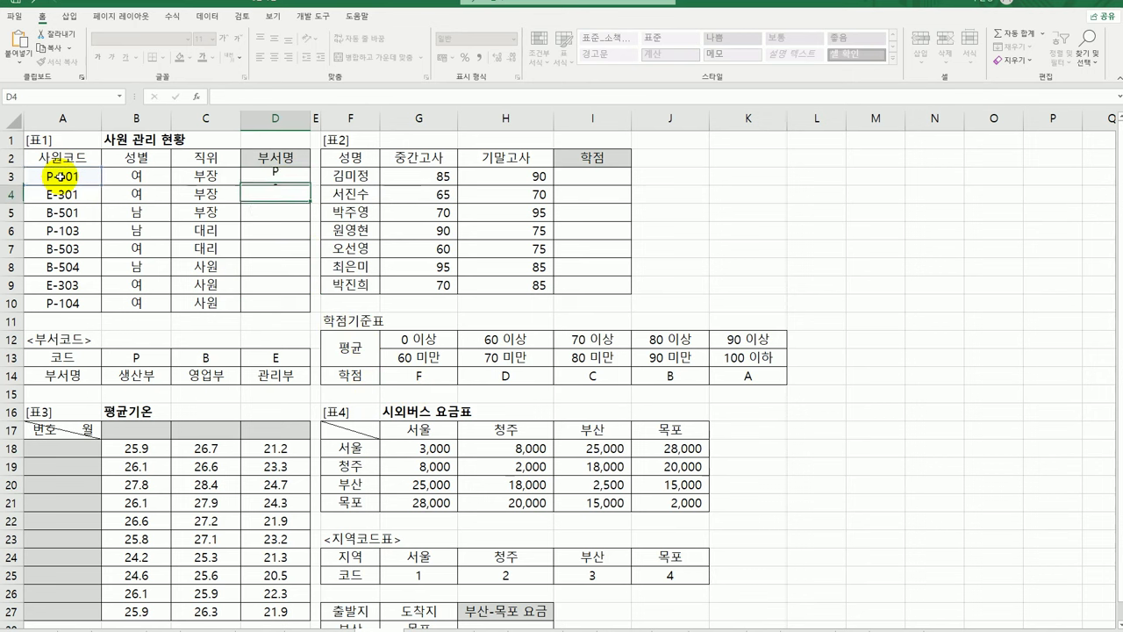
pyautogui.click(292, 175)
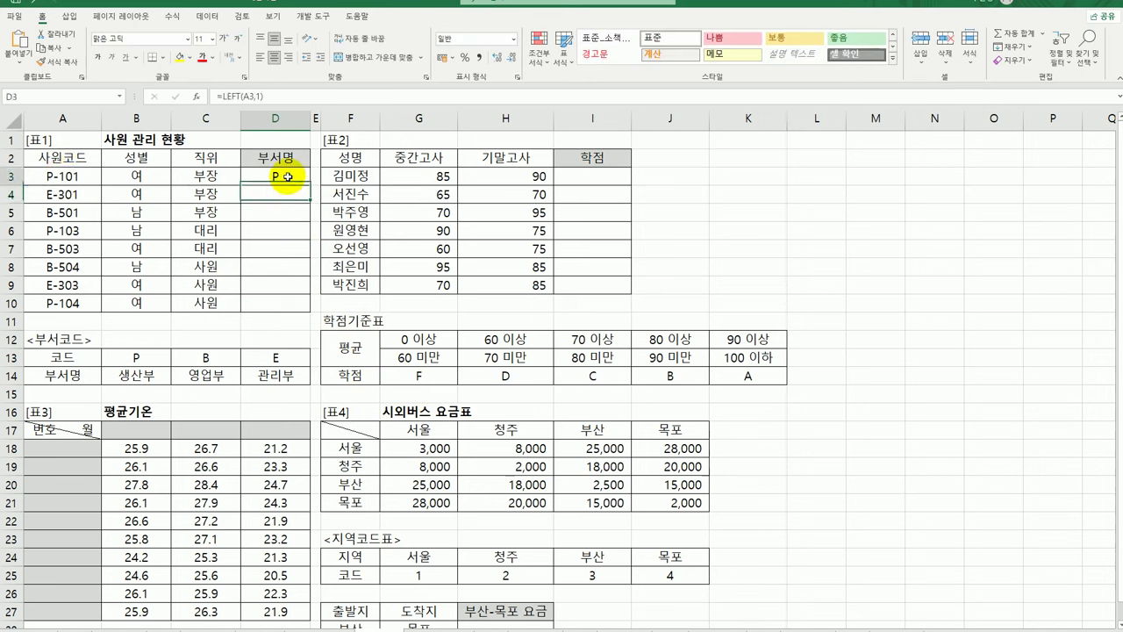
pyautogui.moveTo(309, 203); pyautogui.dragTo(306, 309)
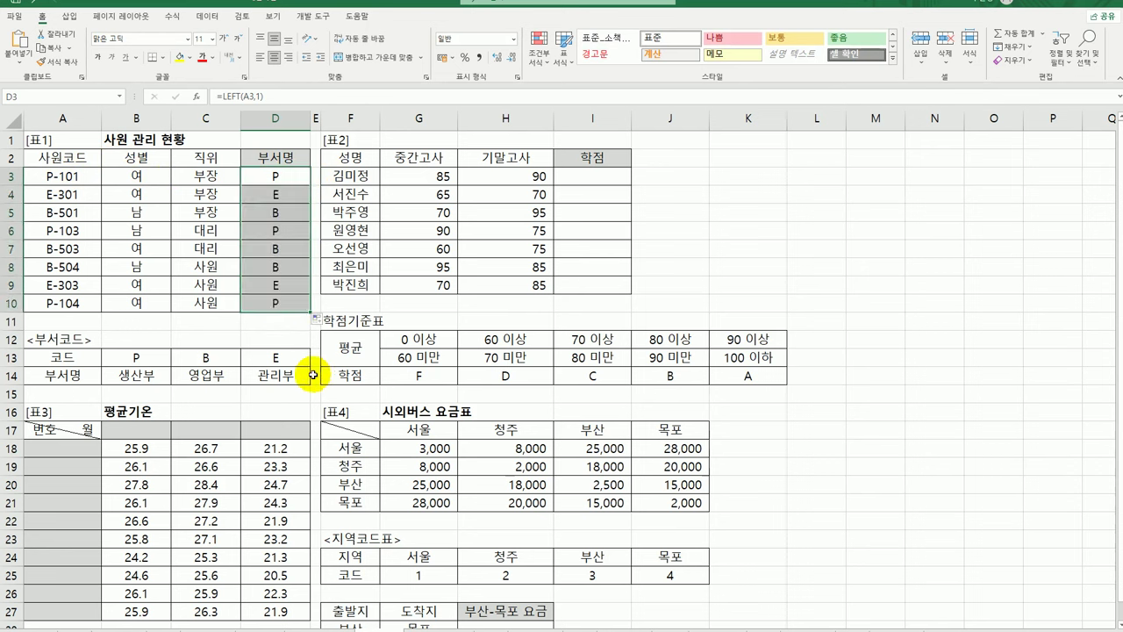
# Wrap the LEFT formula in D3 in an HLOOKUP function as its lookup value and open the function's arguments.
pyautogui.moveTo(130, 359); pyautogui.dragTo(269, 375)
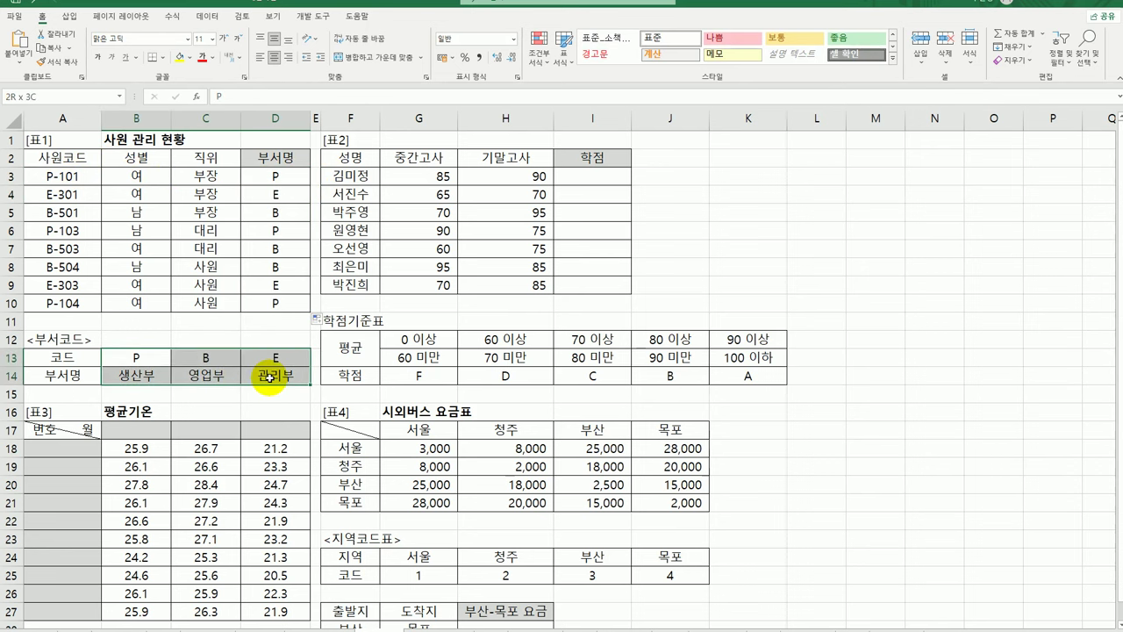
pyautogui.doubleClick(279, 175)
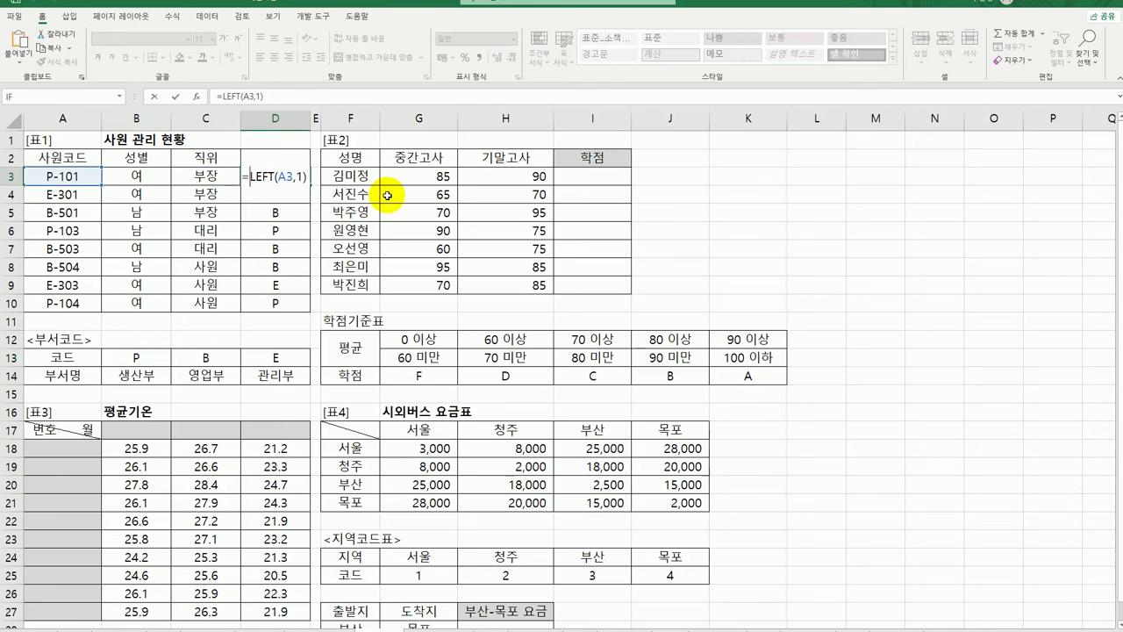
pyautogui.write('hl')
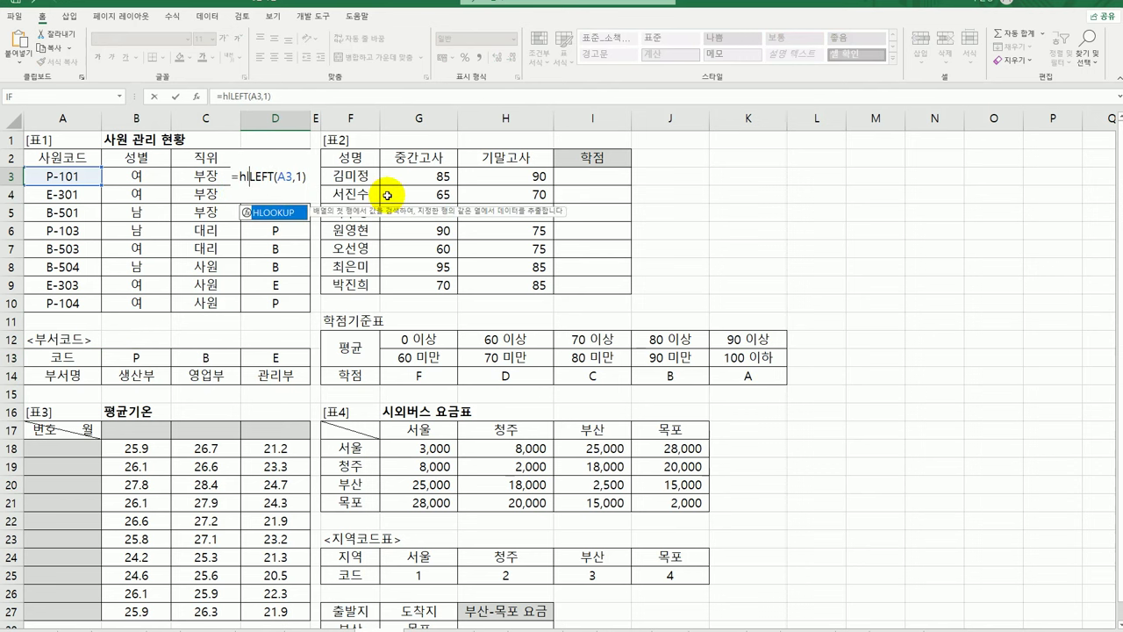
pyautogui.doubleClick(275, 213)
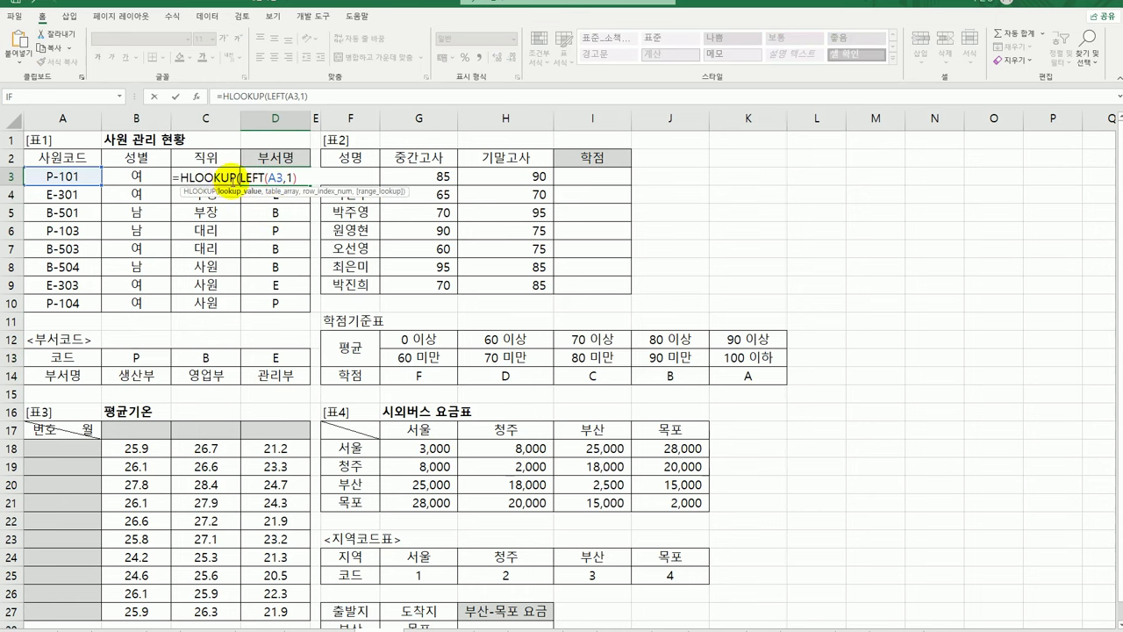
pyautogui.click(198, 97)
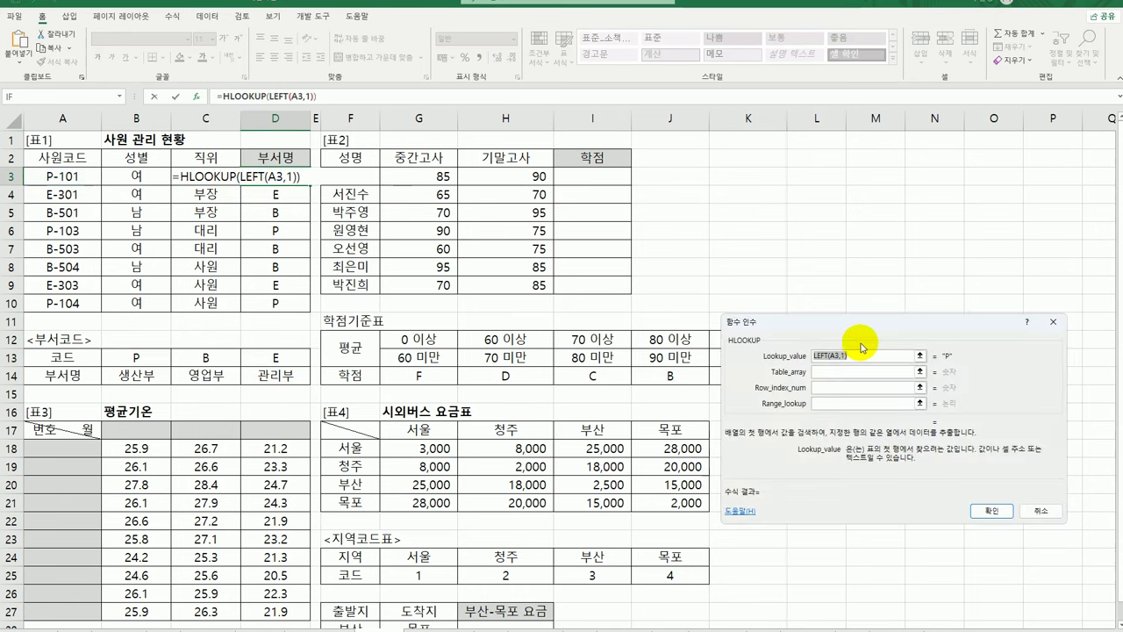
pyautogui.moveTo(842, 320); pyautogui.dragTo(496, 187)
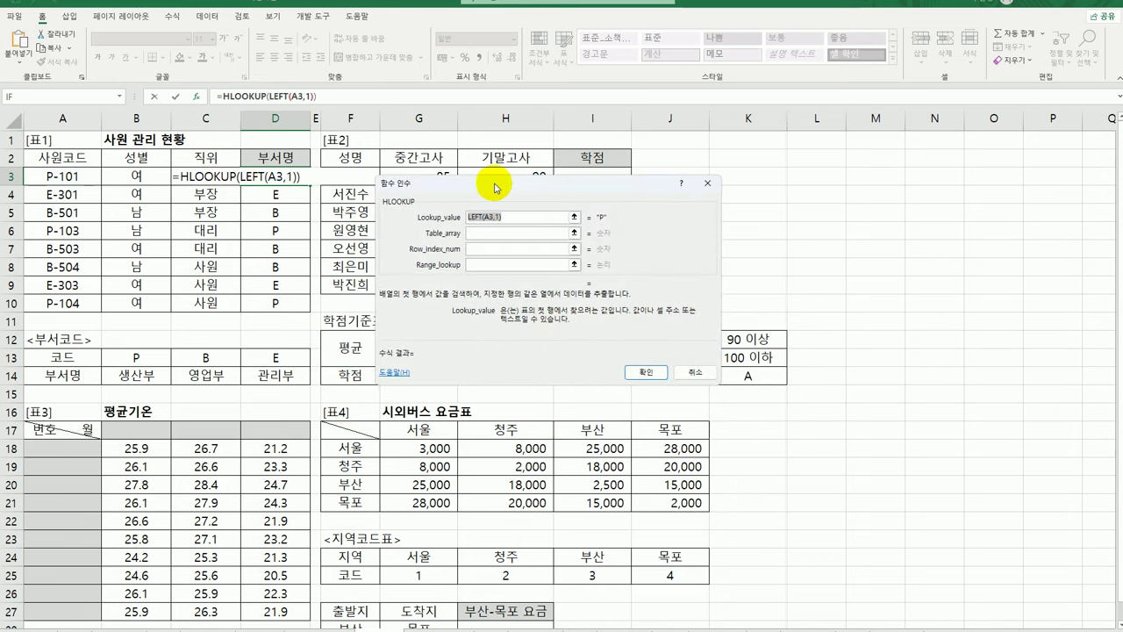
# Set the D3 HLOOKUP's table array to the absolute range $B$13:$D$14 and its row index number to 2.
pyautogui.click(478, 233)
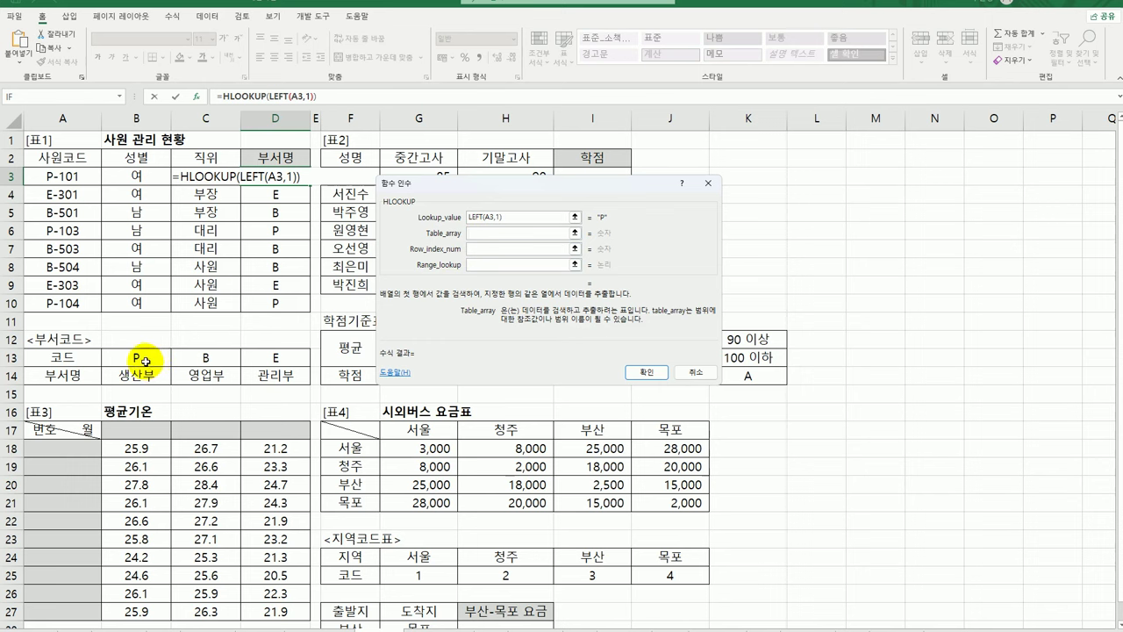
pyautogui.moveTo(145, 359); pyautogui.dragTo(263, 384)
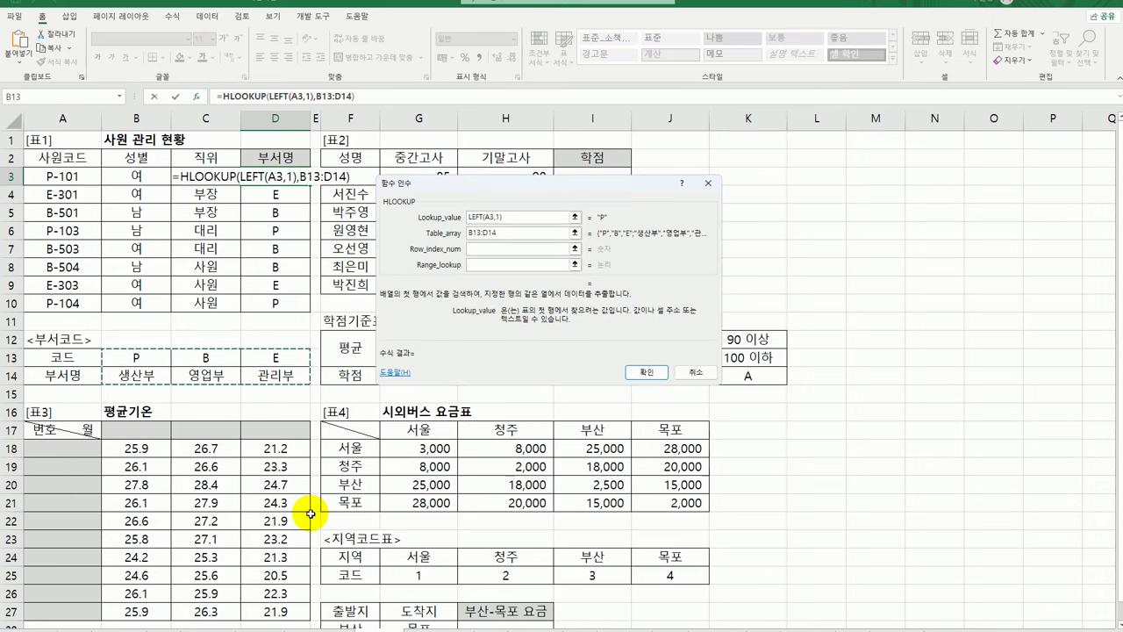
pyautogui.press('F4')
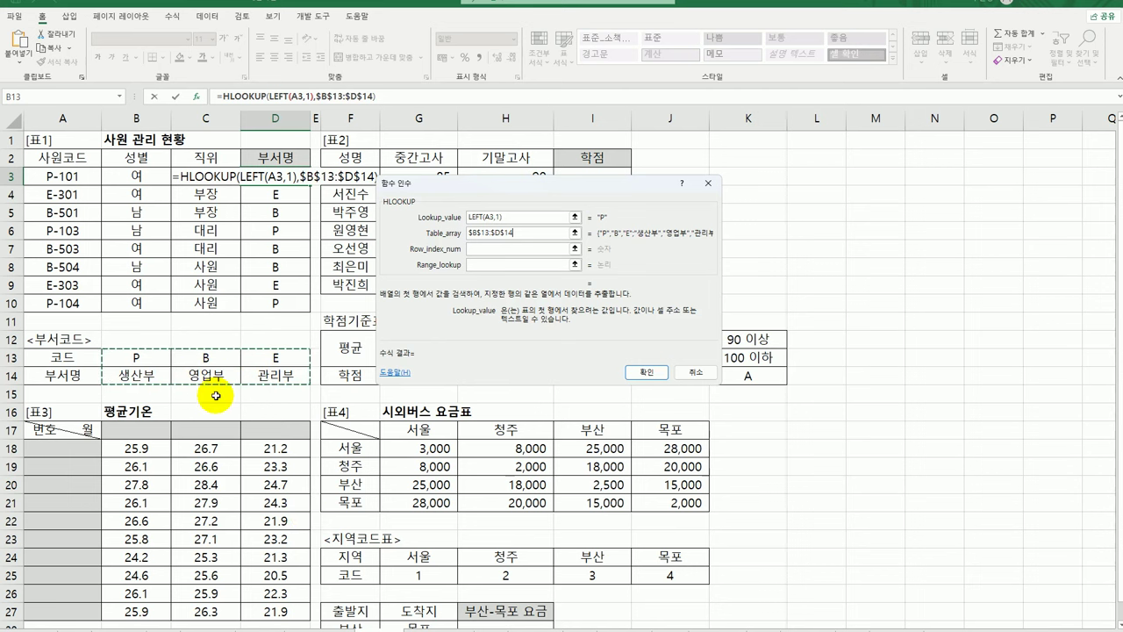
pyautogui.click(493, 249)
pyautogui.write('2')
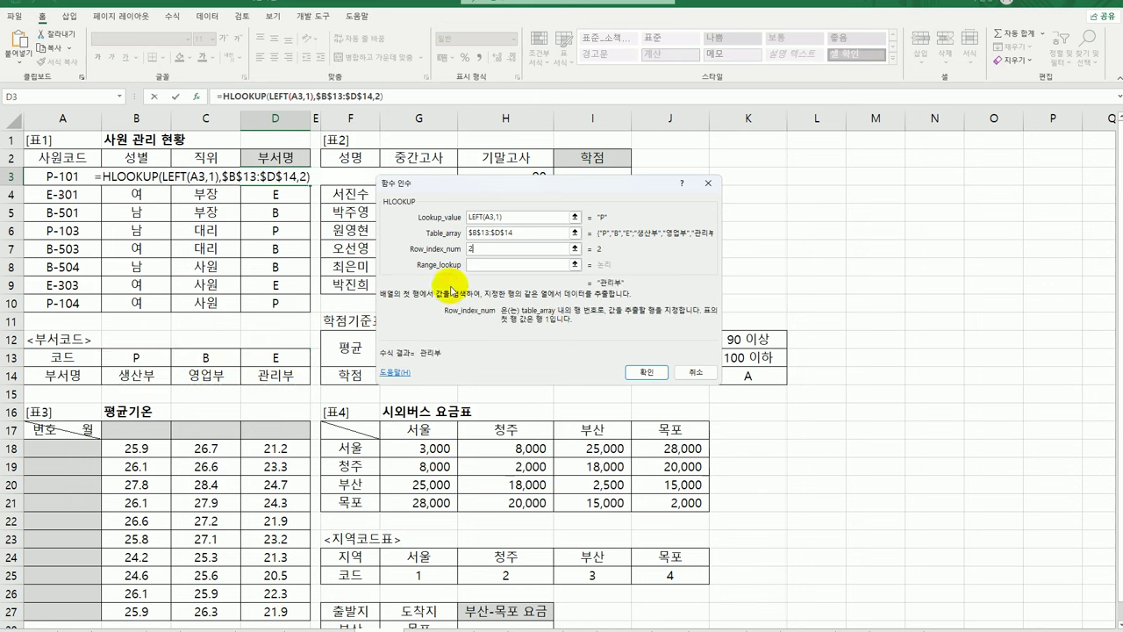
# Set the D3 HLOOKUP's range lookup to 0 and copy the completed formula down through D10.
pyautogui.click(502, 266)
pyautogui.write('0')
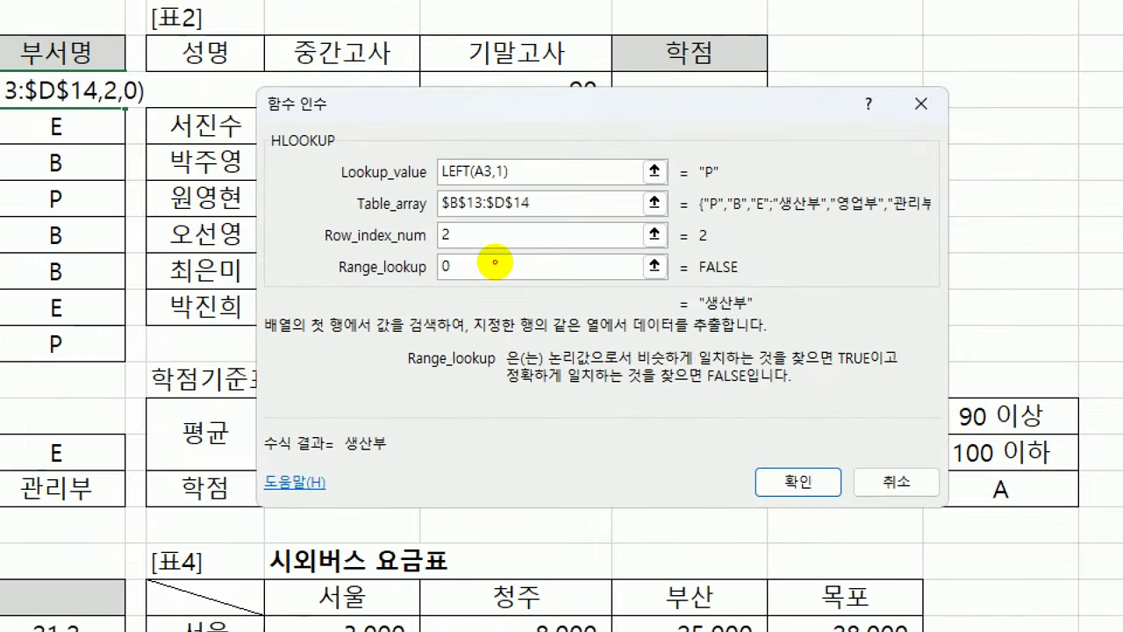
pyautogui.moveTo(497, 267)
pyautogui.mouseDown()
pyautogui.moveTo(501, 275)
pyautogui.moveTo(520, 179)
pyautogui.moveTo(521, 258)
pyautogui.mouseUp()
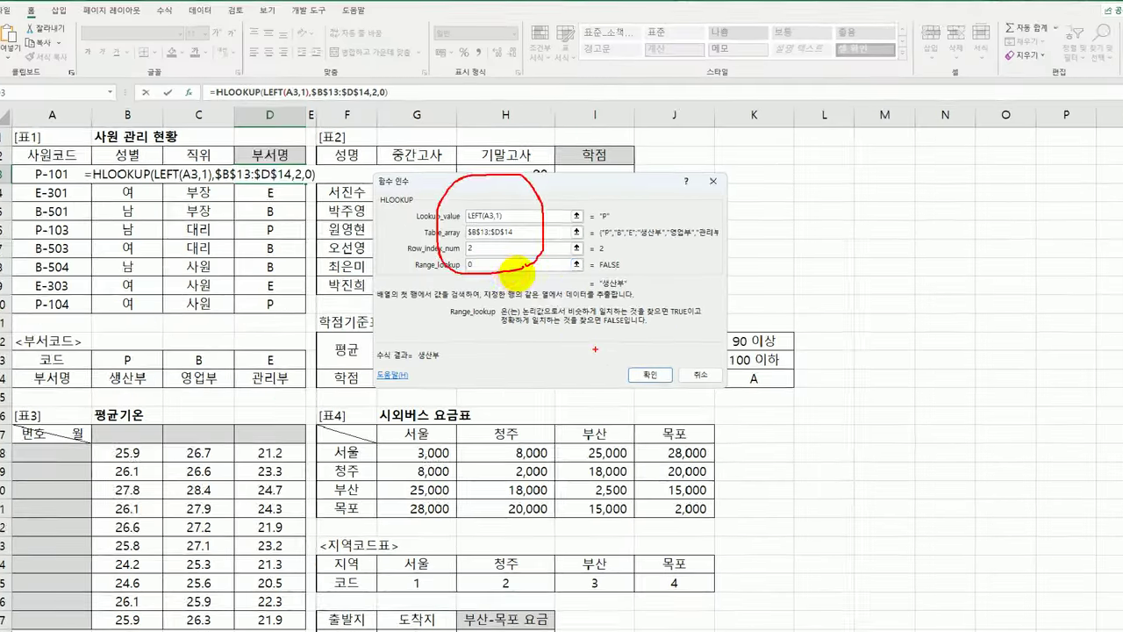
pyautogui.click(650, 374)
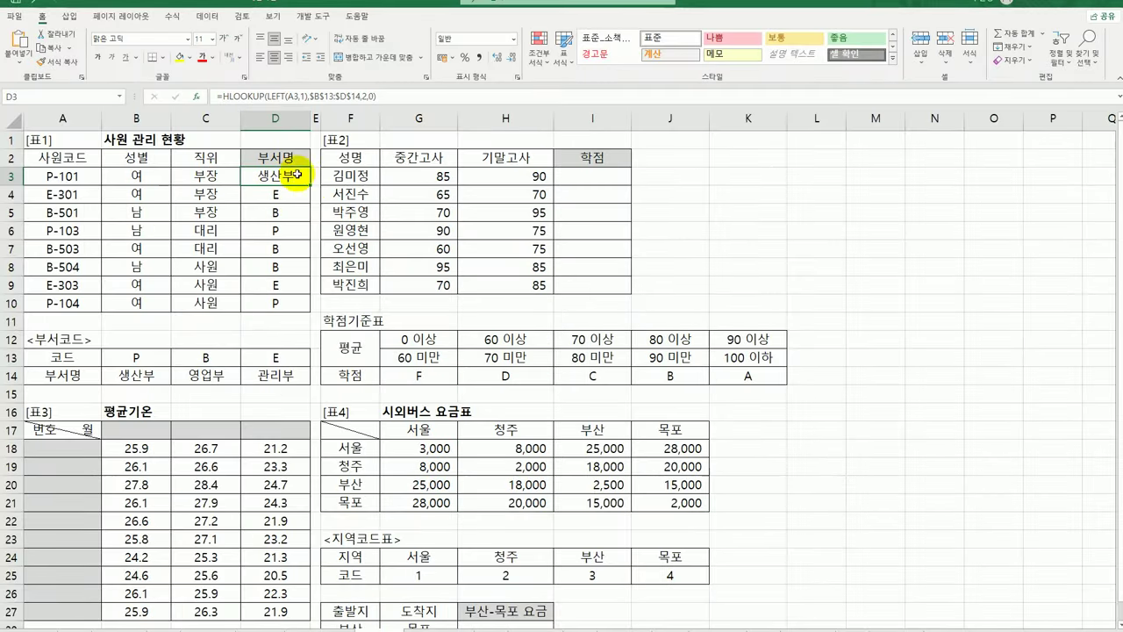
pyautogui.moveTo(311, 187); pyautogui.dragTo(301, 313)
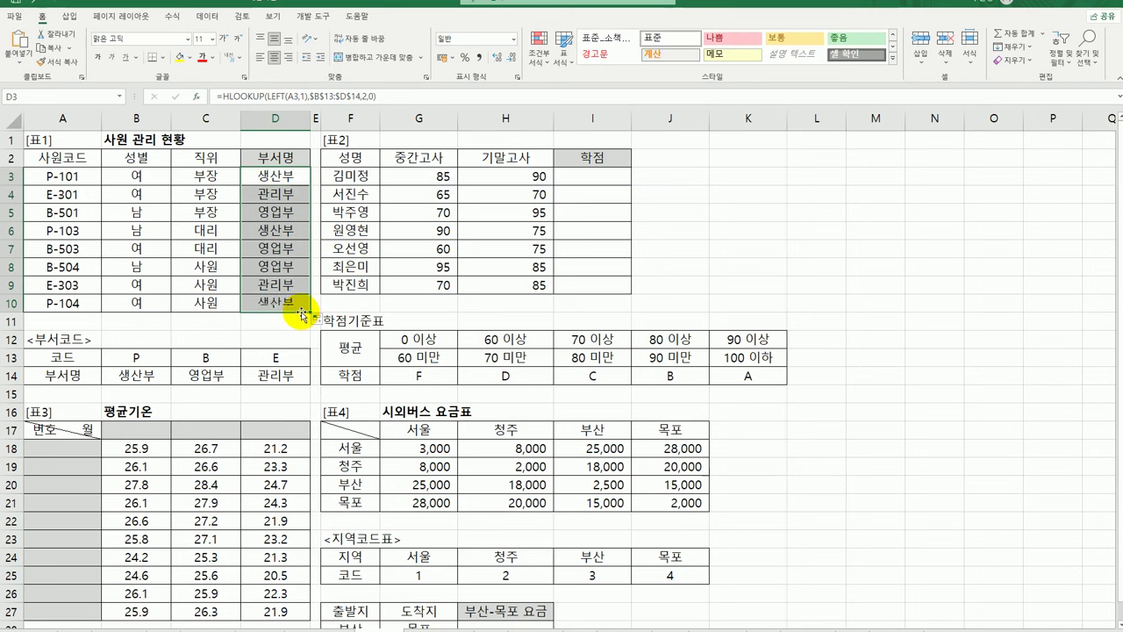
# Enter =AVERAGE(G3:H3) in I3 of the 학점 column and copy it down through I9.
pyautogui.click(584, 176)
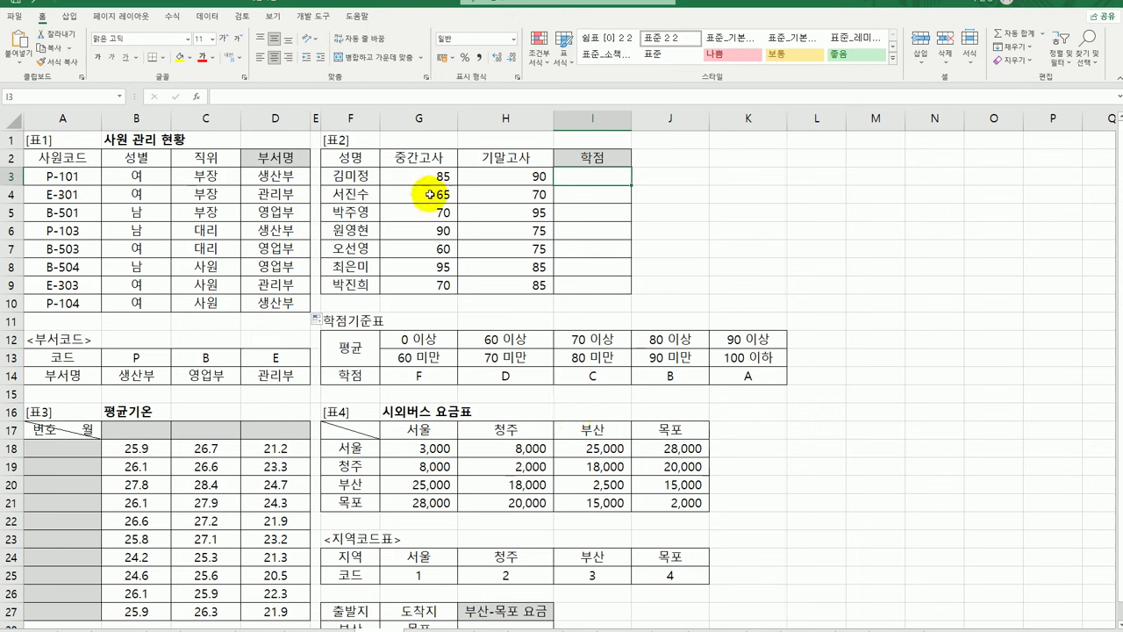
pyautogui.moveTo(416, 176); pyautogui.dragTo(493, 187)
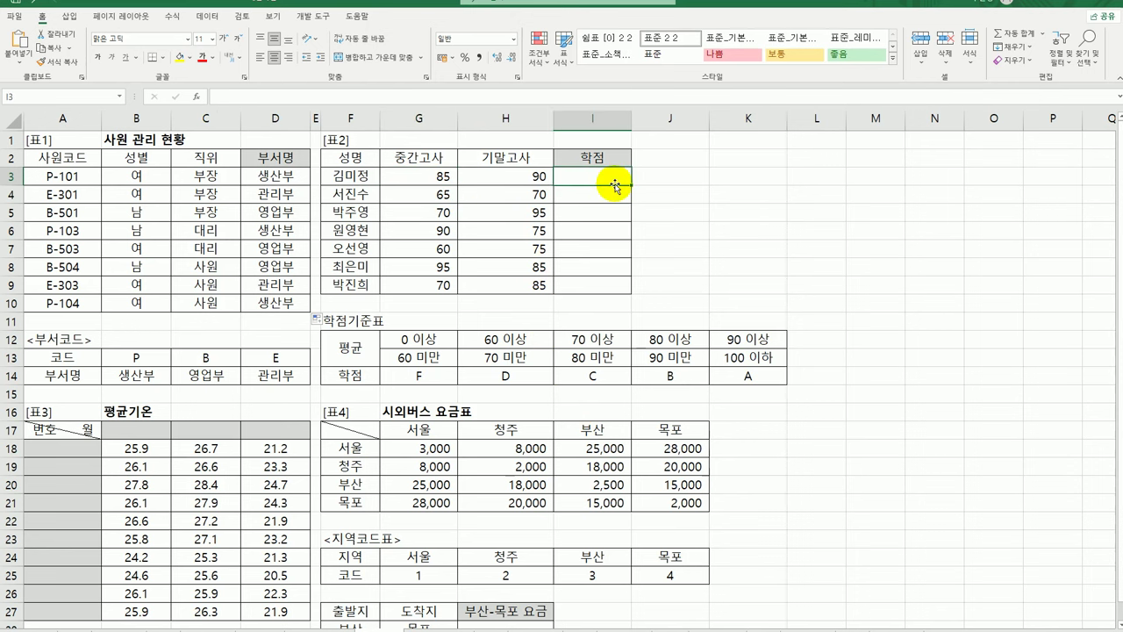
pyautogui.moveTo(414, 339); pyautogui.dragTo(737, 346)
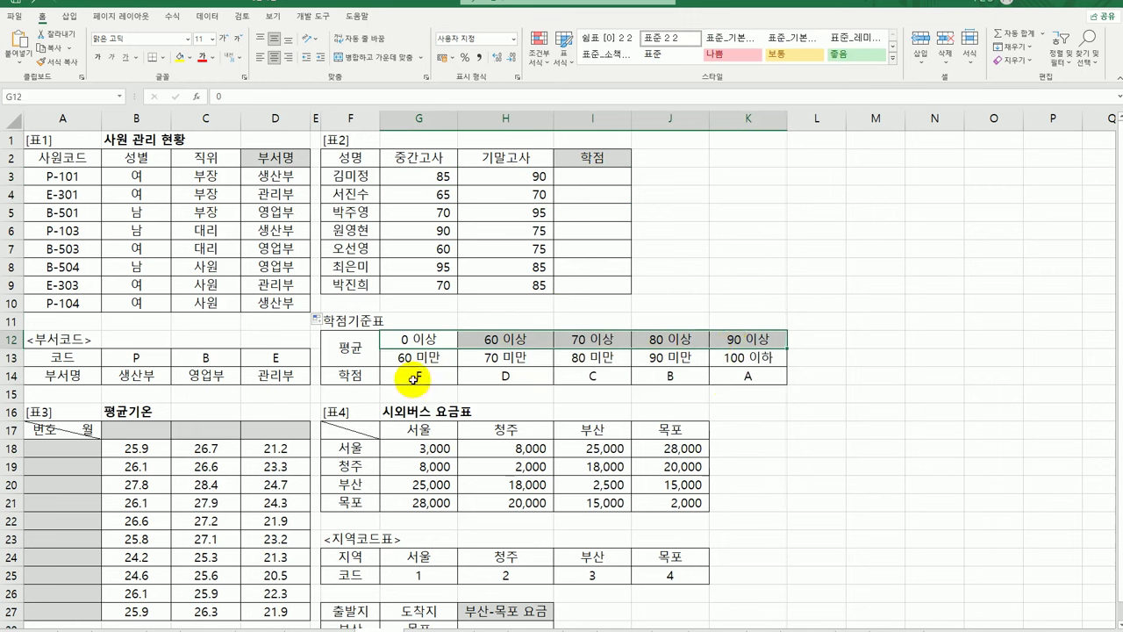
pyautogui.moveTo(418, 376); pyautogui.dragTo(745, 378)
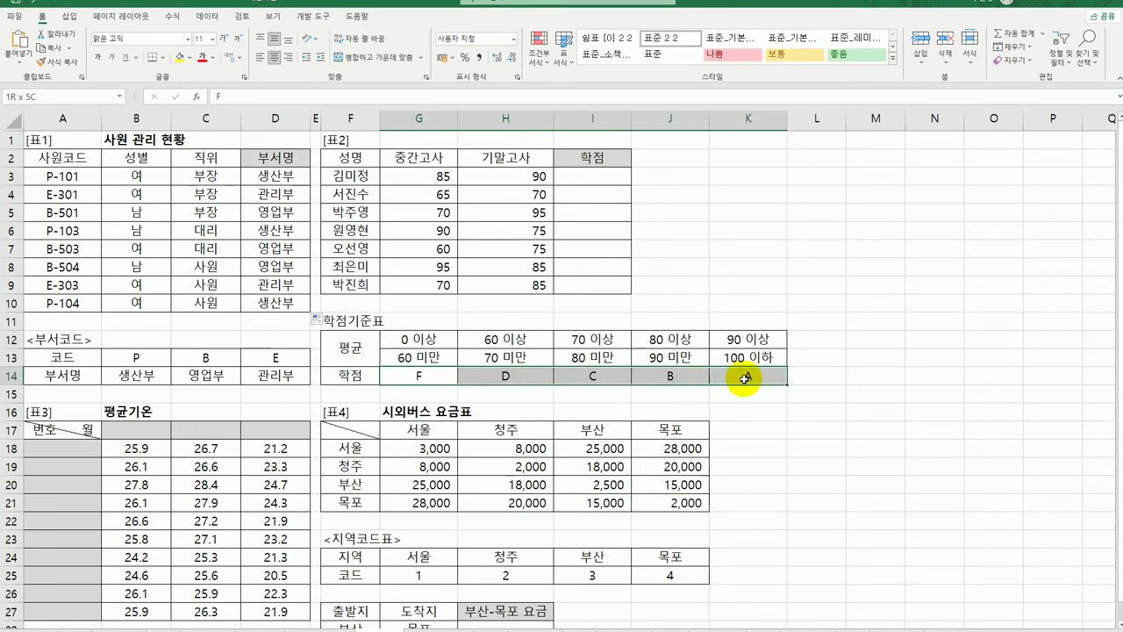
pyautogui.click(593, 177)
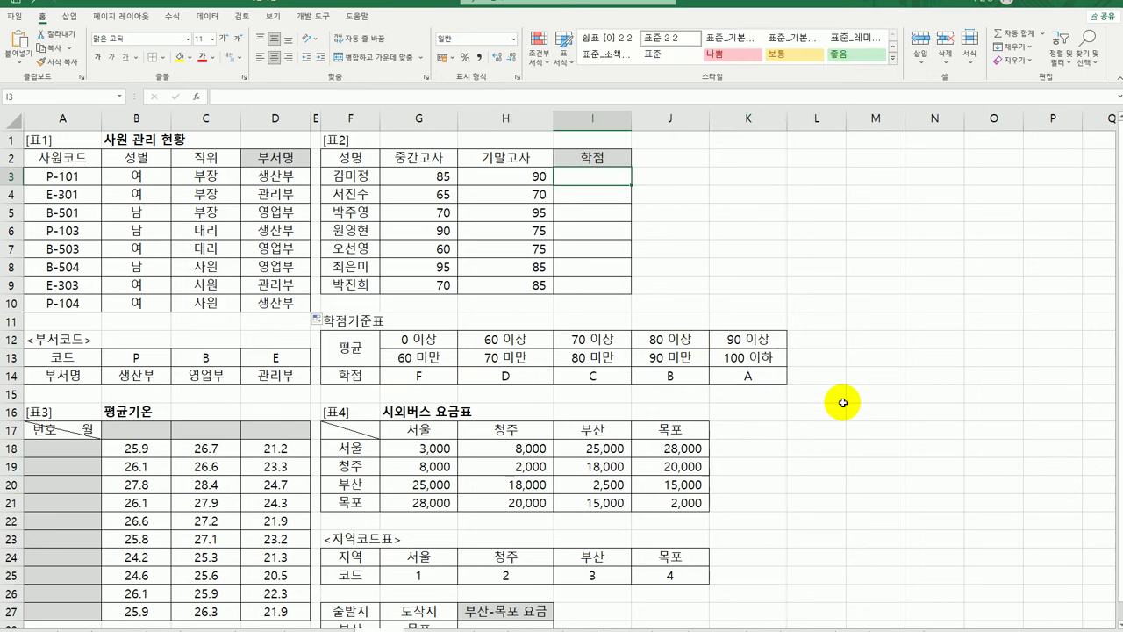
pyautogui.write('=av')
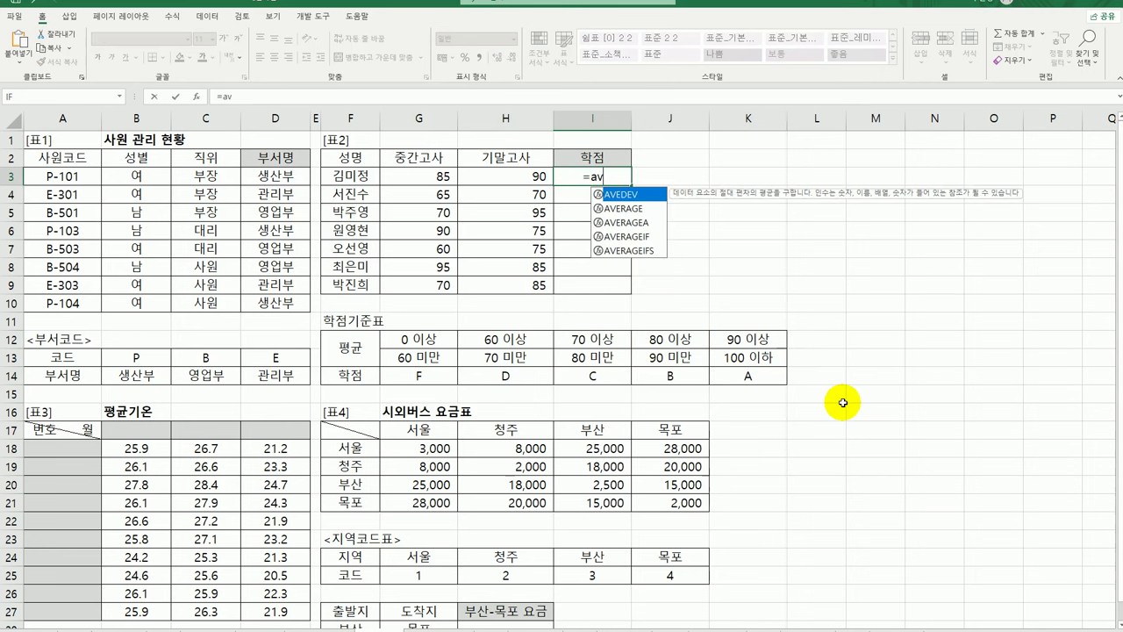
pyautogui.write('e')
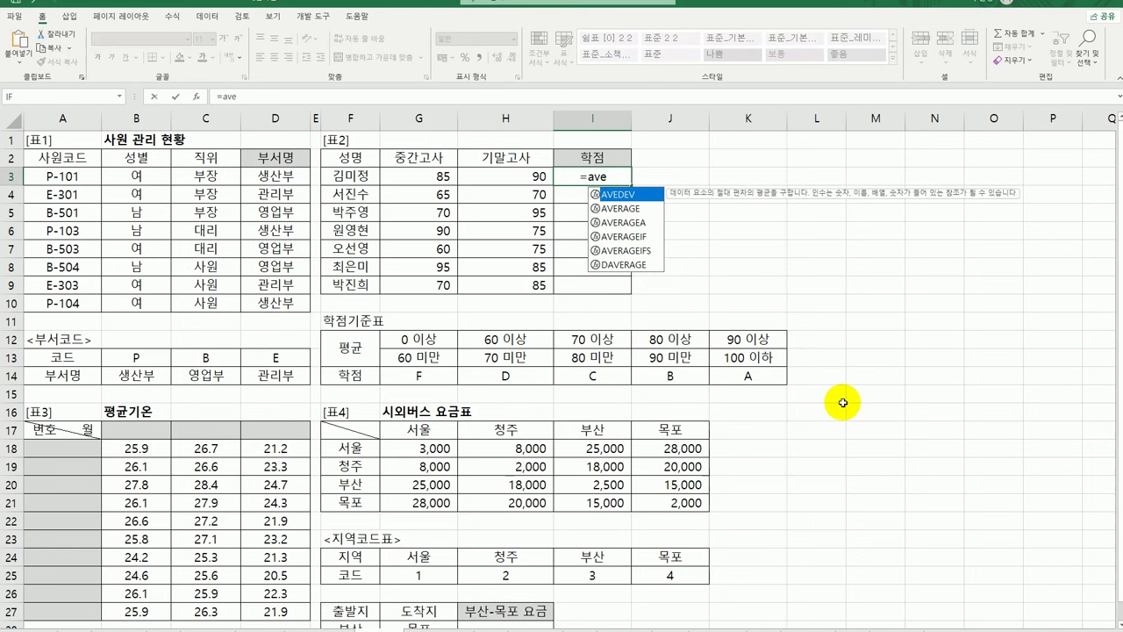
pyautogui.doubleClick(643, 209)
pyautogui.moveTo(444, 178); pyautogui.dragTo(494, 180)
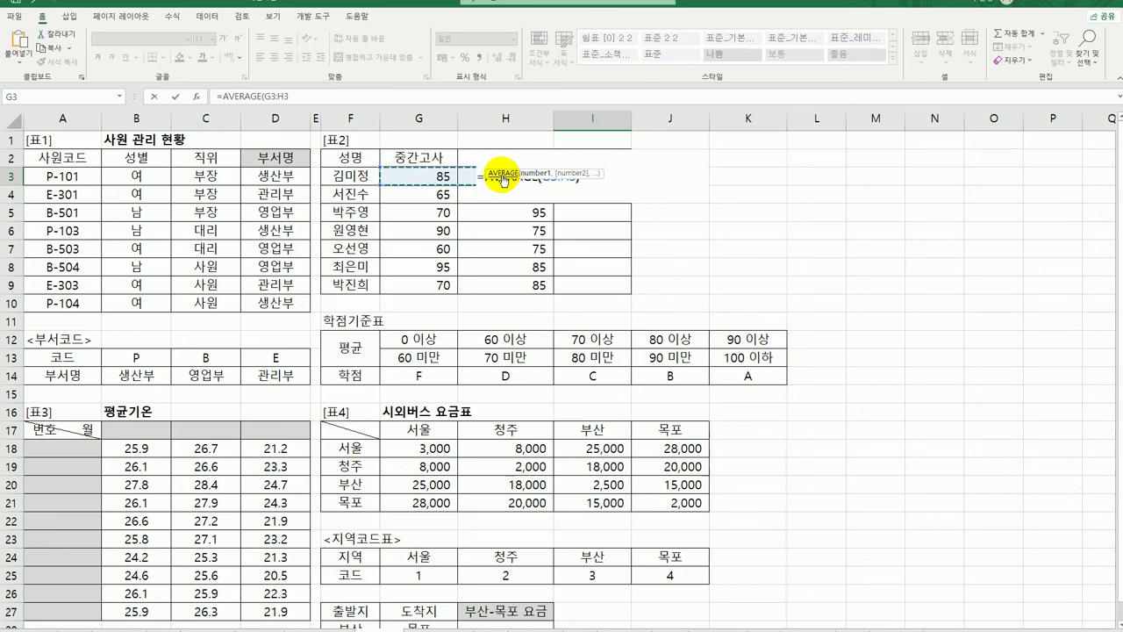
pyautogui.write(')')
pyautogui.press('Return')
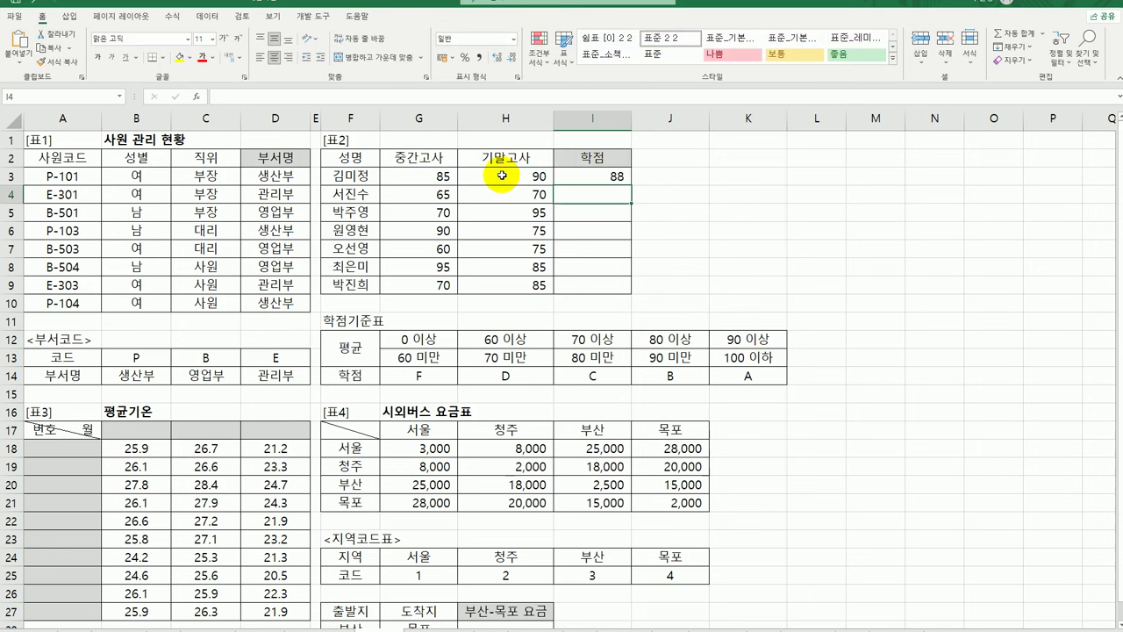
pyautogui.click(584, 177)
pyautogui.moveTo(631, 185); pyautogui.dragTo(626, 291)
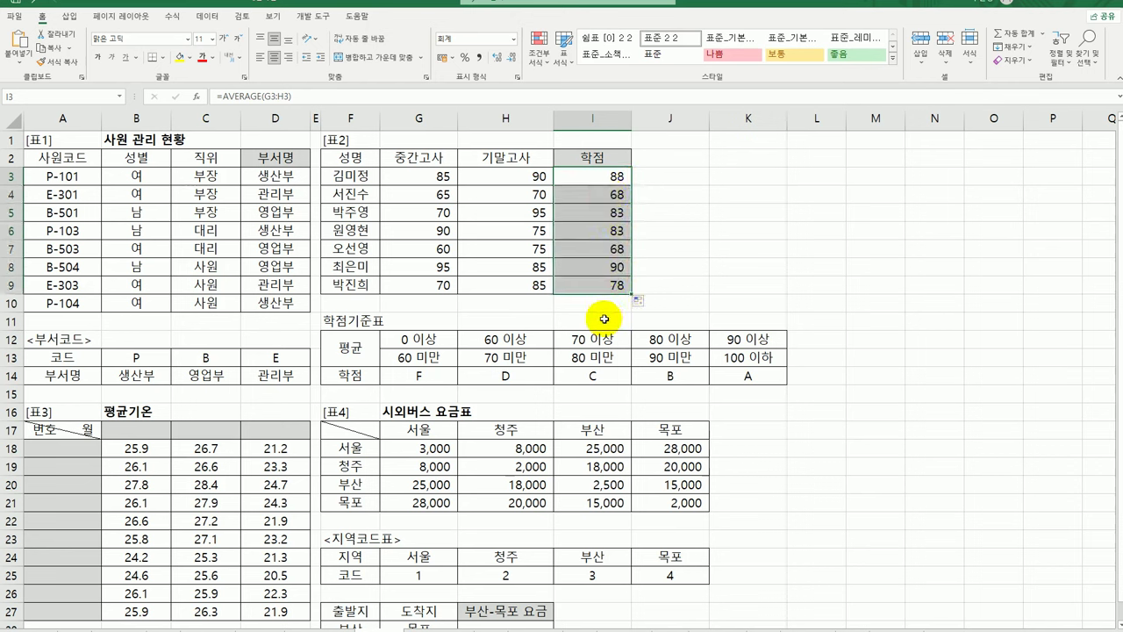
# Wrap the AVERAGE formula in I3 in an HLOOKUP function as its lookup value and open the function's arguments.
pyautogui.doubleClick(586, 176)
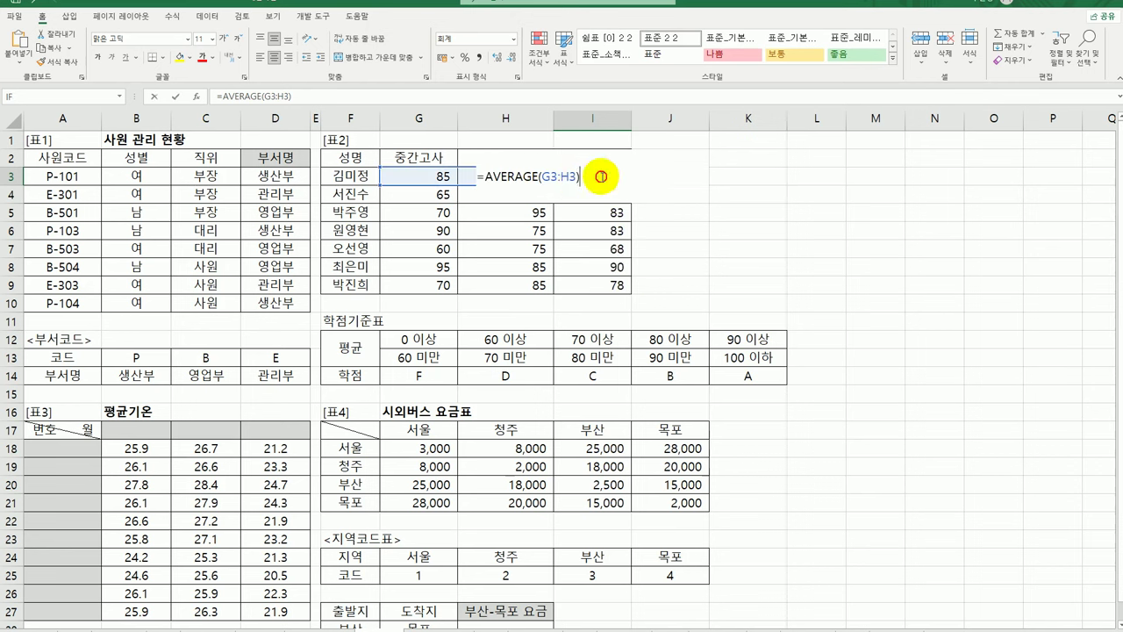
pyautogui.click(485, 176)
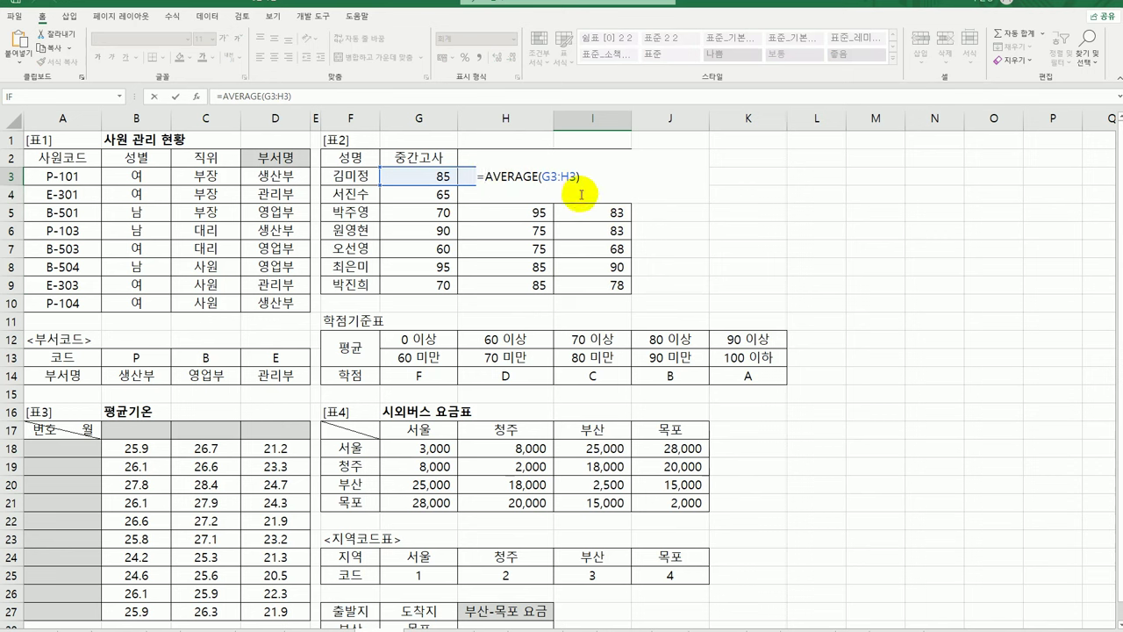
pyautogui.write('hl')
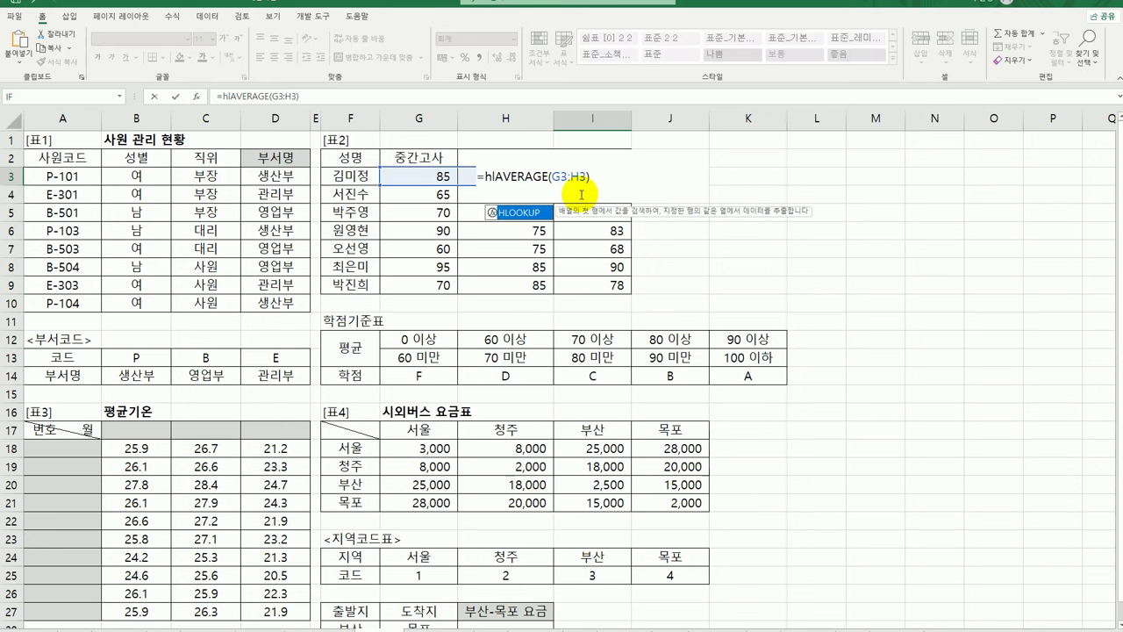
pyautogui.doubleClick(516, 214)
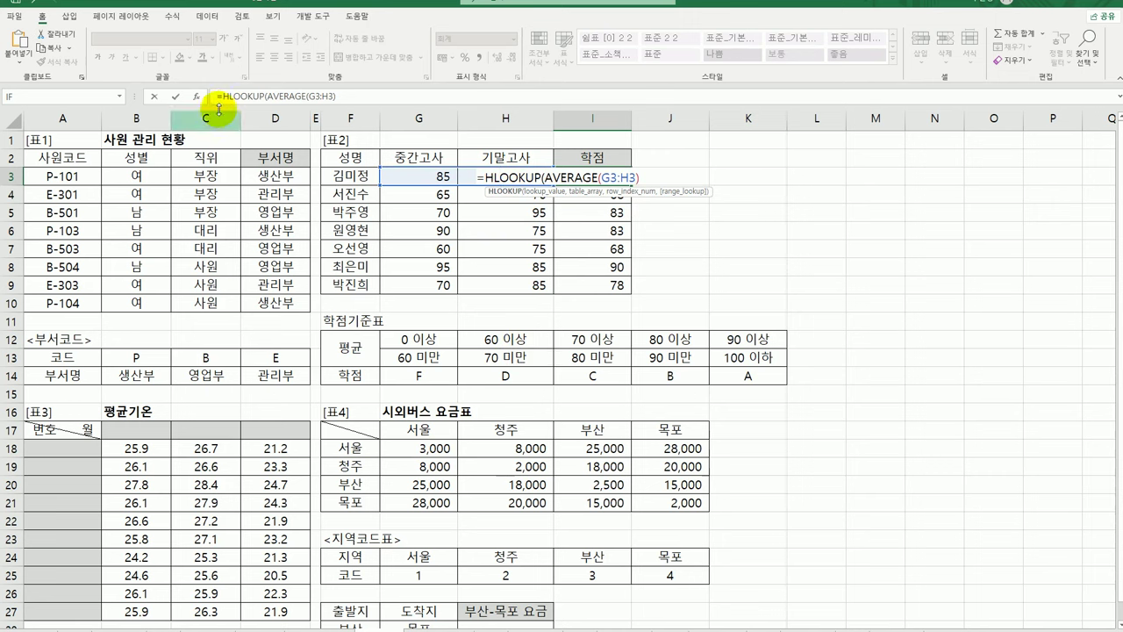
pyautogui.click(197, 97)
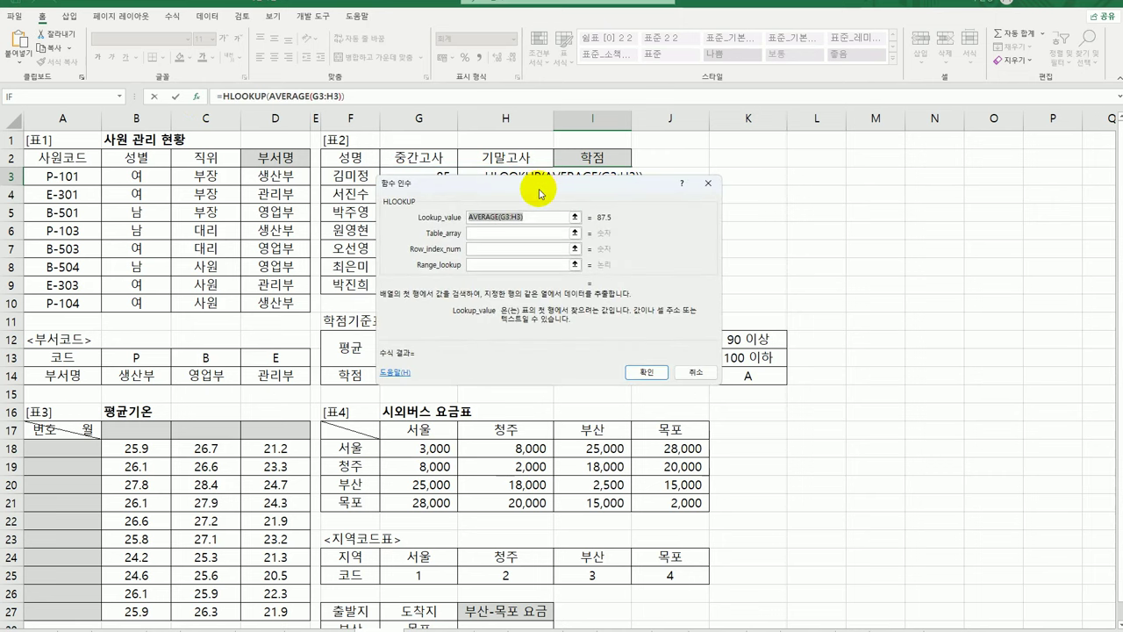
pyautogui.moveTo(546, 174); pyautogui.dragTo(825, 94)
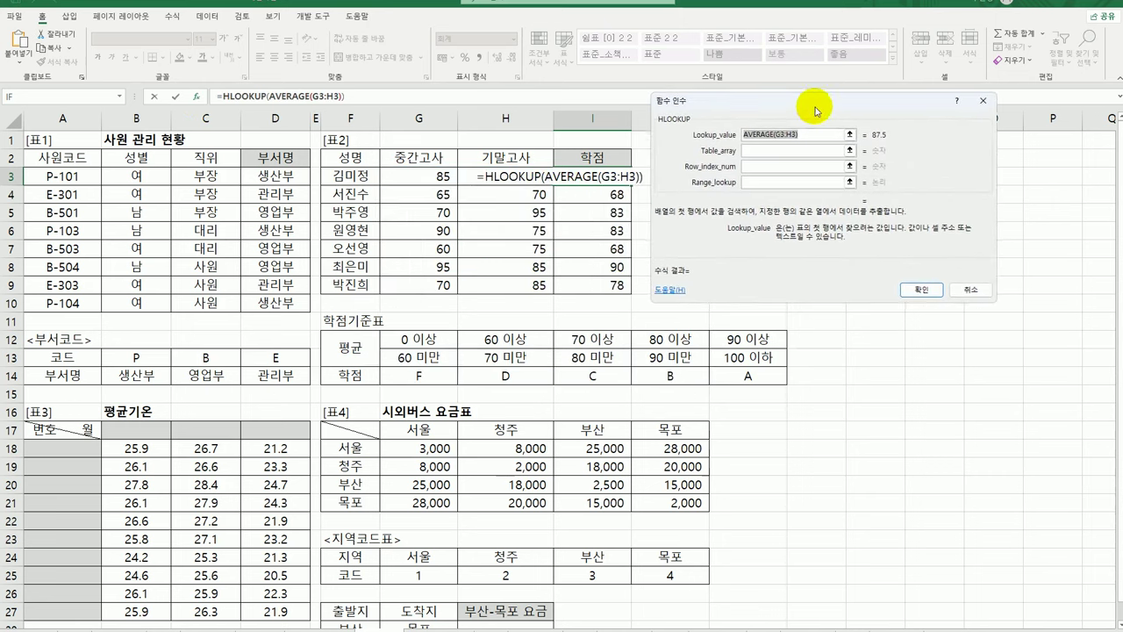
# Set the I3 HLOOKUP's table array to the absolute range $G$12:$K$14 and its row index number to 3.
pyautogui.click(789, 150)
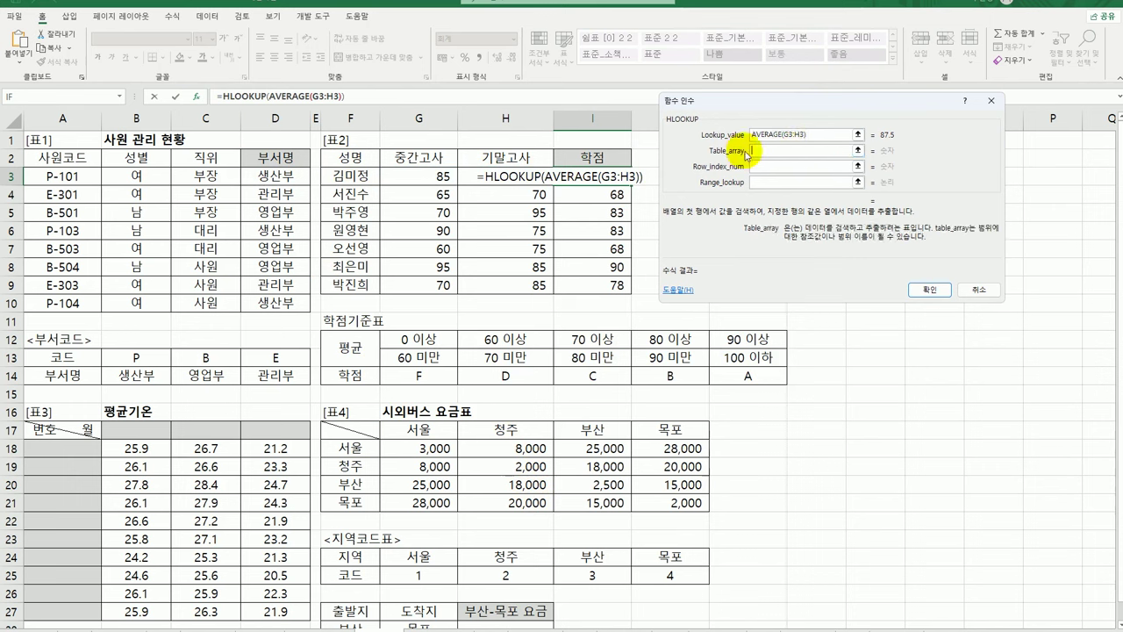
pyautogui.moveTo(439, 339); pyautogui.dragTo(750, 378)
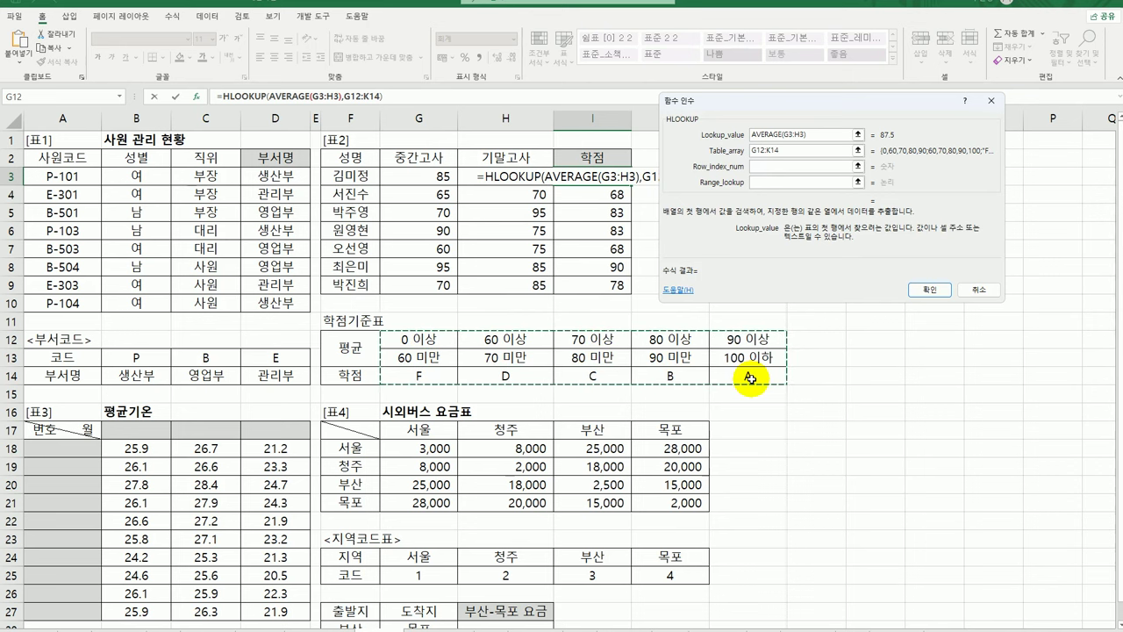
pyautogui.press('F4')
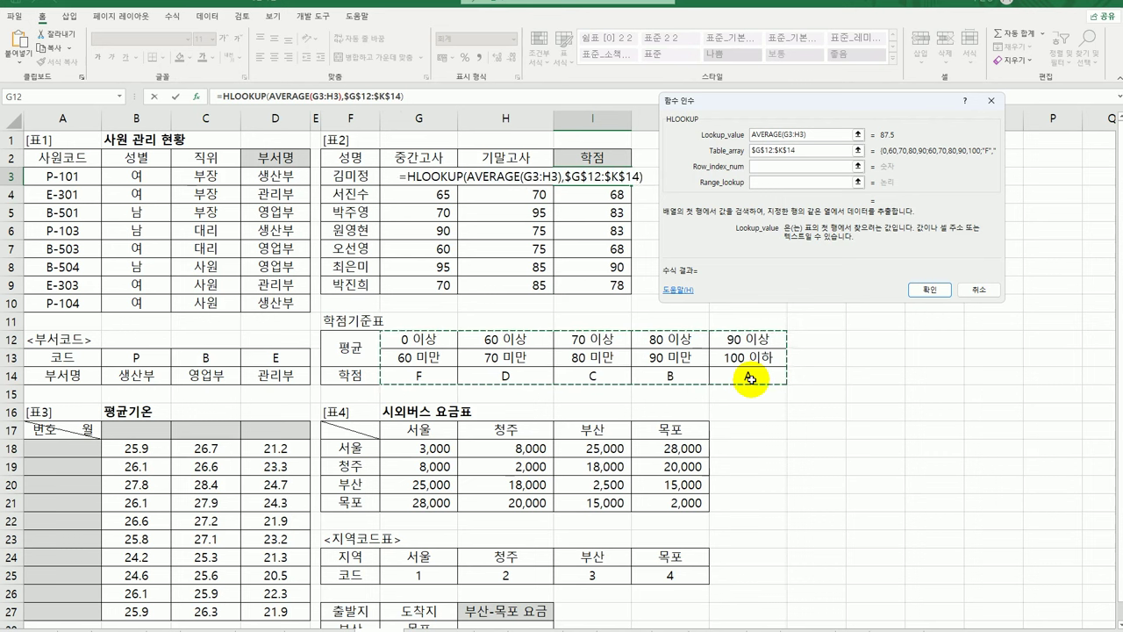
pyautogui.click(760, 166)
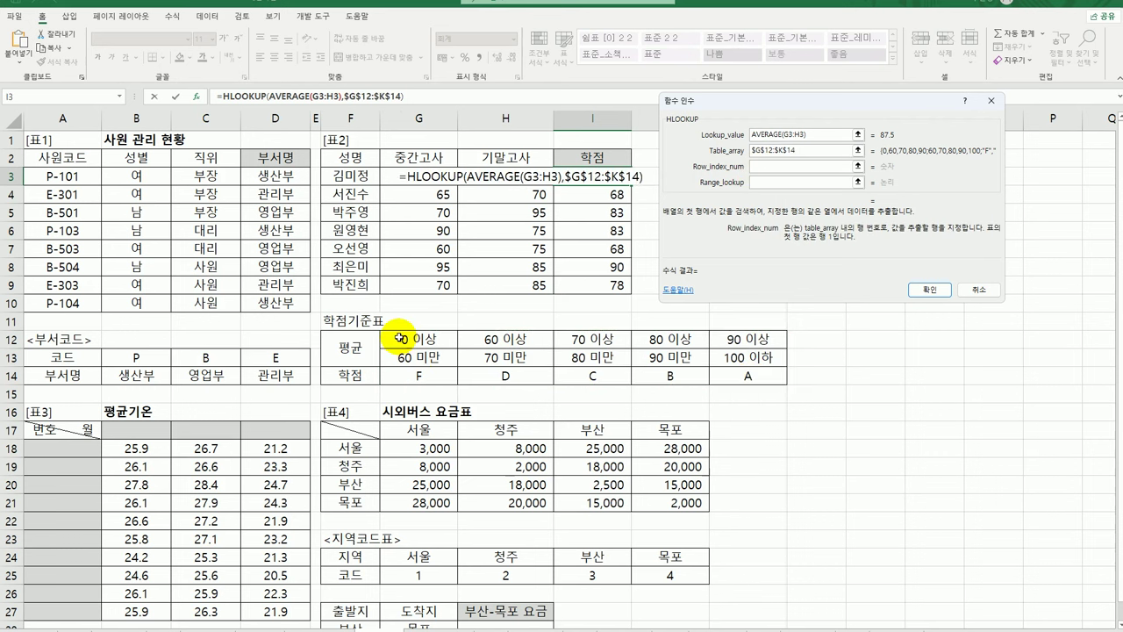
pyautogui.write('3')
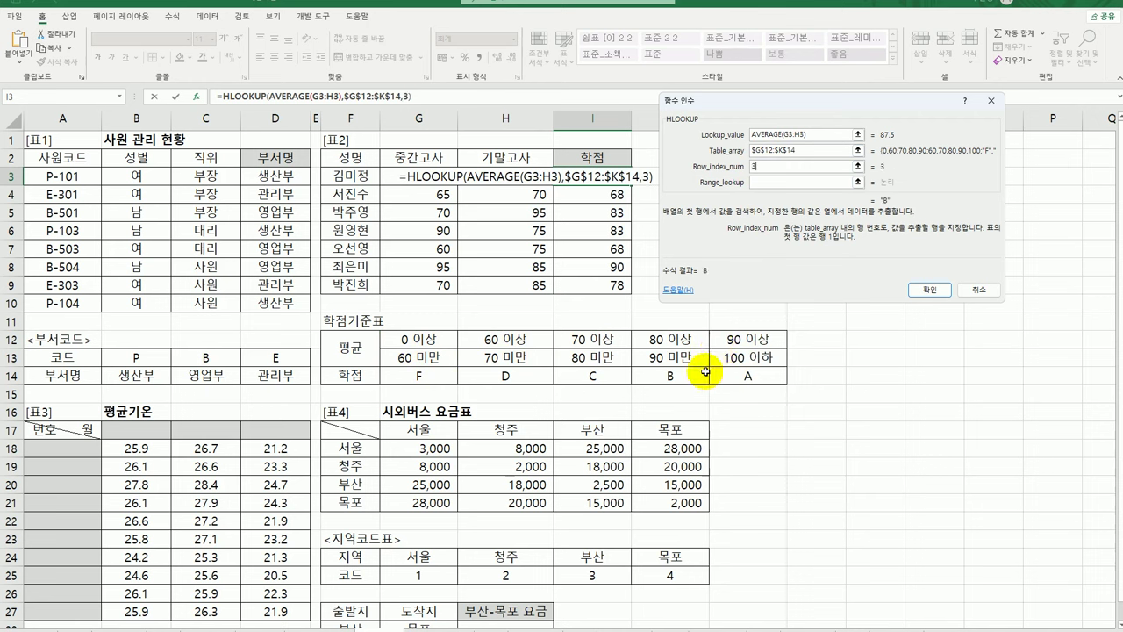
# Finish the I3 HLOOKUP with its range lookup left empty and copy the formula down through I9.
pyautogui.click(757, 182)
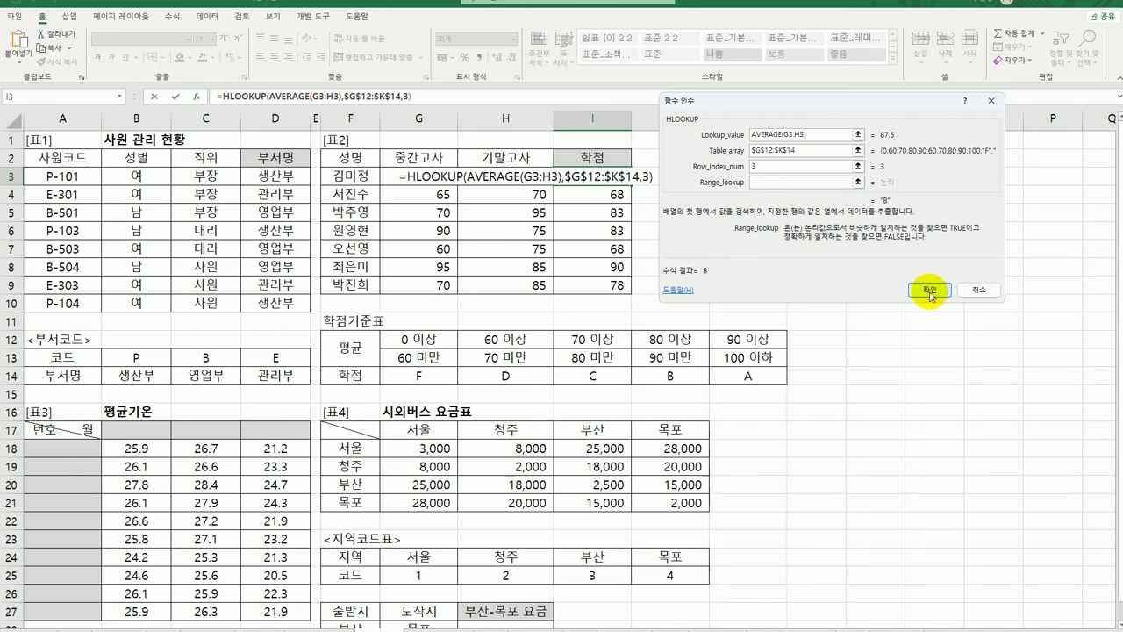
pyautogui.click(930, 295)
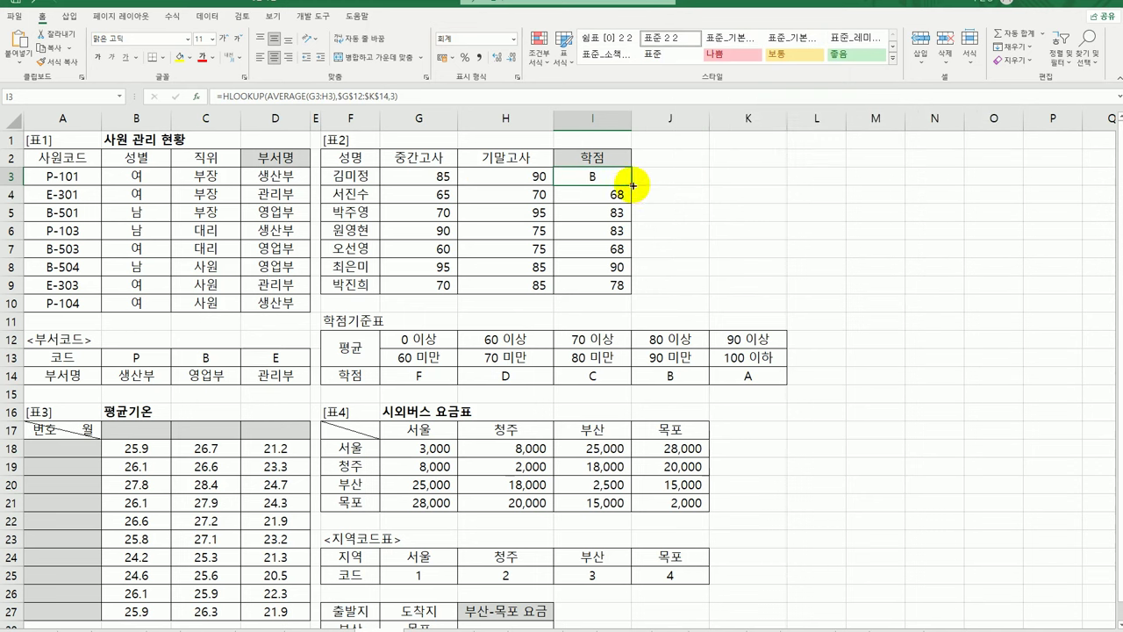
pyautogui.moveTo(633, 185); pyautogui.dragTo(644, 287)
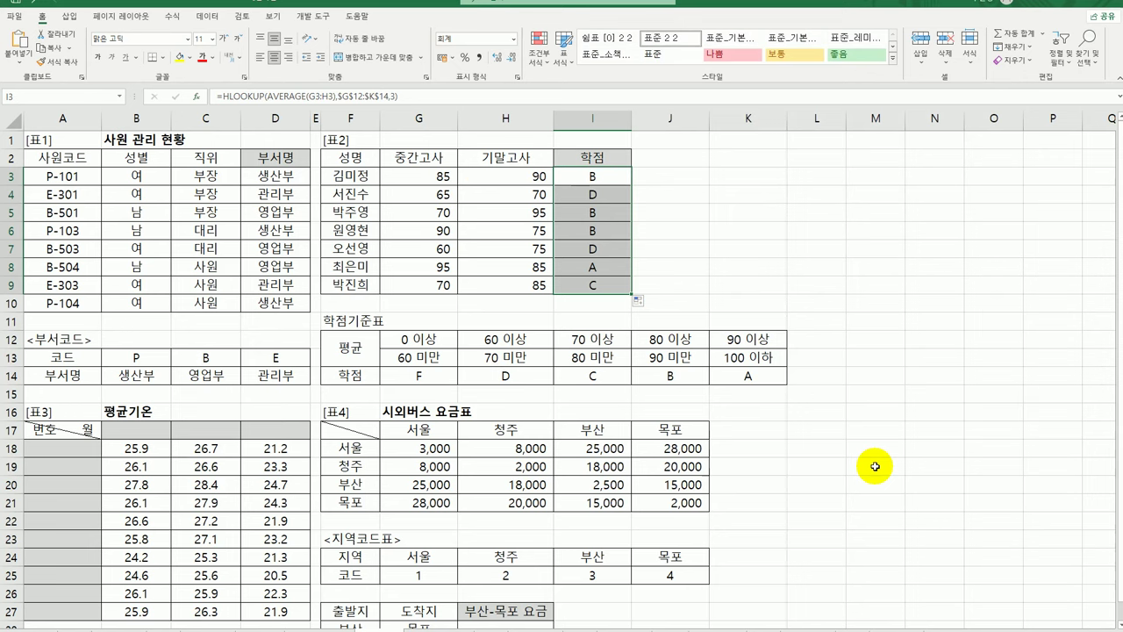
# Enter =ROW() in A18, the first cell of the 번호 column in the 평균기온 table.
pyautogui.scroll(-1, 875, 467)
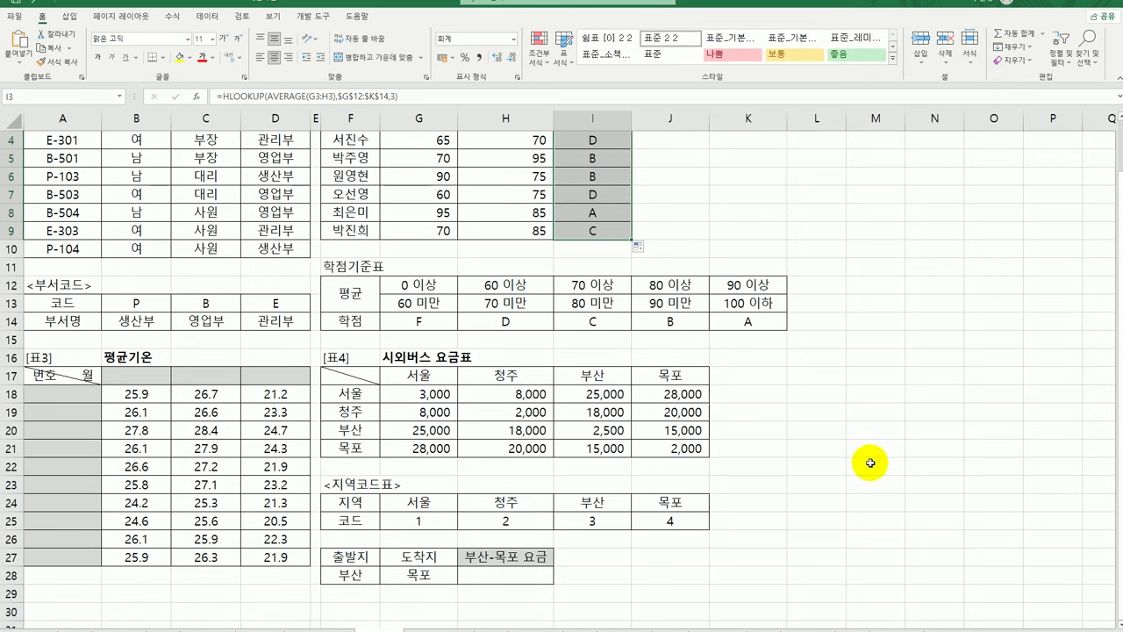
pyautogui.click(144, 374)
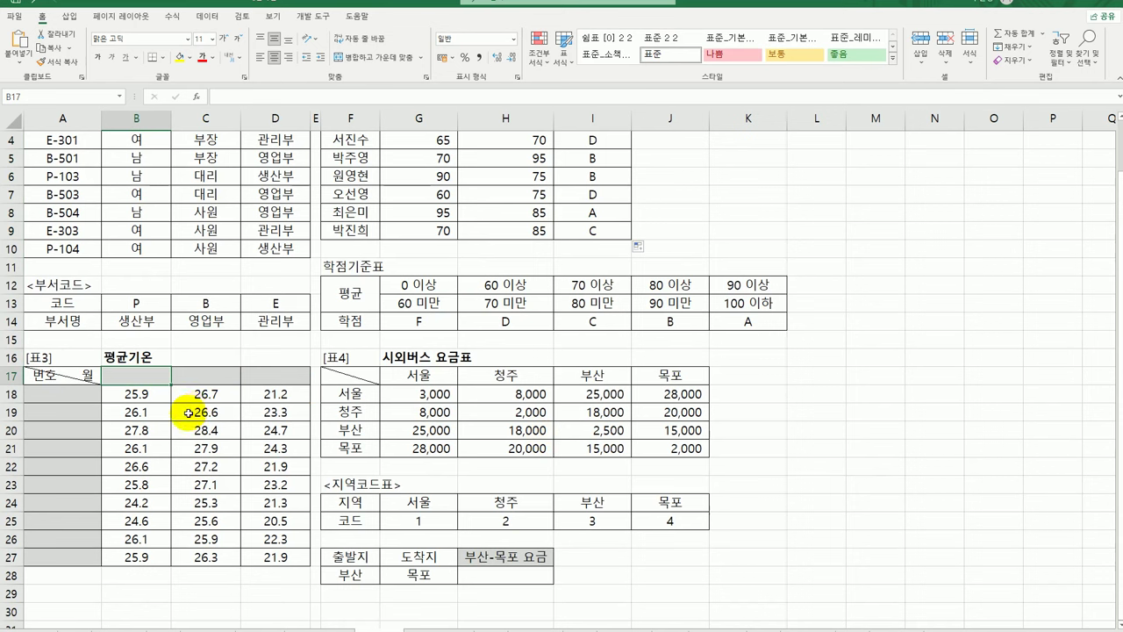
pyautogui.click(63, 397)
pyautogui.moveTo(64, 397); pyautogui.dragTo(47, 557)
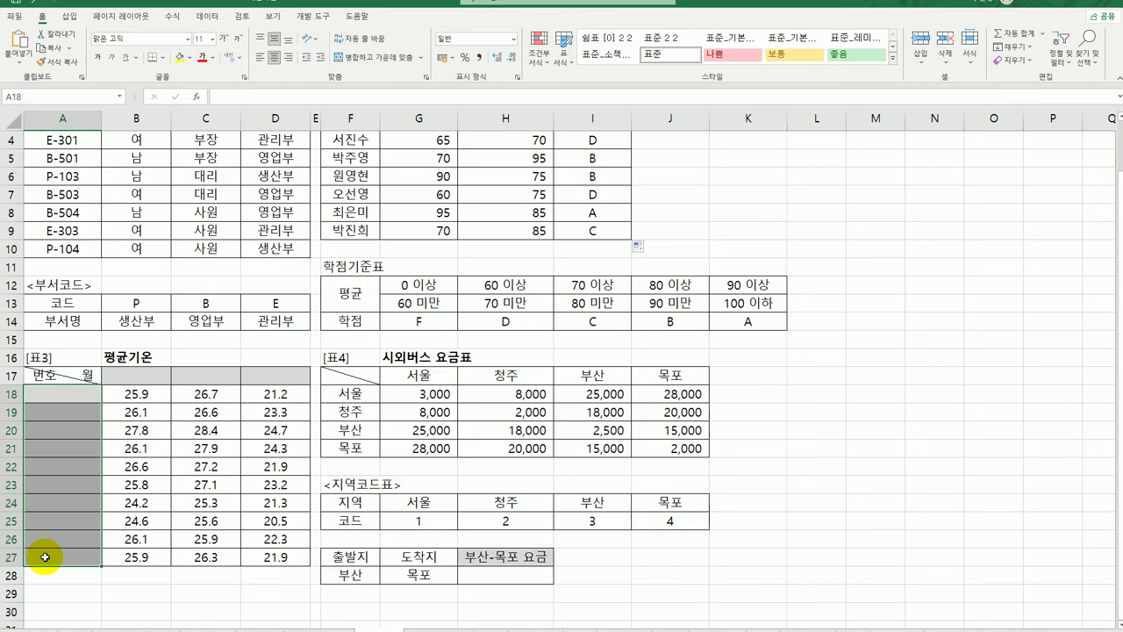
pyautogui.click(61, 395)
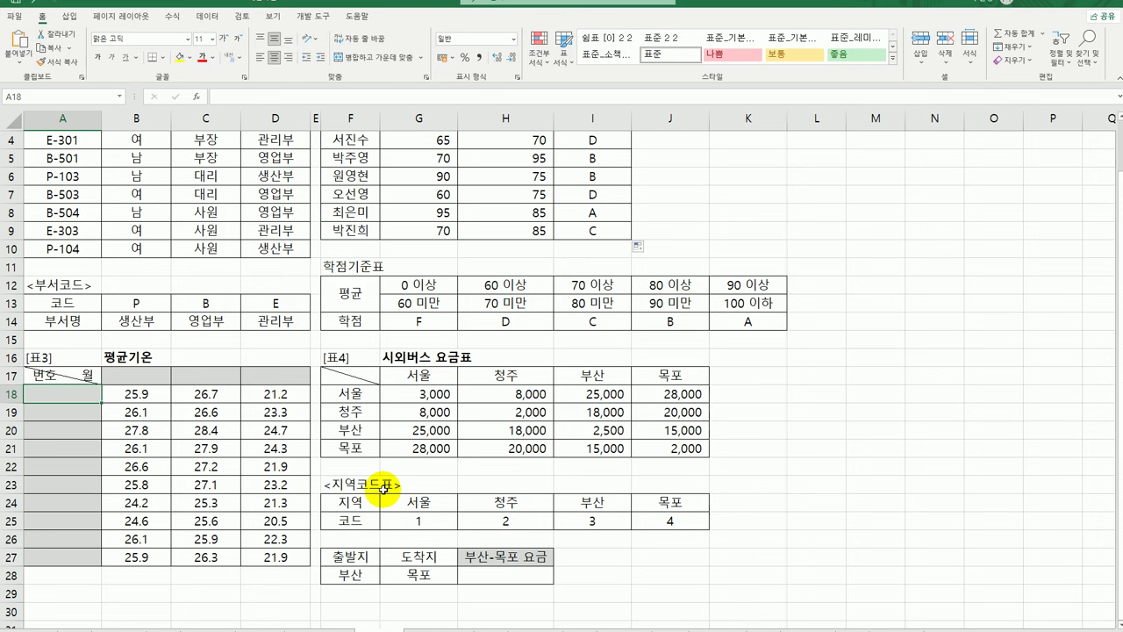
pyautogui.write('=row')
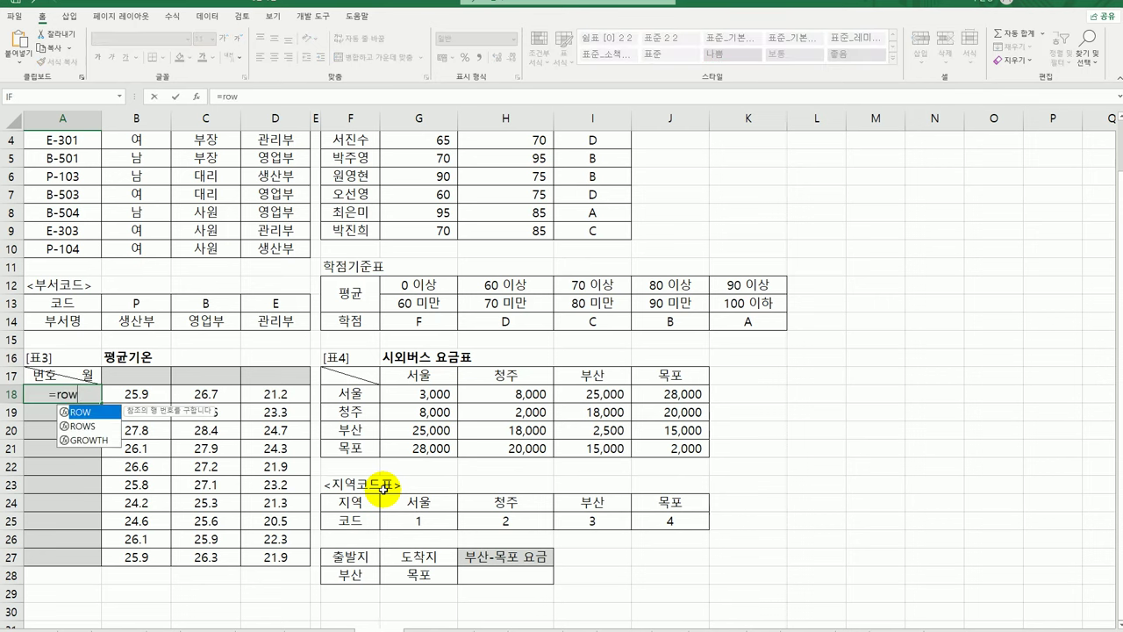
pyautogui.write('()')
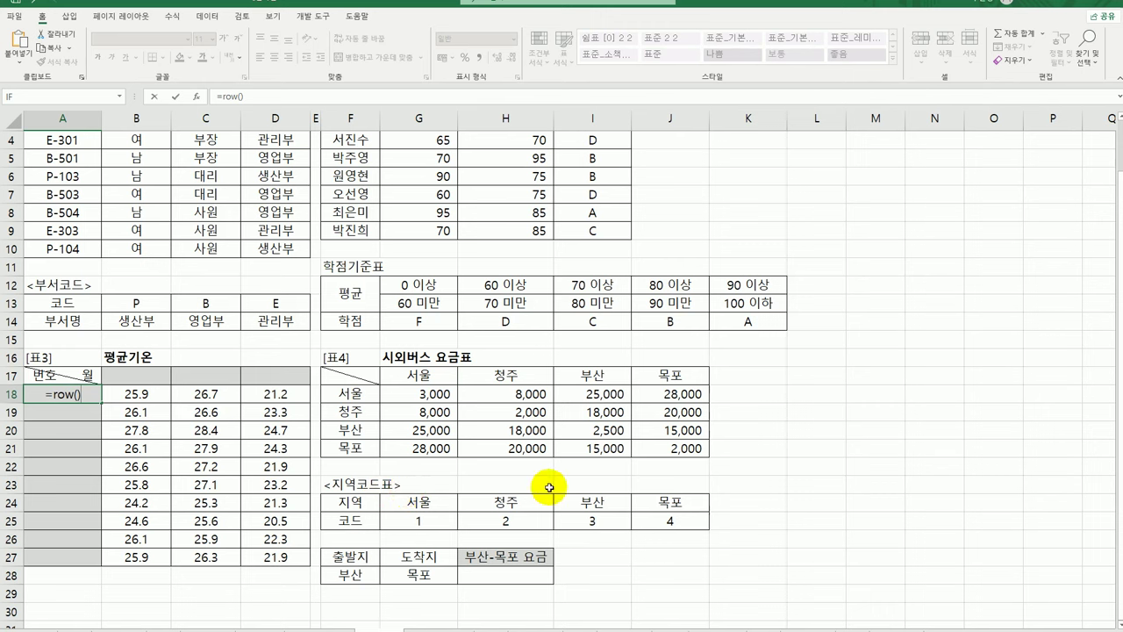
pyautogui.press('Return')
pyautogui.click(88, 393)
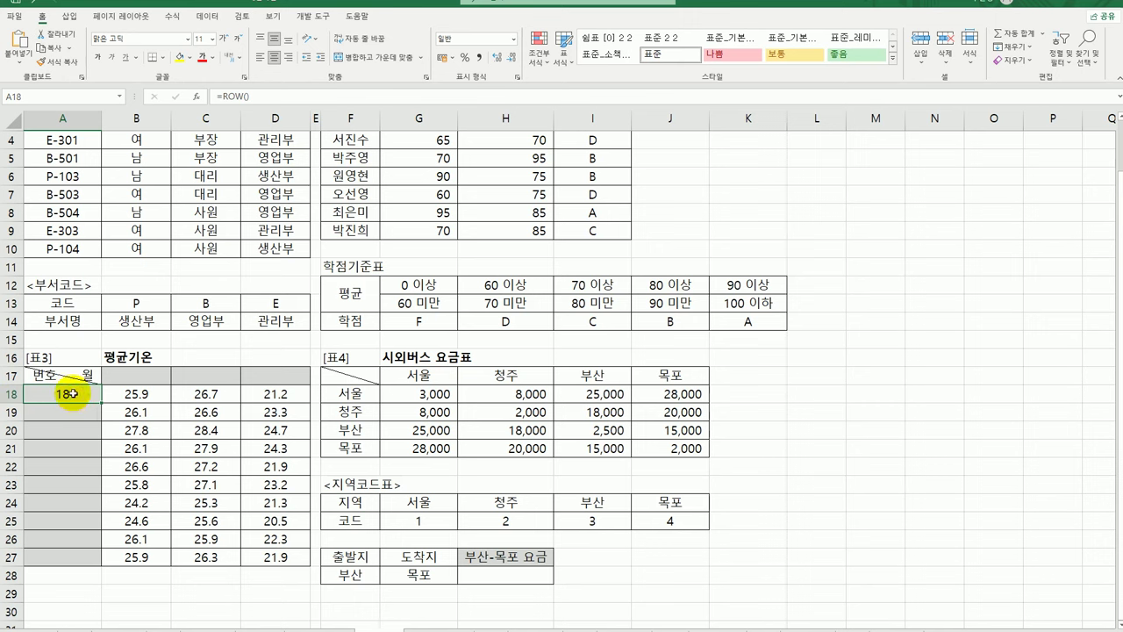
# Change the A18 formula to =ROW()-17 and copy it down through A27.
pyautogui.doubleClick(79, 392)
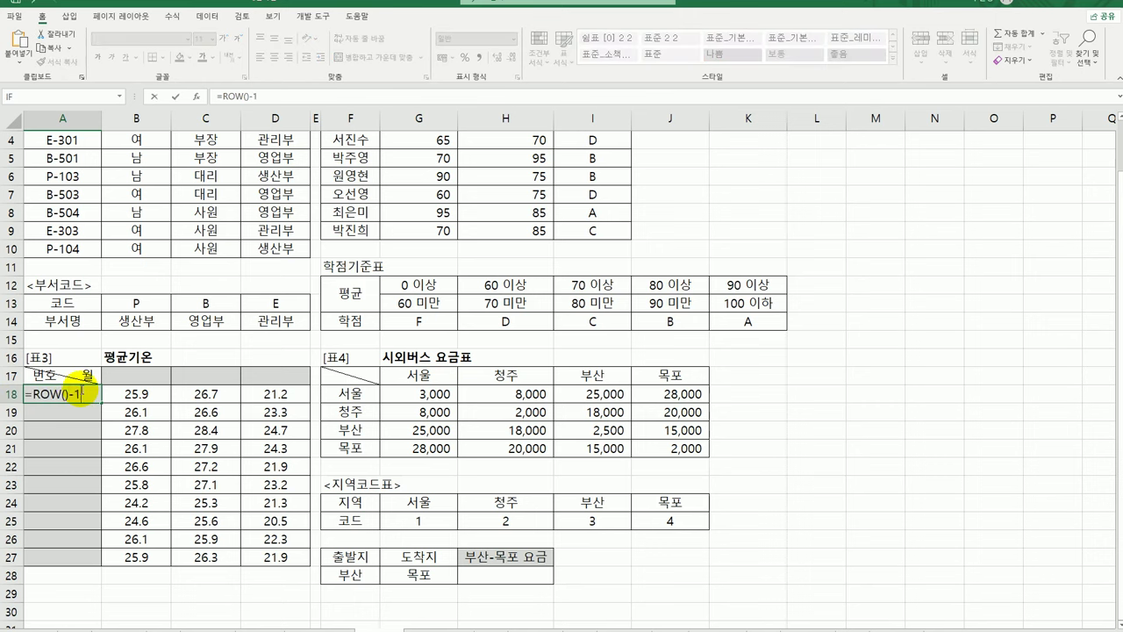
pyautogui.press('Return')
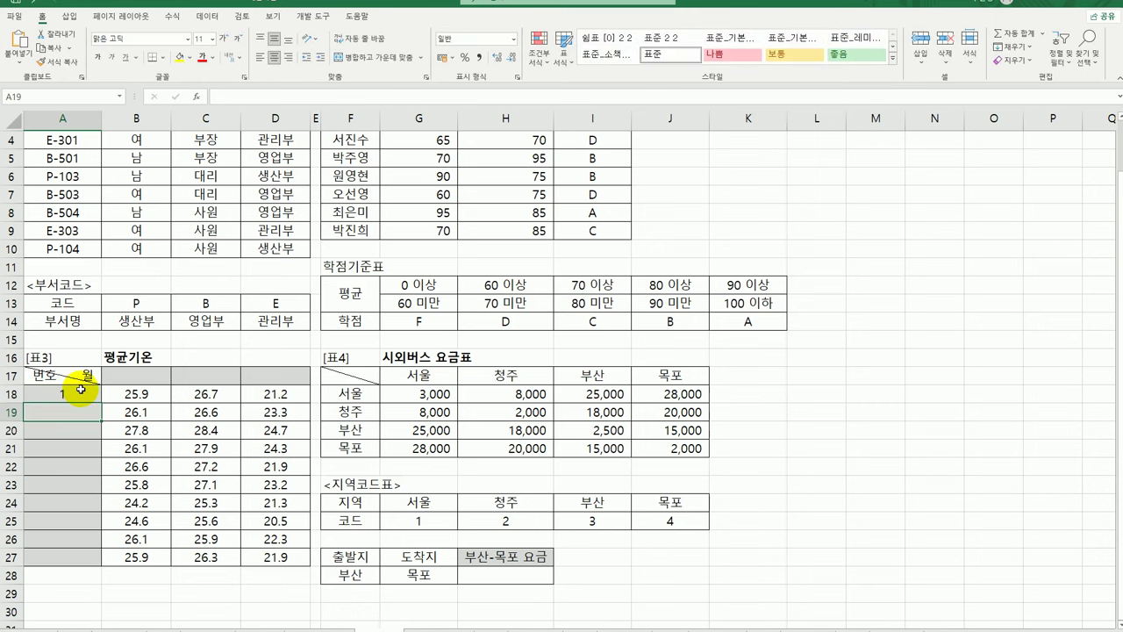
pyautogui.click(81, 392)
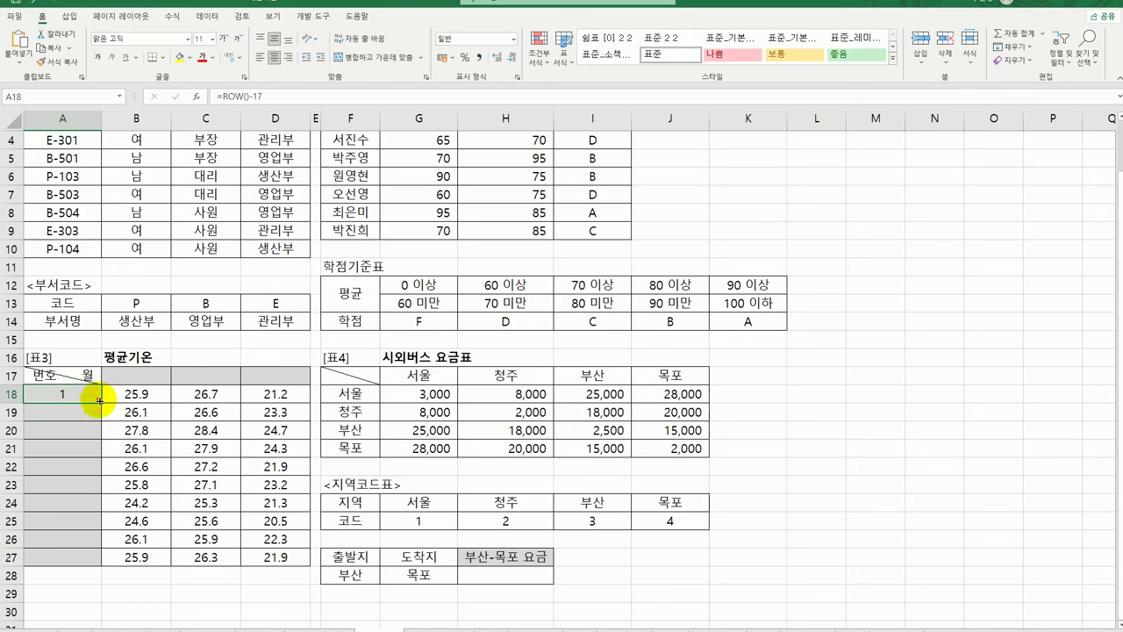
pyautogui.moveTo(100, 401); pyautogui.dragTo(90, 564)
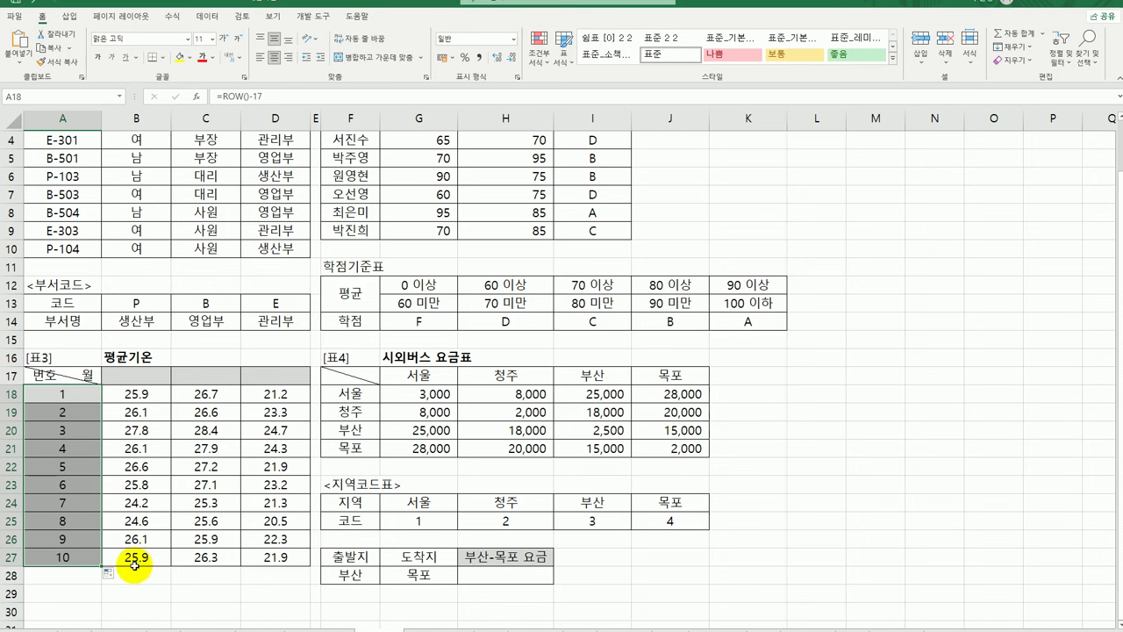
# Enter =COLUMN() in B17, the first month heading of the 평균기온 table.
pyautogui.click(156, 375)
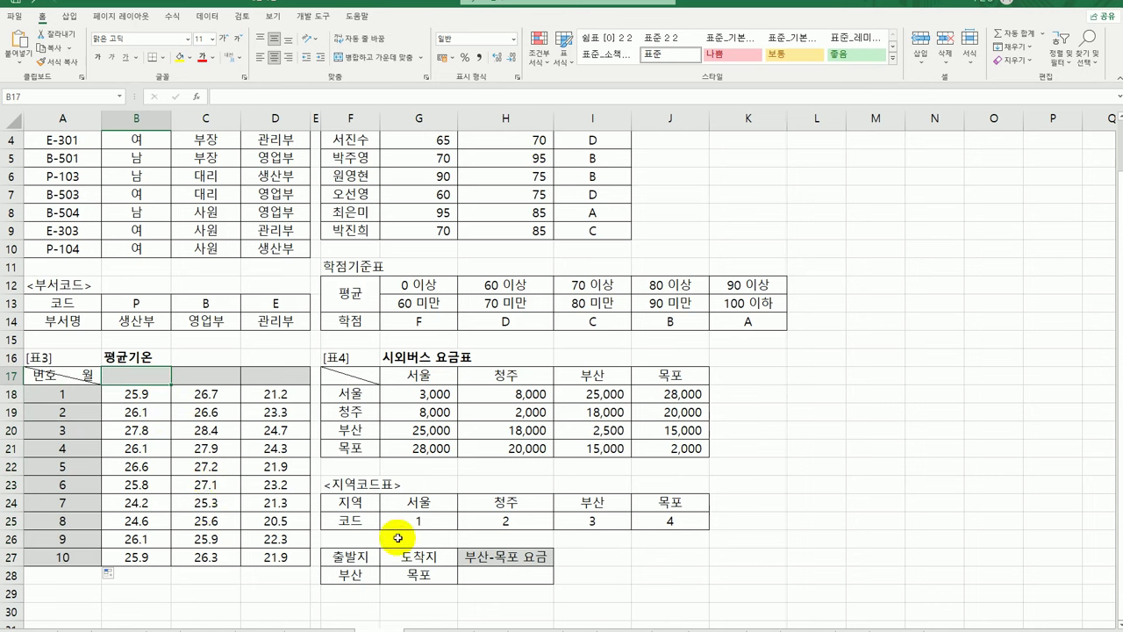
pyautogui.write('=co')
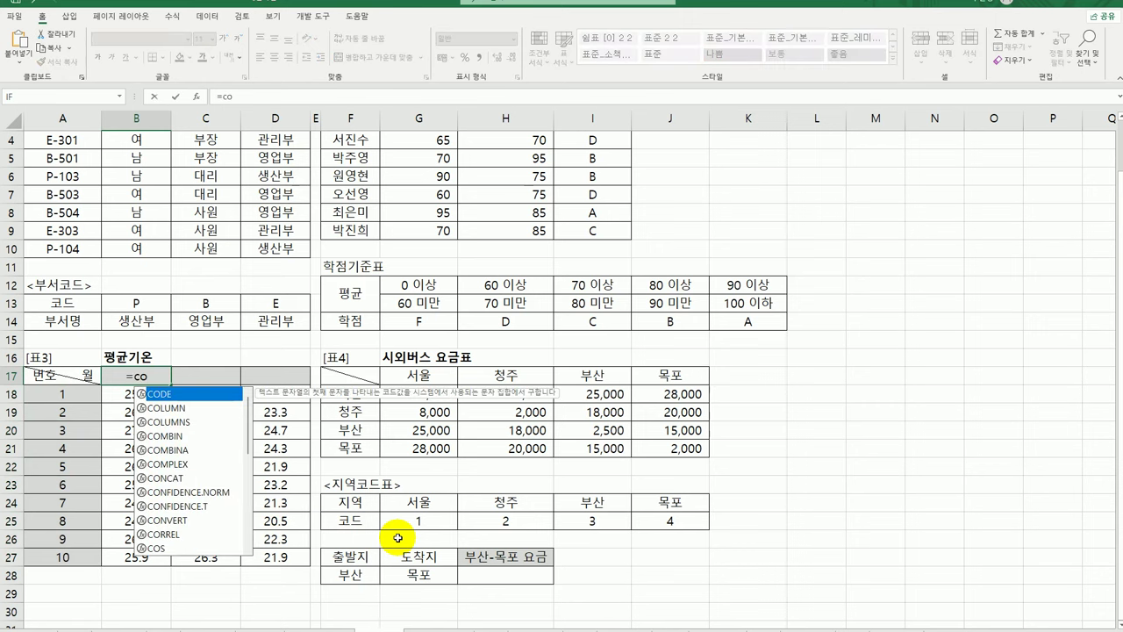
pyautogui.write('l')
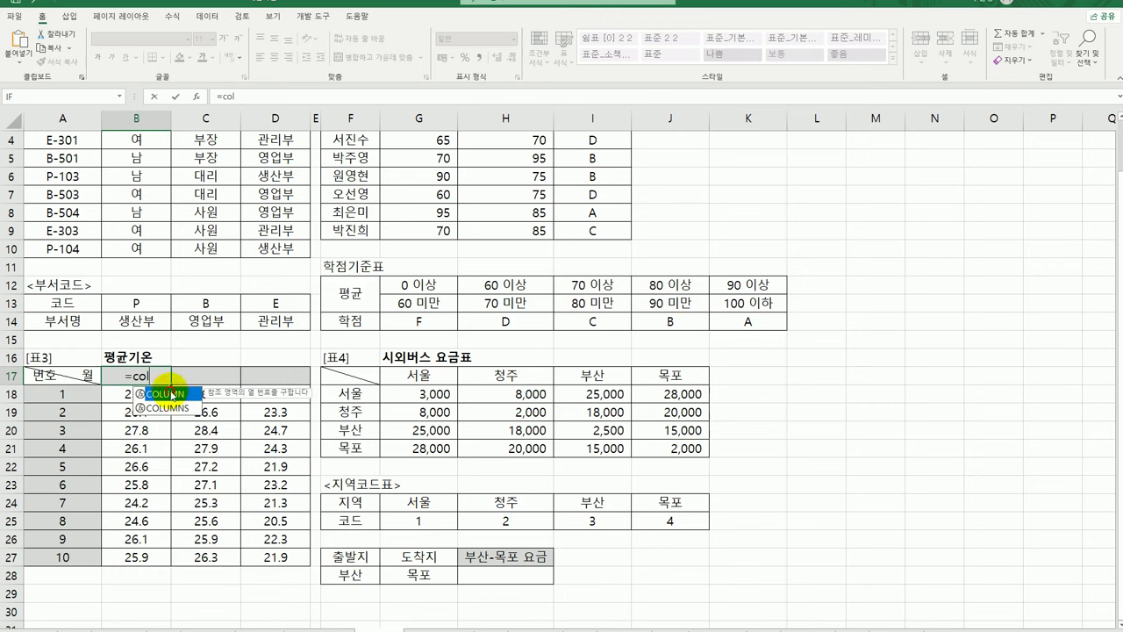
pyautogui.doubleClick(167, 394)
pyautogui.write(')')
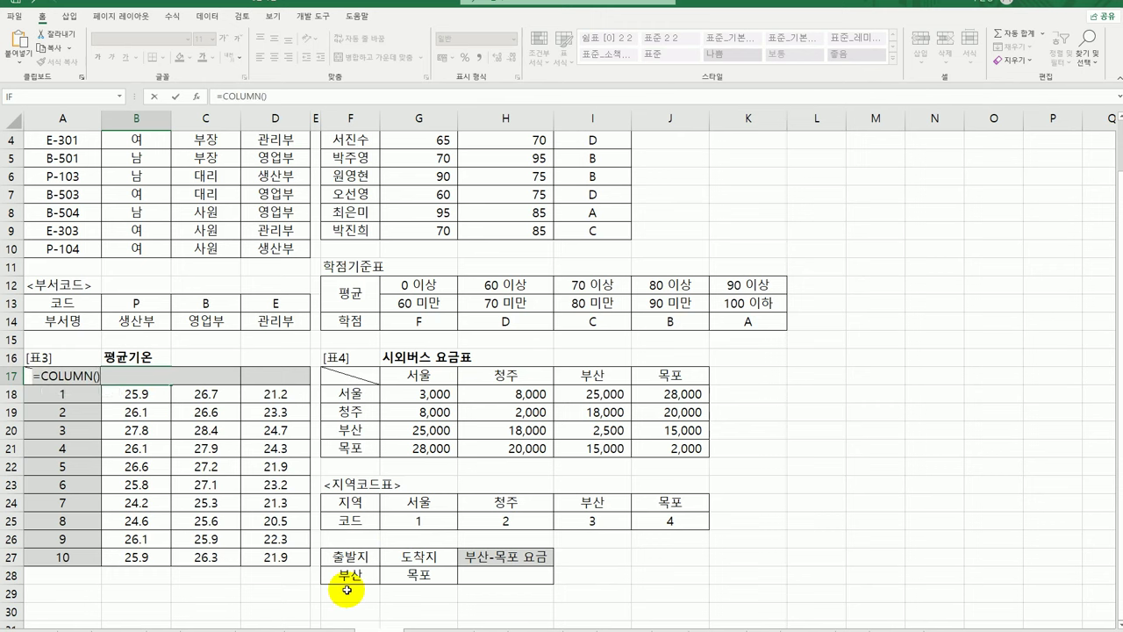
pyautogui.press('Return')
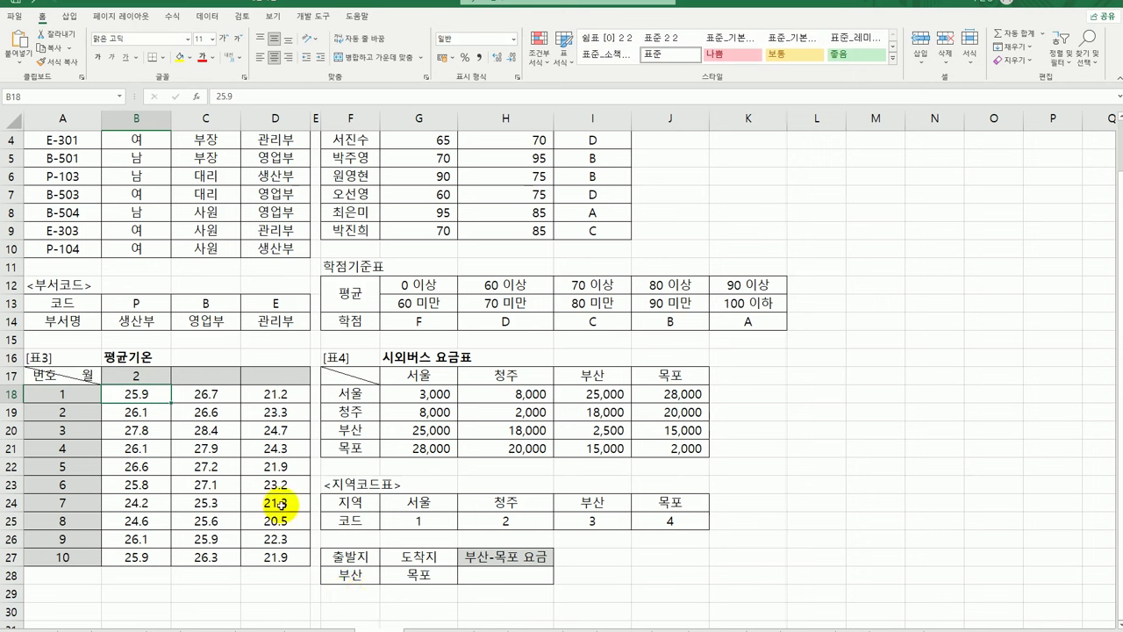
pyautogui.click(143, 376)
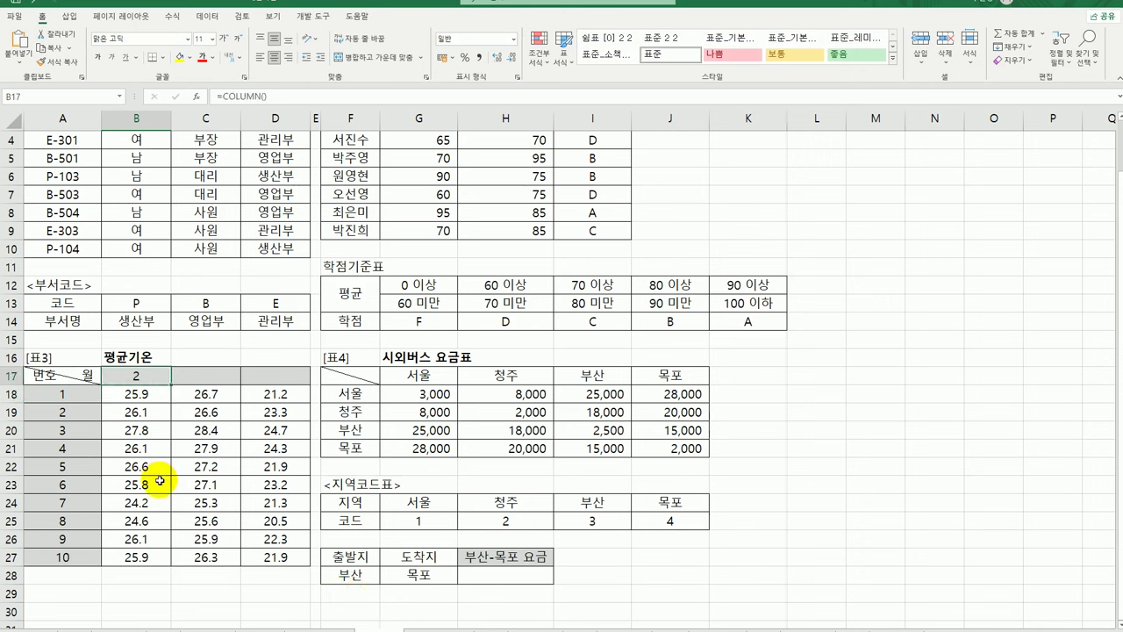
# Extend the B17 formula to =COLUMN()+5&"월" and copy it across through D17.
pyautogui.doubleClick(138, 375)
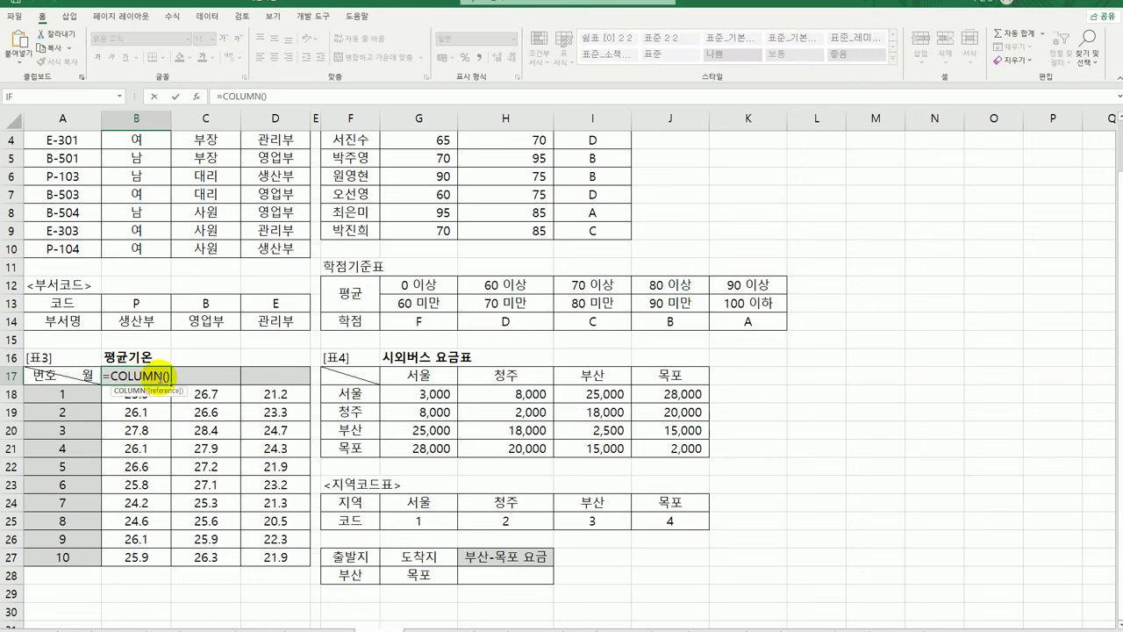
pyautogui.write('+')
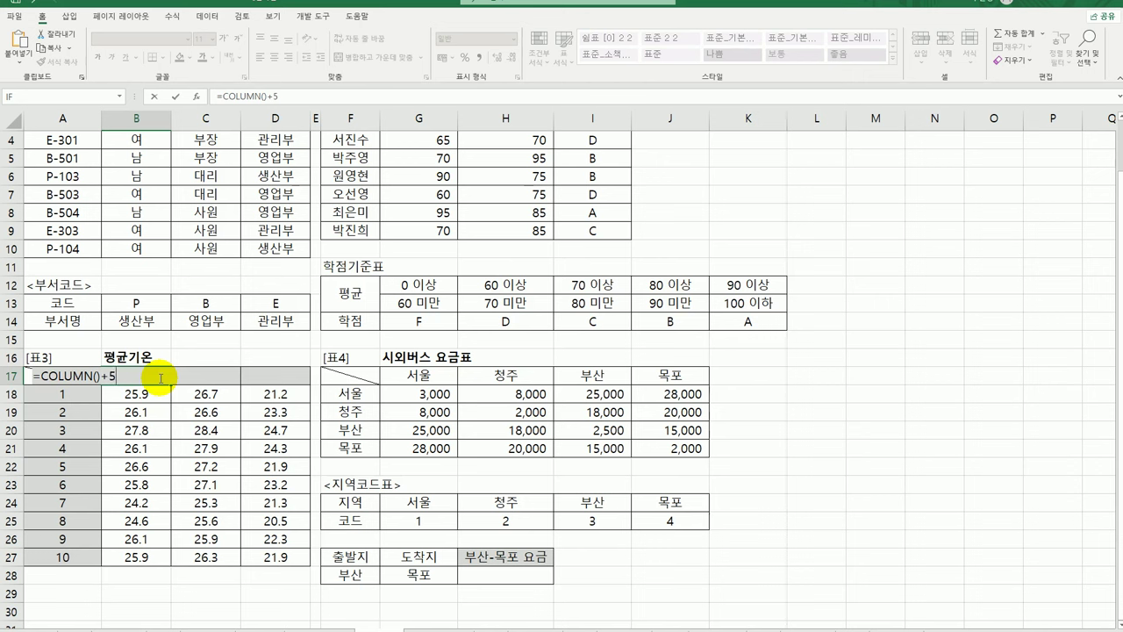
pyautogui.write('5&"우')
pyautogui.write('"')
pyautogui.press('Return')
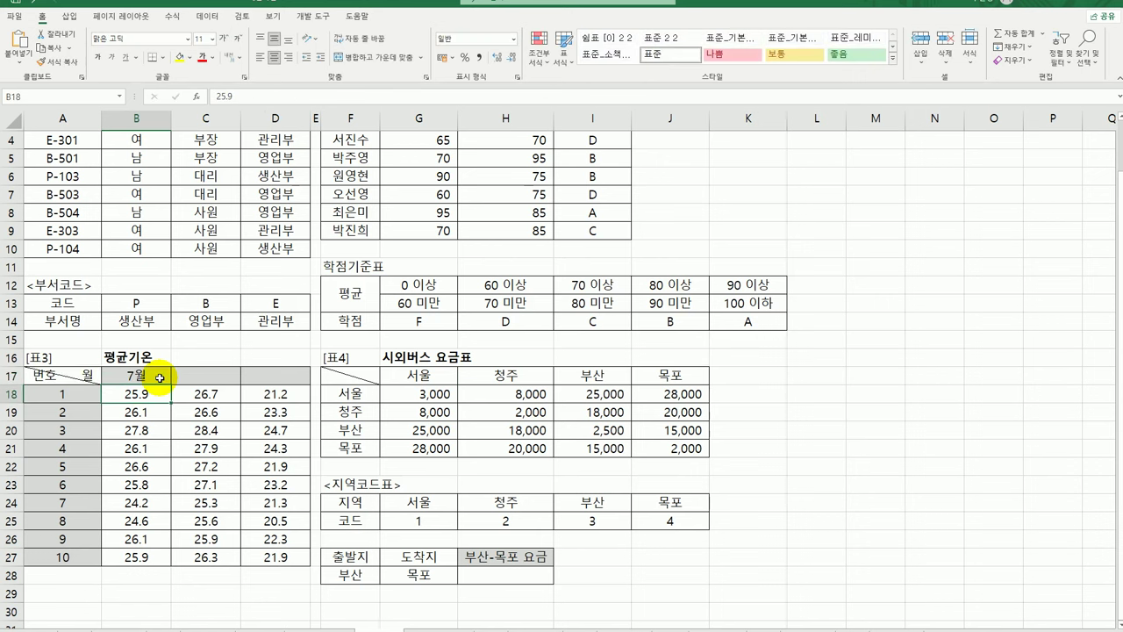
pyautogui.click(159, 378)
pyautogui.moveTo(172, 385); pyautogui.dragTo(290, 387)
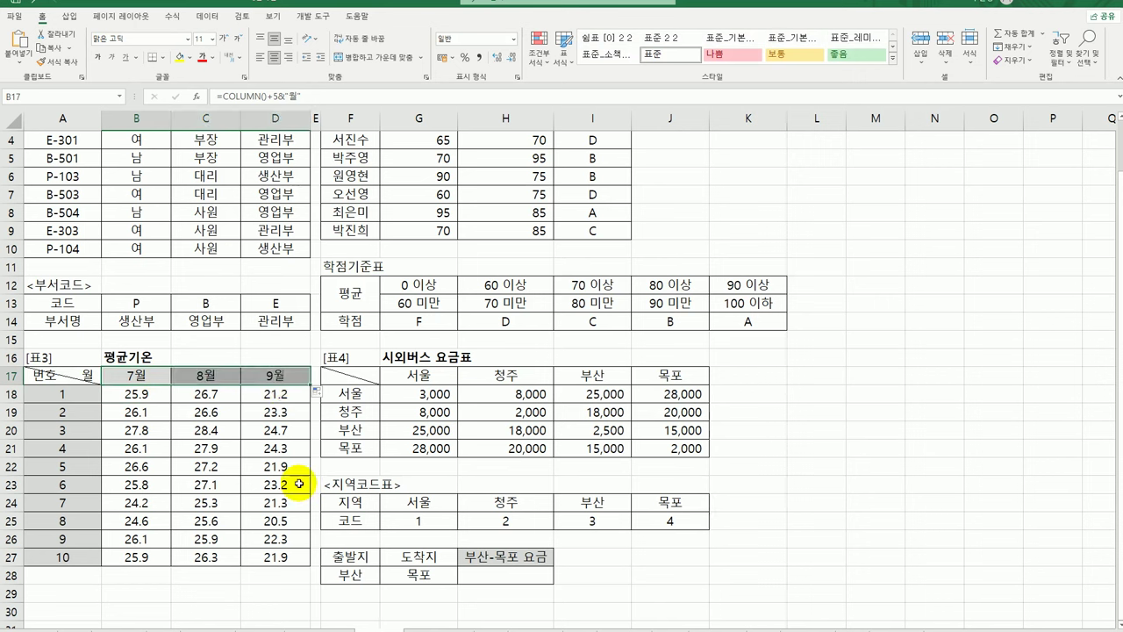
pyautogui.click(271, 376)
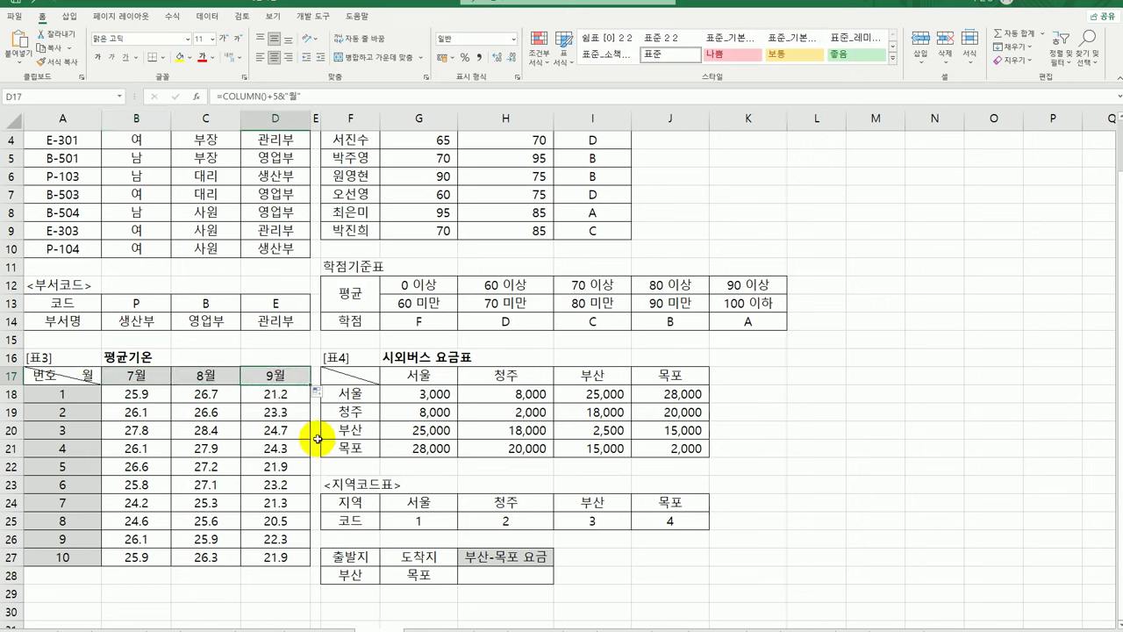
# Examine the 시외버스 요금표 fare range G18:J21 and the cell where the 부산 row meets the 목포 column.
pyautogui.click(514, 575)
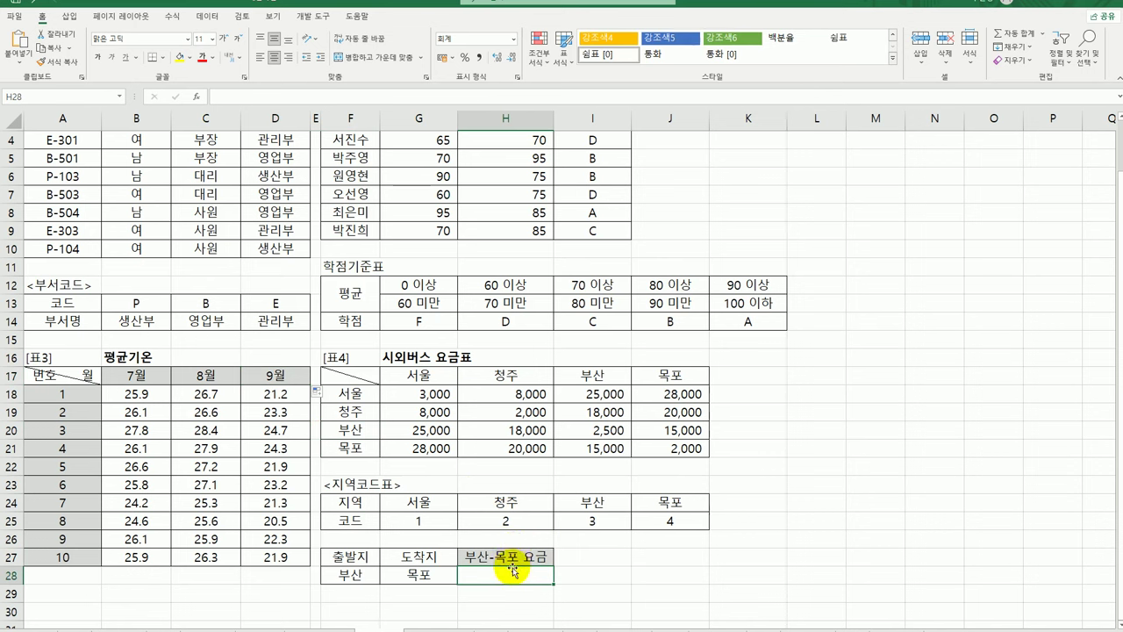
pyautogui.click(422, 396)
pyautogui.moveTo(422, 396); pyautogui.dragTo(661, 443)
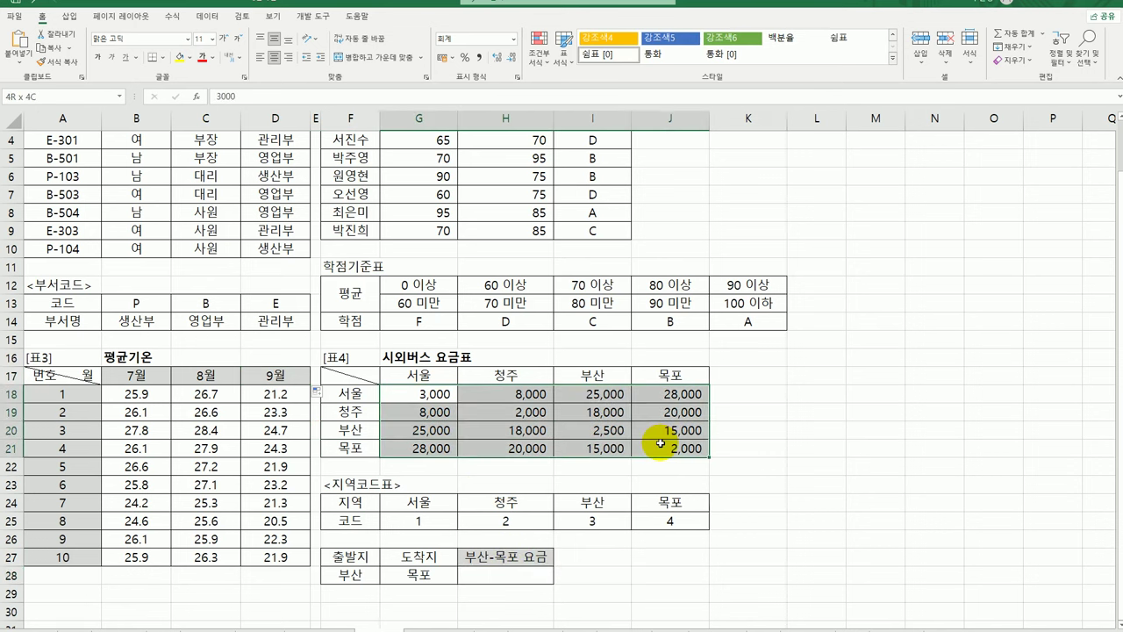
pyautogui.click(505, 569)
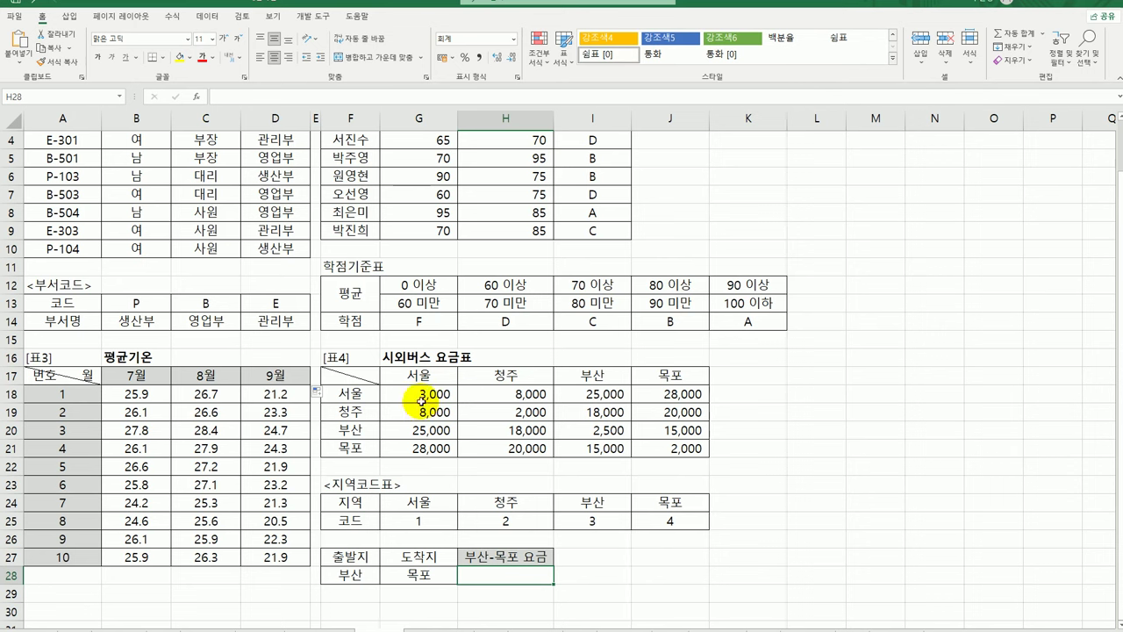
pyautogui.moveTo(420, 393); pyautogui.dragTo(683, 451)
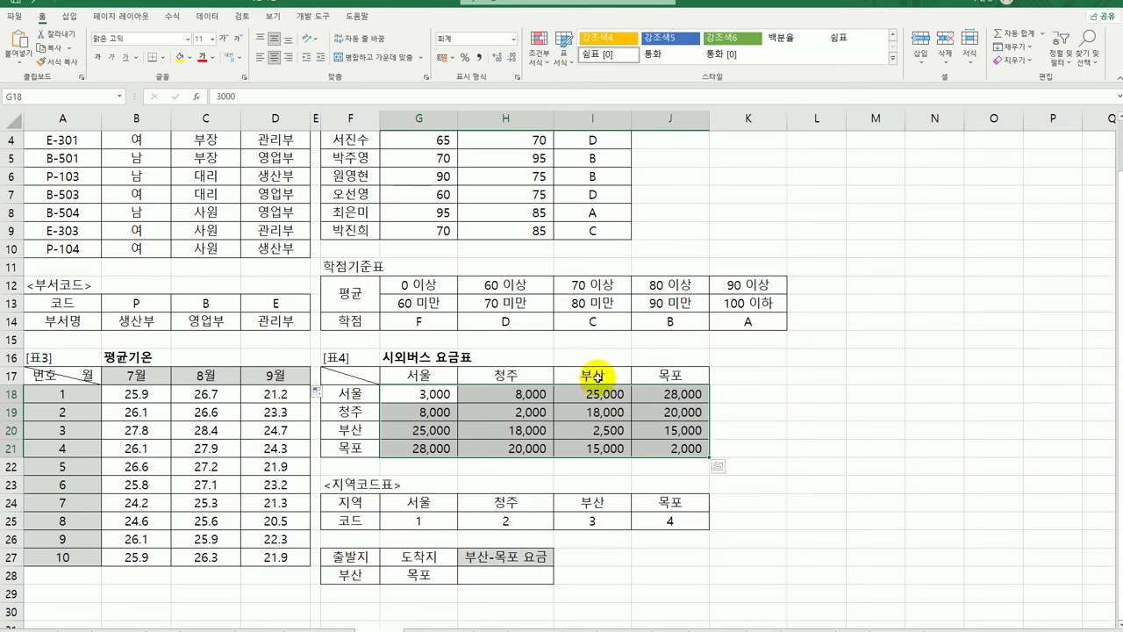
pyautogui.click(669, 430)
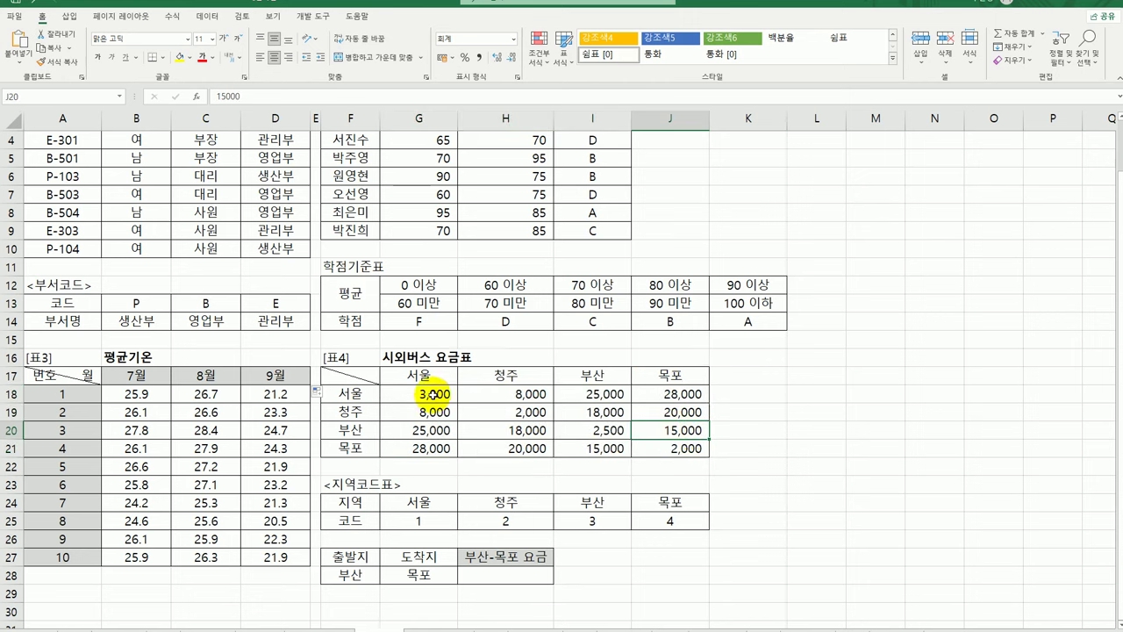
pyautogui.moveTo(430, 394); pyautogui.dragTo(690, 448)
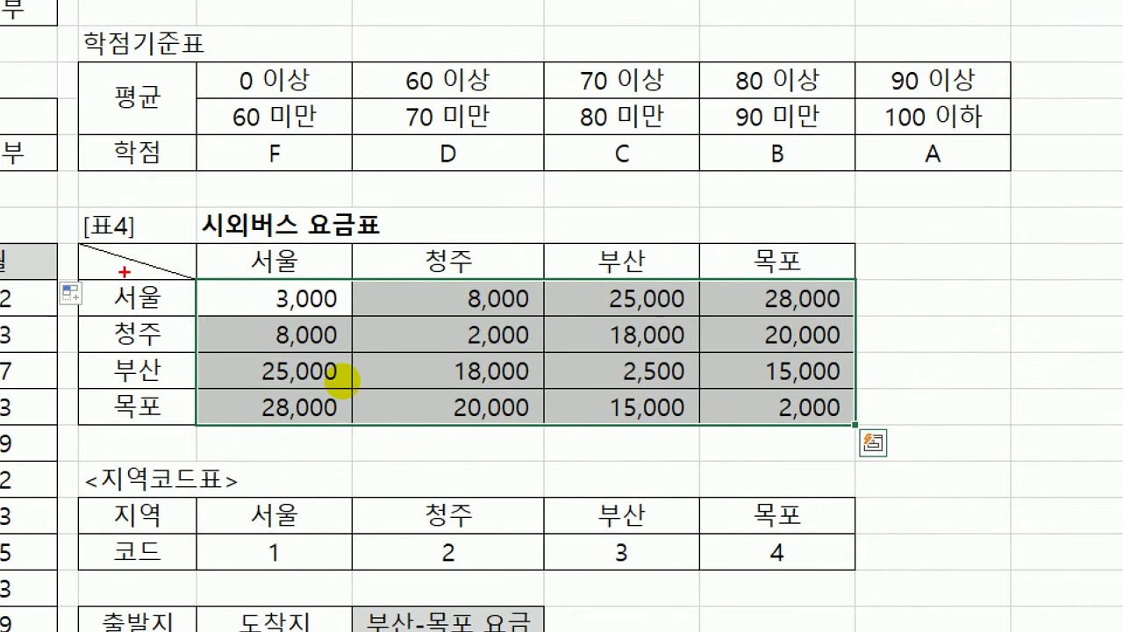
pyautogui.moveTo(145, 257)
pyautogui.mouseDown()
pyautogui.moveTo(147, 406)
pyautogui.moveTo(540, 452)
pyautogui.moveTo(942, 429)
pyautogui.moveTo(921, 248)
pyautogui.moveTo(321, 248)
pyautogui.moveTo(156, 260)
pyautogui.mouseUp()
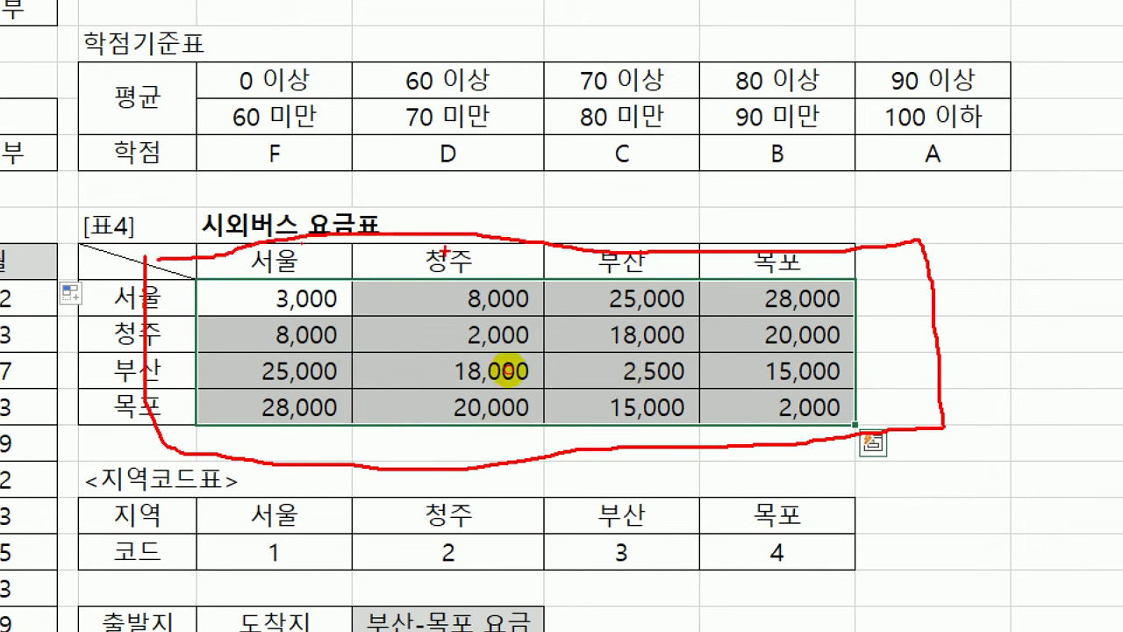
pyautogui.moveTo(630, 246); pyautogui.dragTo(630, 451)
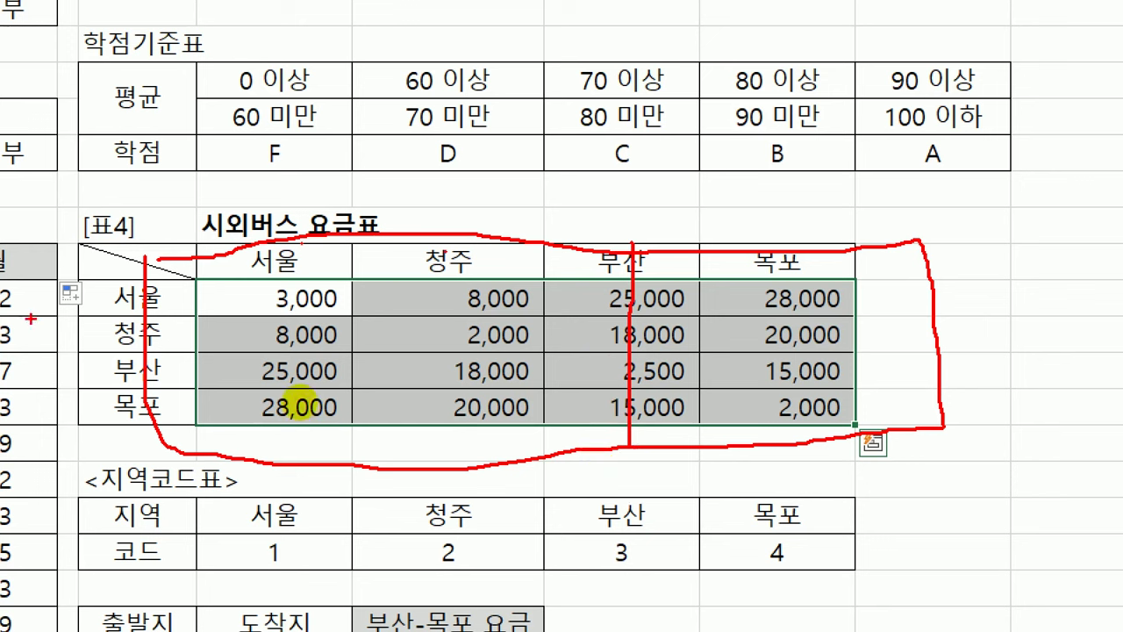
pyautogui.click(161, 307)
pyautogui.click(163, 338)
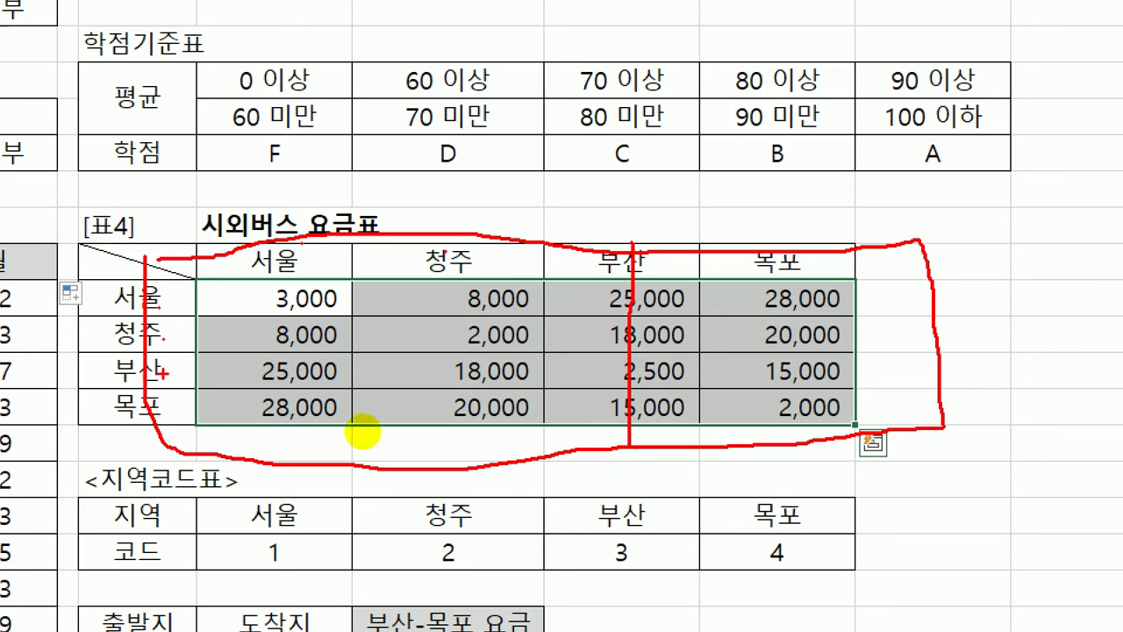
pyautogui.click(171, 423)
pyautogui.moveTo(182, 414); pyautogui.dragTo(628, 399)
pyautogui.moveTo(698, 391); pyautogui.dragTo(876, 400)
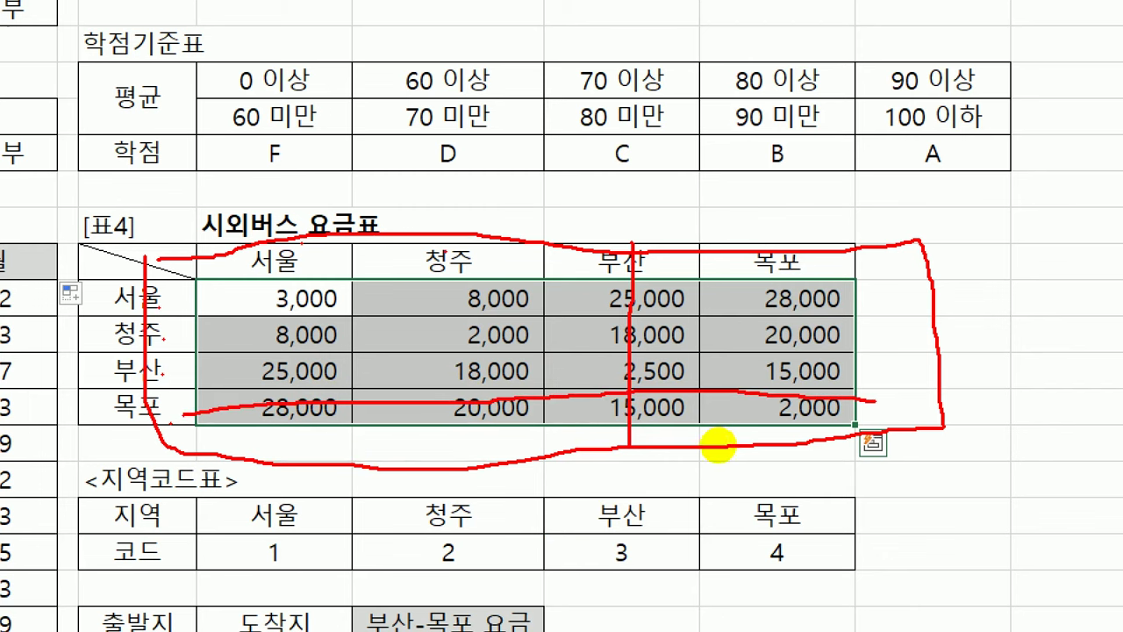
pyautogui.moveTo(706, 440); pyautogui.dragTo(632, 445)
pyautogui.moveTo(645, 391); pyautogui.dragTo(606, 437)
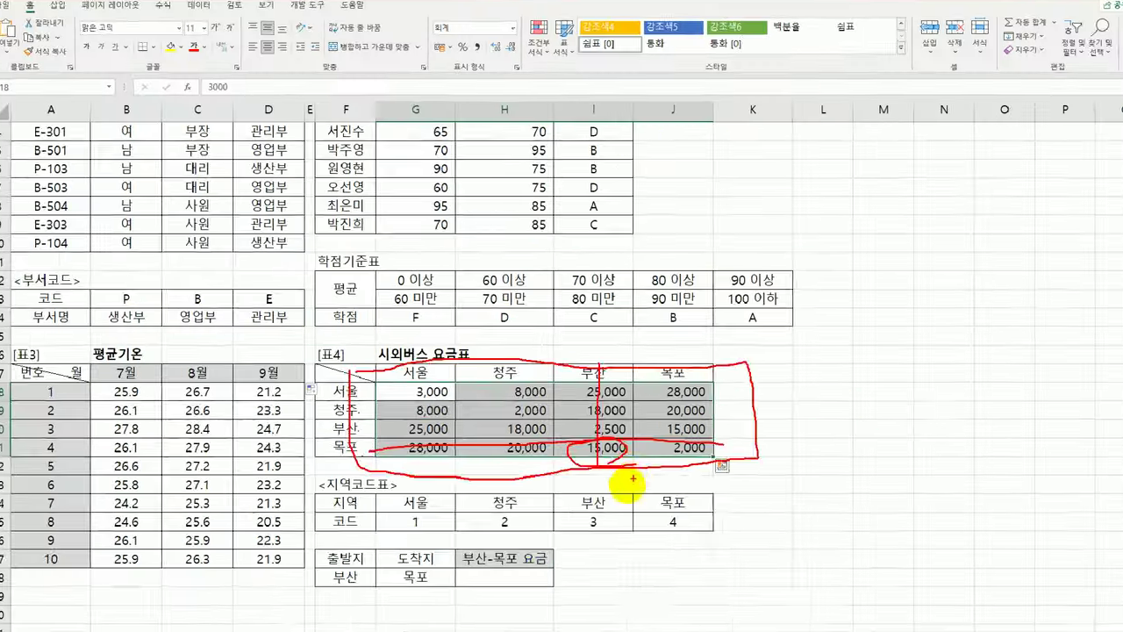
pyautogui.press('Escape')
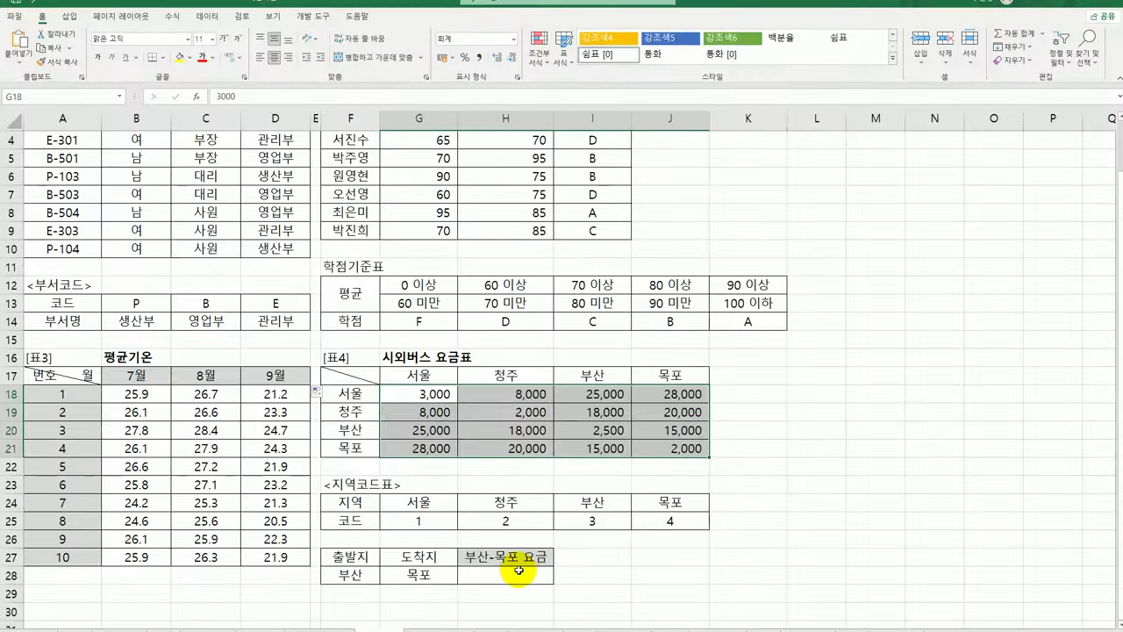
# Start an HLOOKUP formula in H28 with F28 as the lookup value and the 지역코드표 range G24:J25 as the table.
pyautogui.click(514, 572)
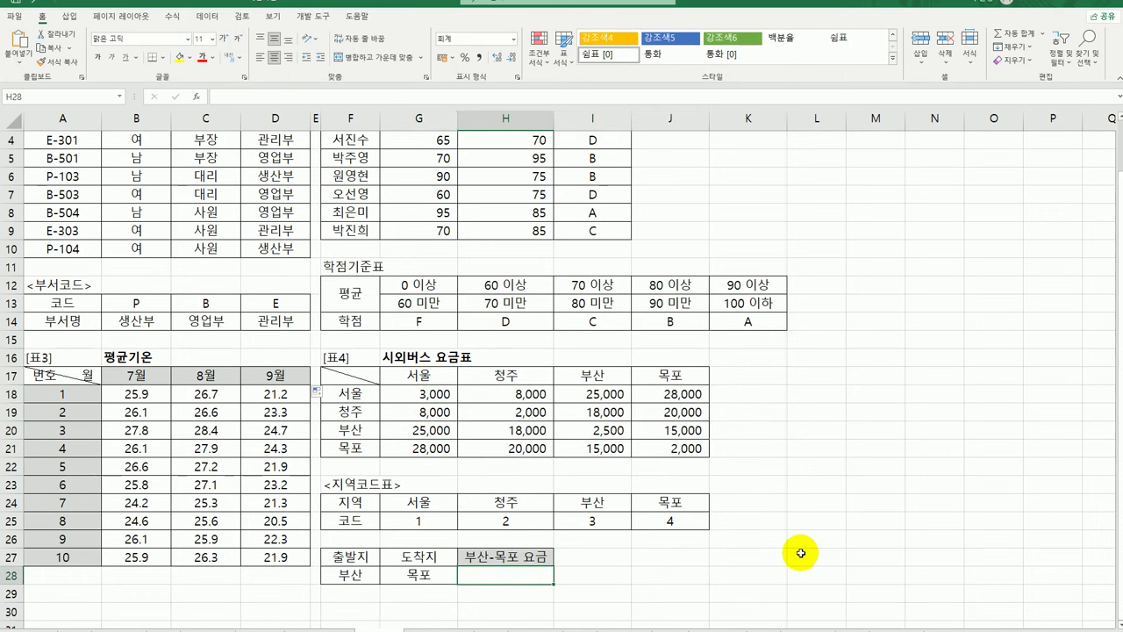
pyautogui.write('=')
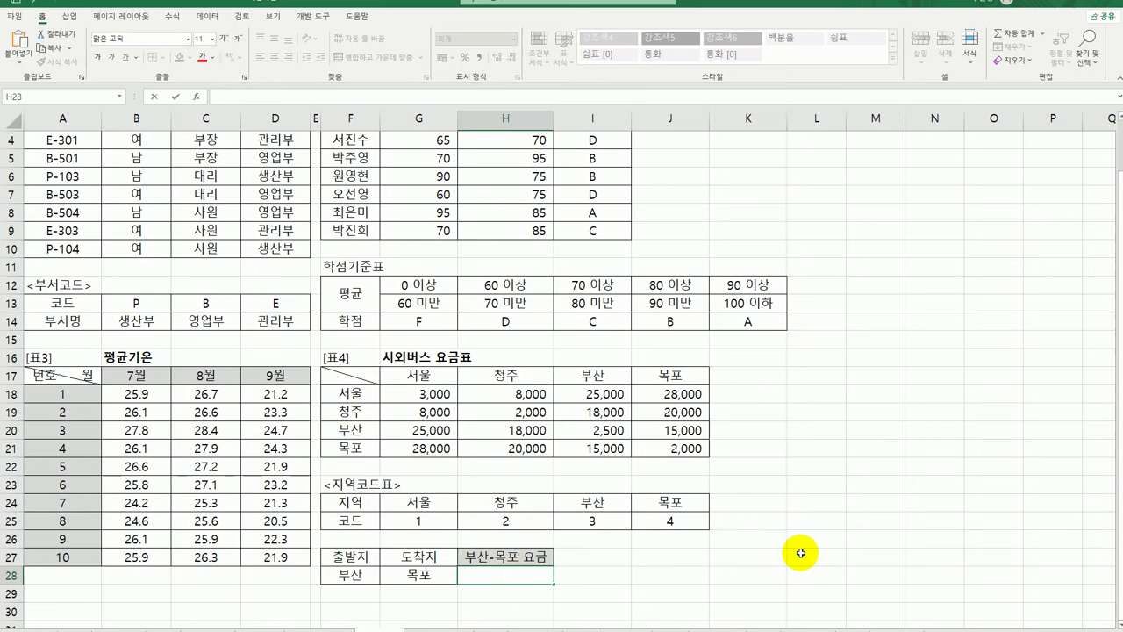
pyautogui.write('=hl')
pyautogui.press('Tab')
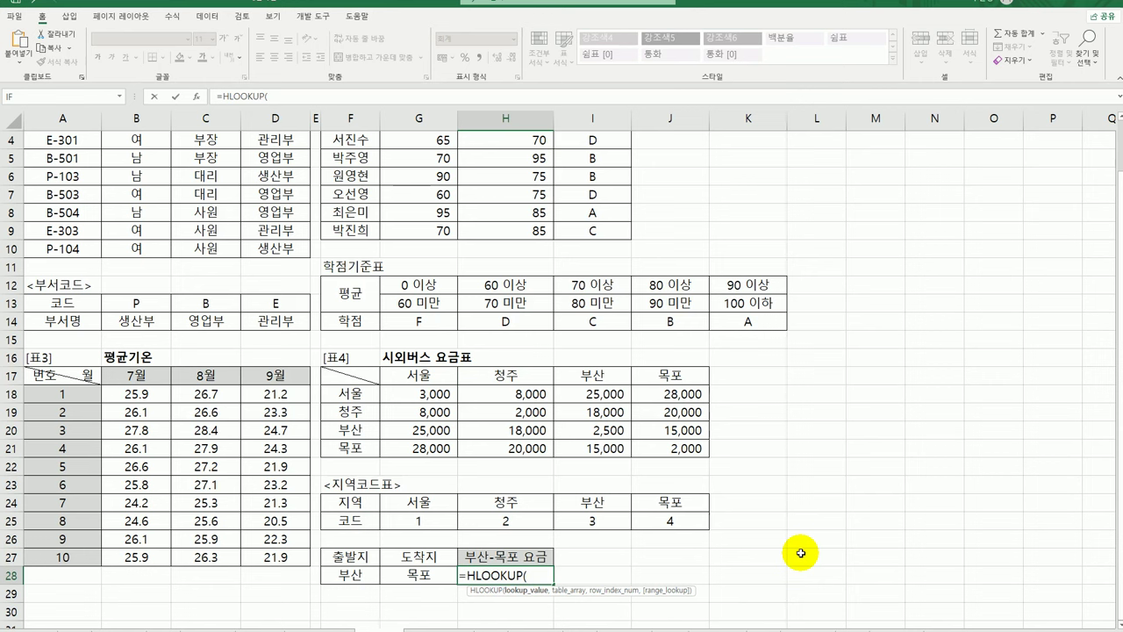
pyautogui.click(373, 572)
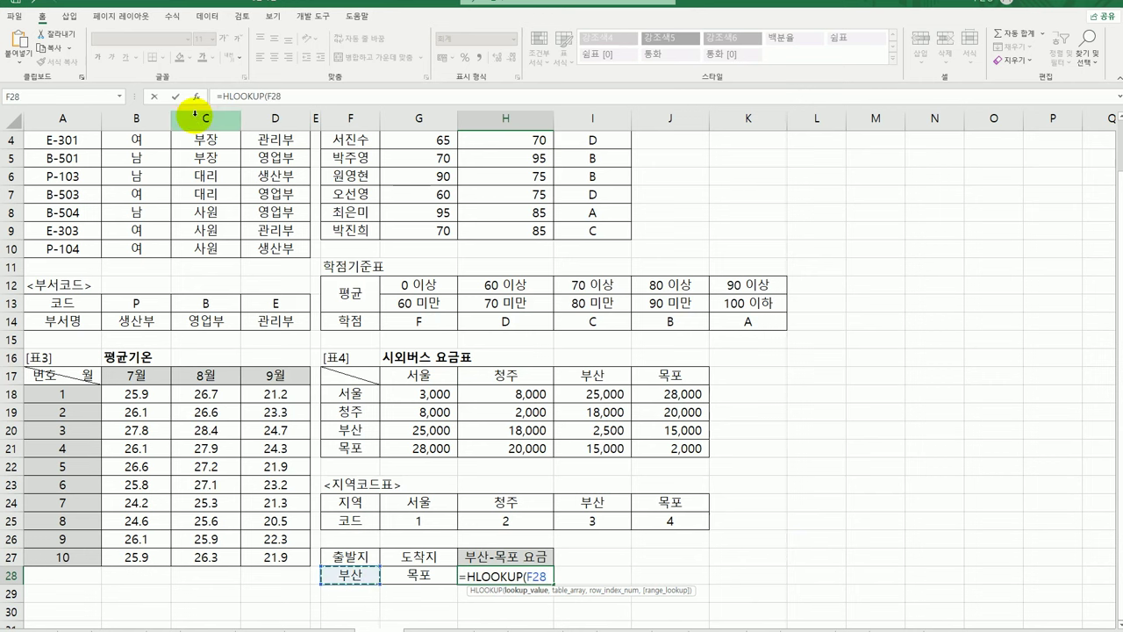
pyautogui.hotkey('ctrl', 'a')
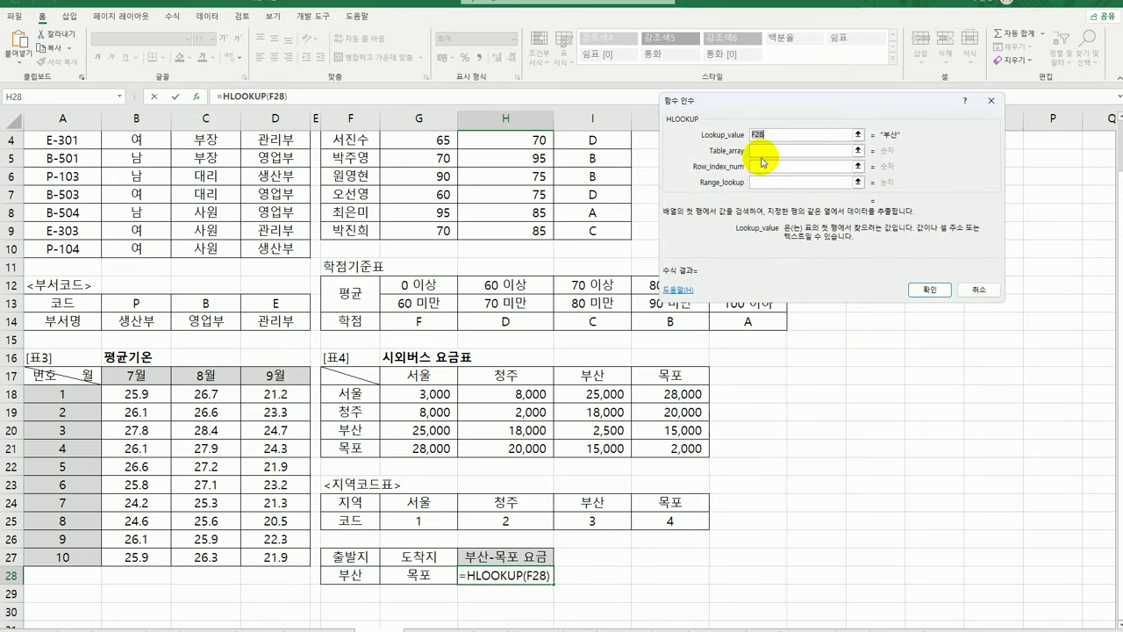
pyautogui.click(769, 151)
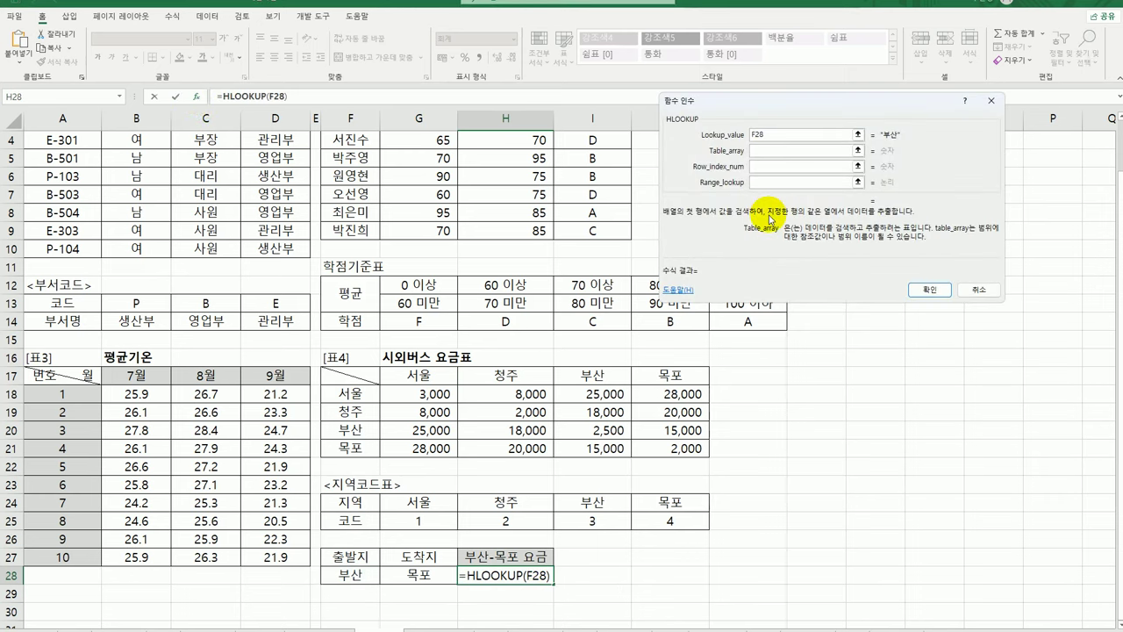
pyautogui.moveTo(403, 502); pyautogui.dragTo(646, 522)
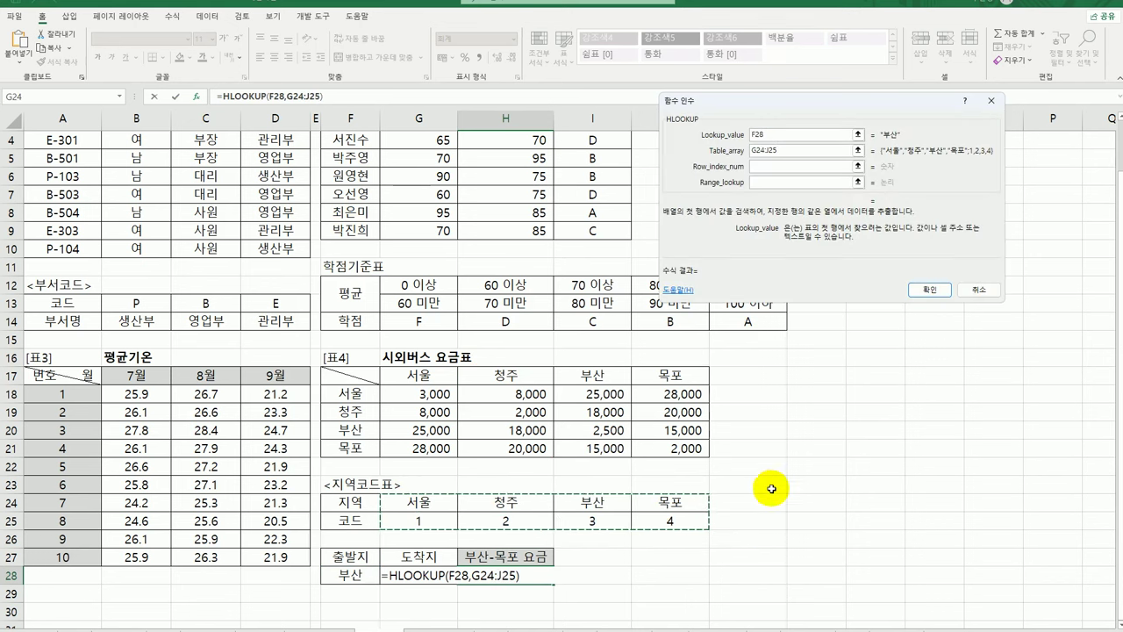
# Complete the H28 HLOOKUP with row index 2 and range lookup 0, and check it against the 부산 code in 지역코드표.
pyautogui.click(776, 166)
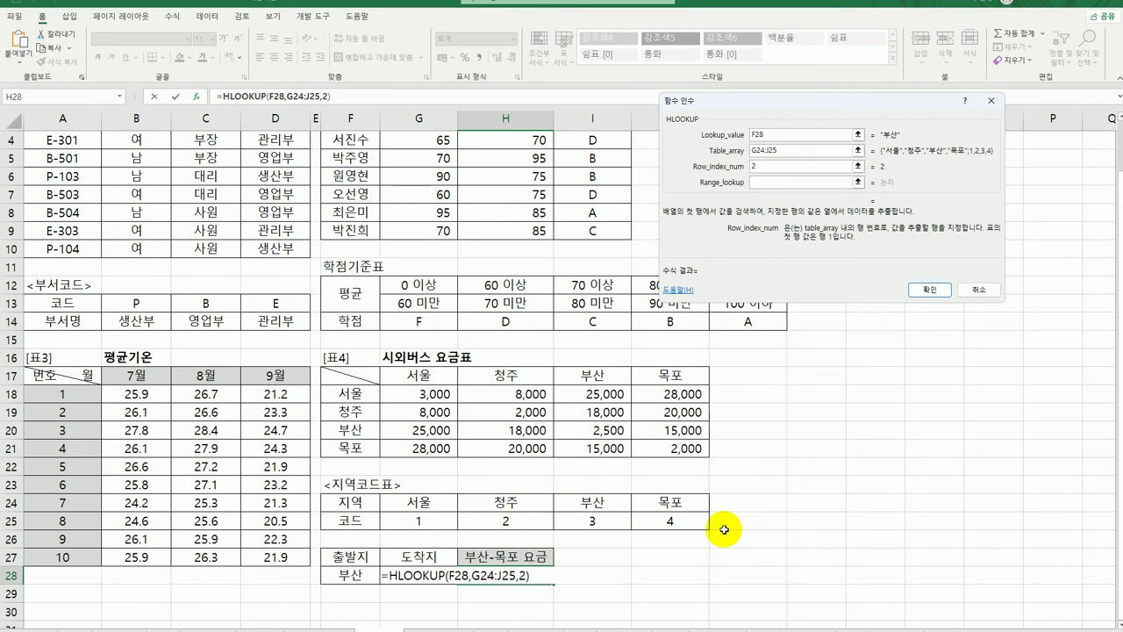
pyautogui.click(768, 181)
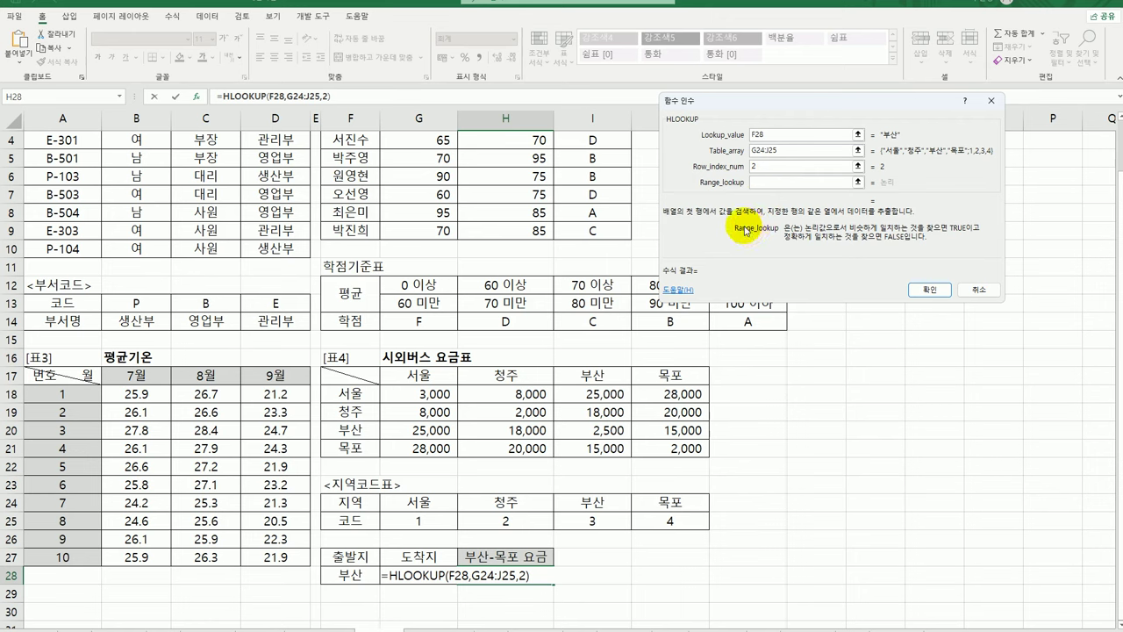
pyautogui.write('0')
pyautogui.click(932, 283)
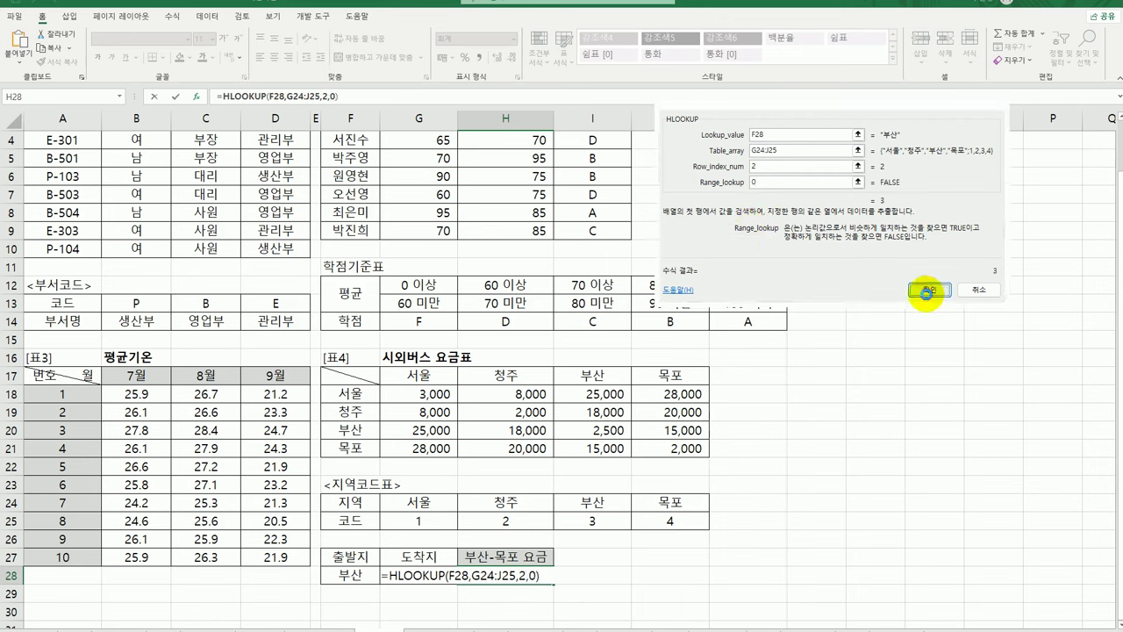
pyautogui.moveTo(418, 502); pyautogui.dragTo(664, 518)
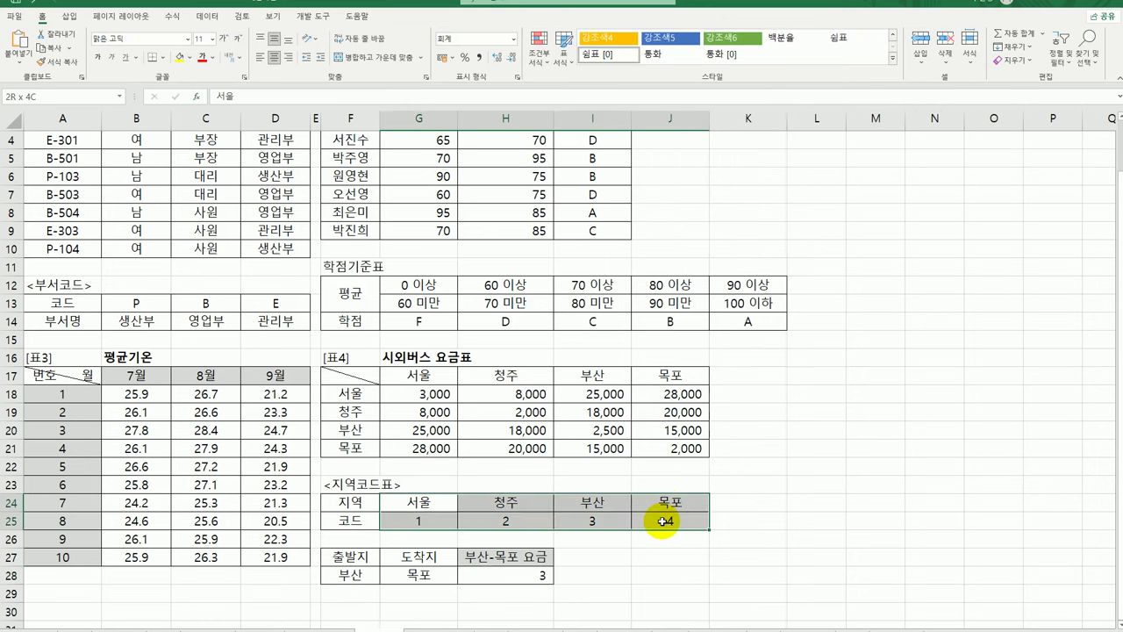
pyautogui.click(593, 520)
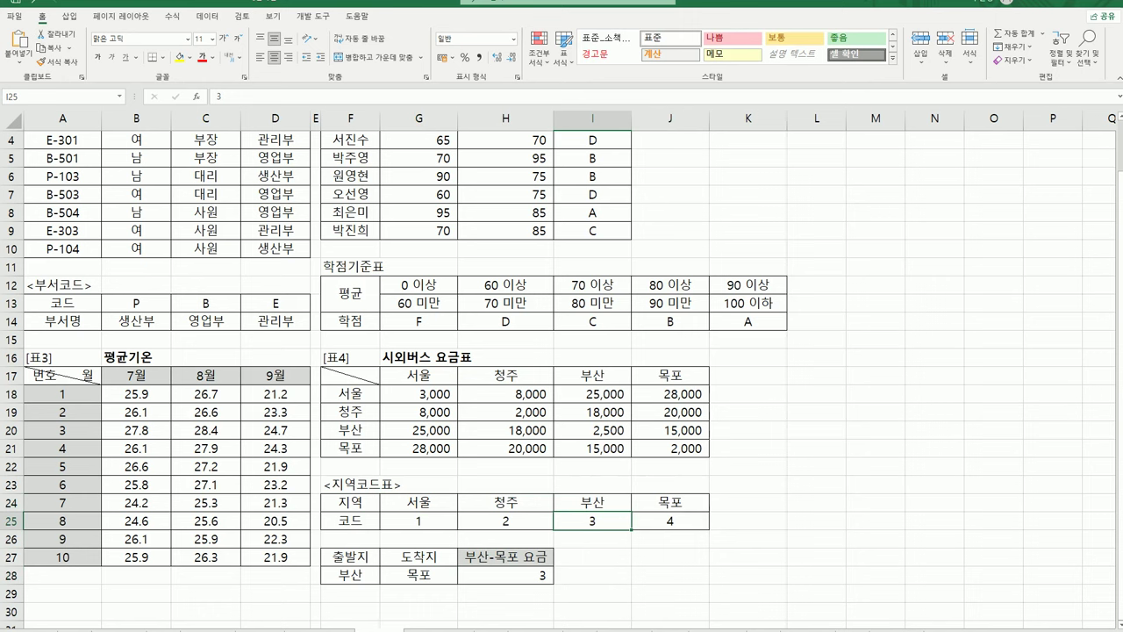
# Wrap the H28 HLOOKUP in an INDEX function with the fare range G18:J21 as its array and the lookup as its row number.
pyautogui.click(525, 574)
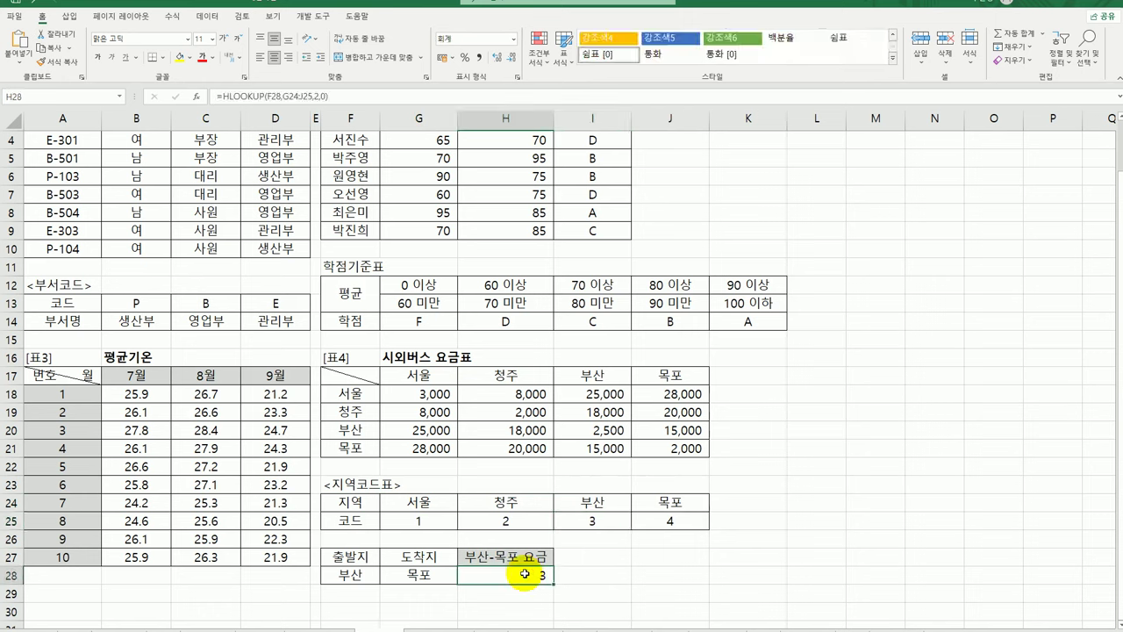
pyautogui.doubleClick(525, 574)
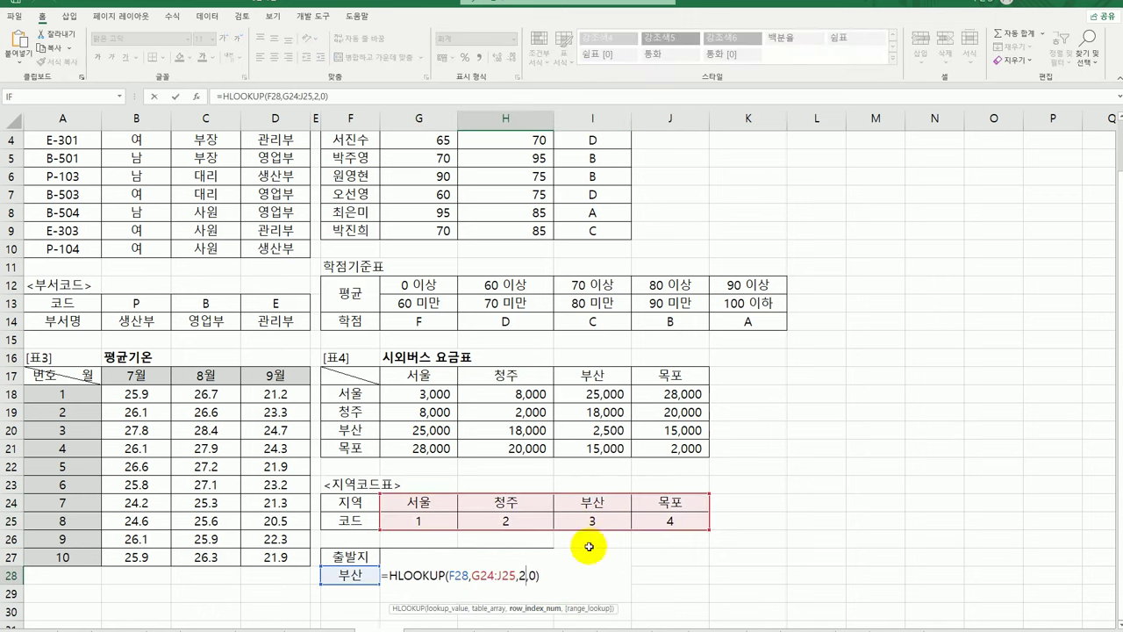
pyautogui.click(389, 575)
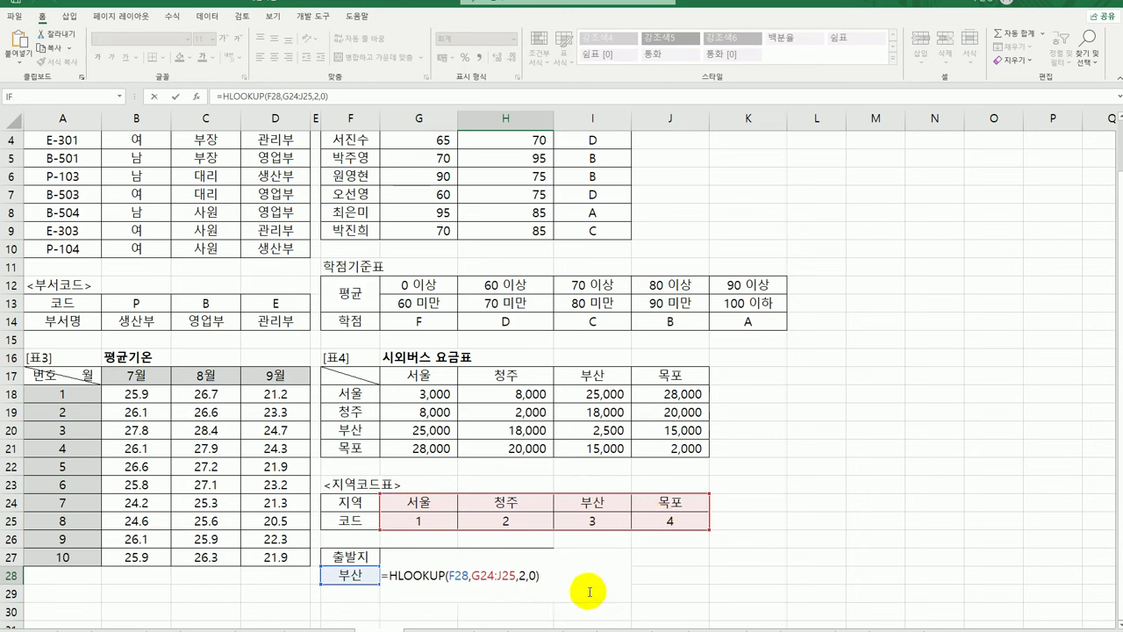
pyautogui.write('in')
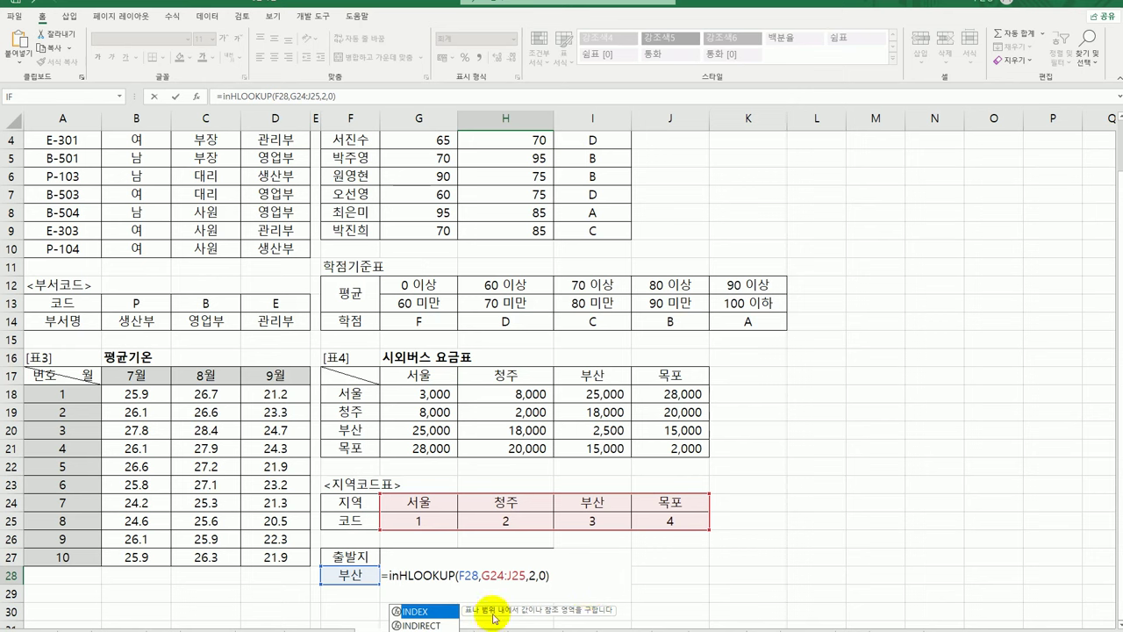
pyautogui.doubleClick(419, 611)
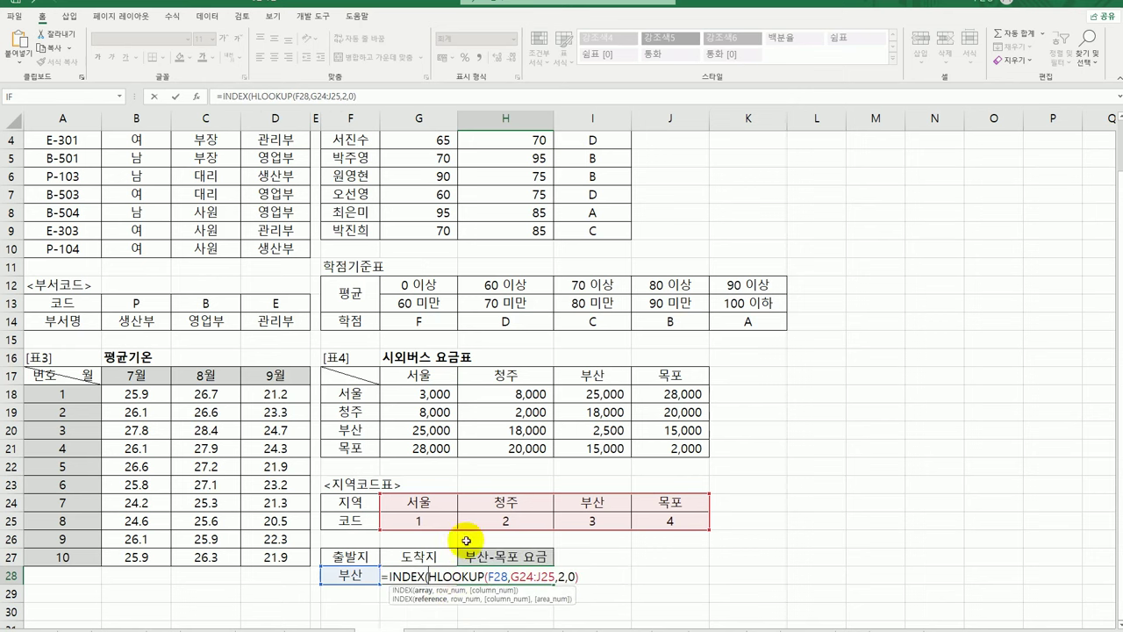
pyautogui.moveTo(424, 393); pyautogui.dragTo(658, 457)
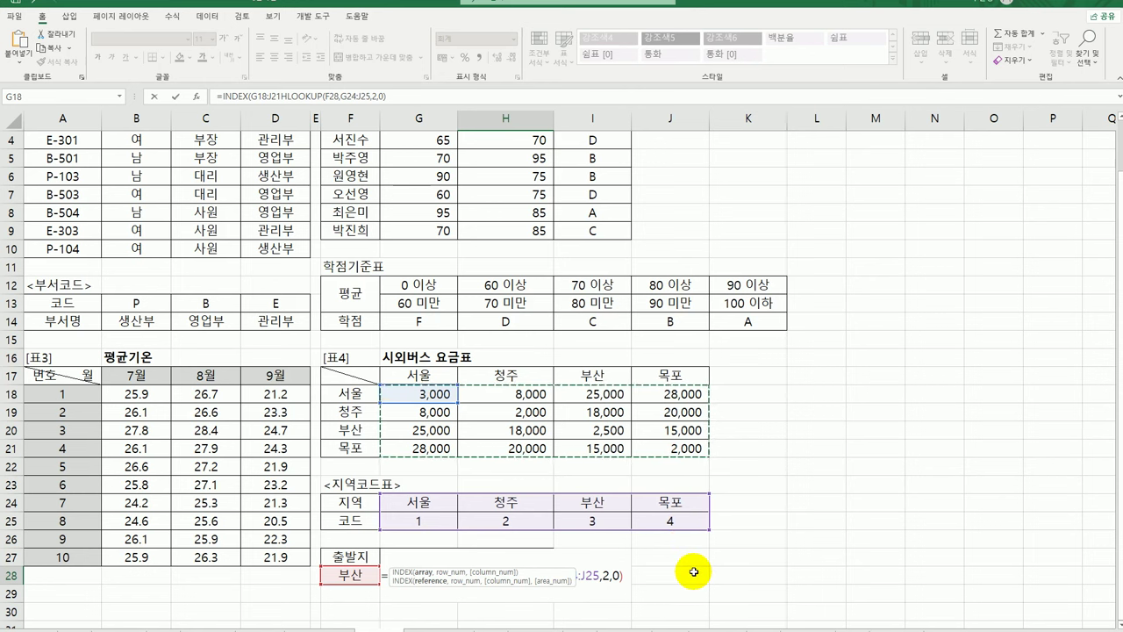
pyautogui.write(',')
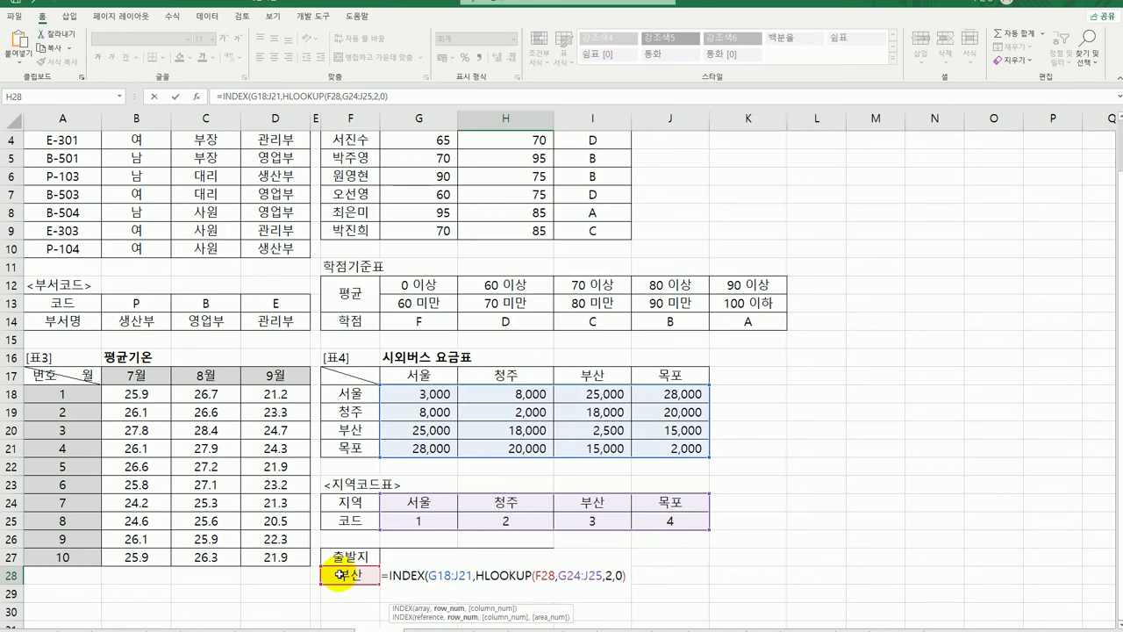
# Add a second HLOOKUP as the INDEX column number, with lookup value H28 and table range G24:J25.
pyautogui.click(628, 576)
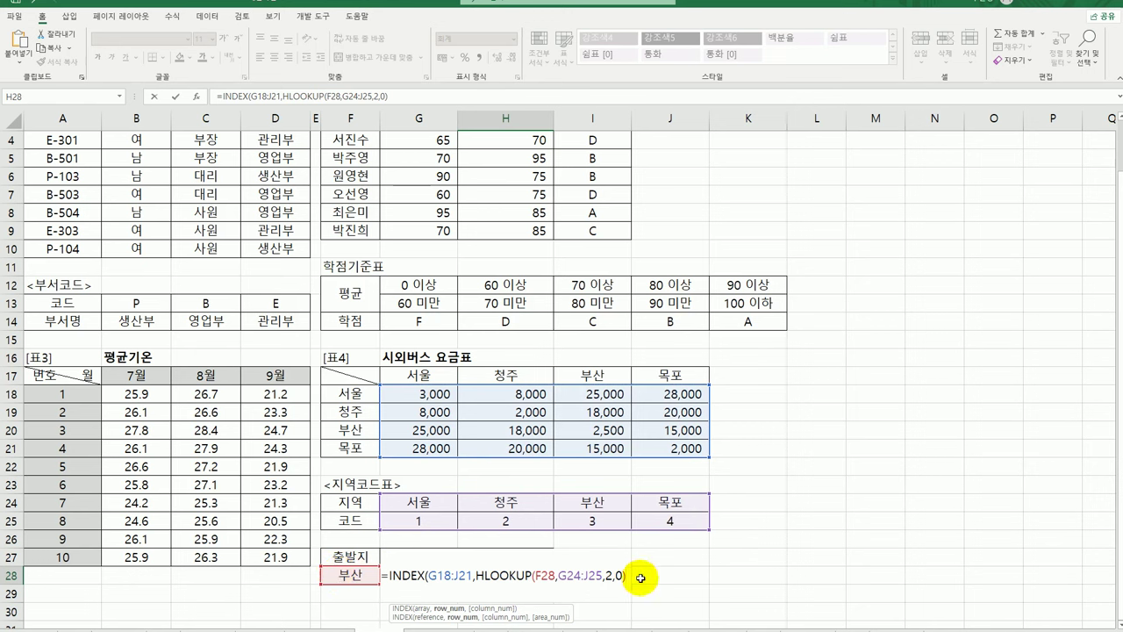
pyautogui.write(',')
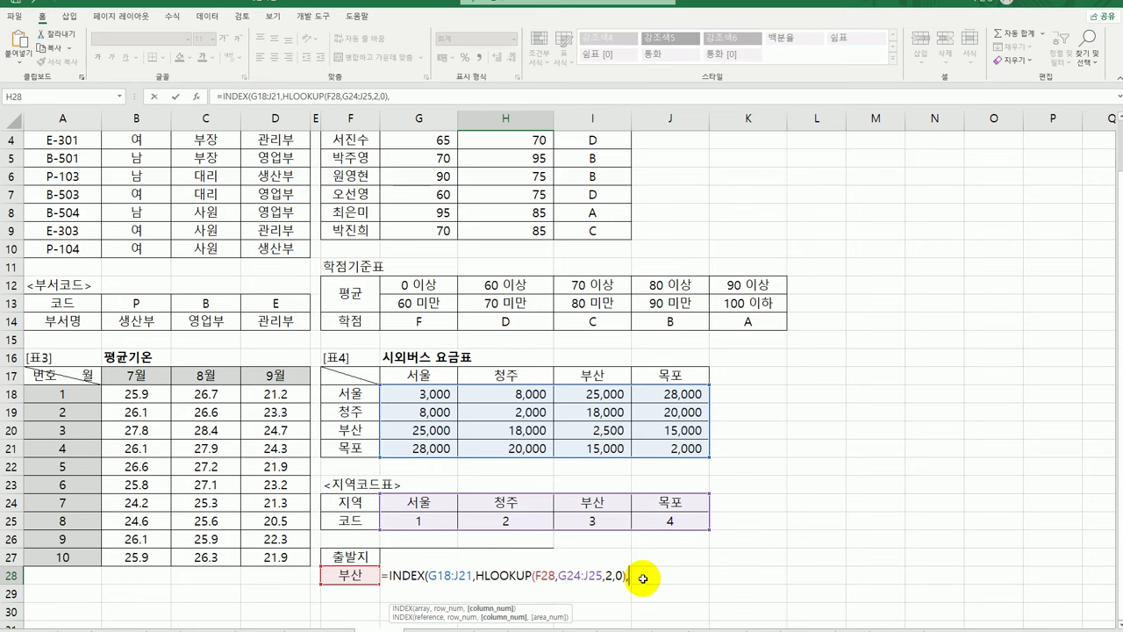
pyautogui.write('HLOOKUP(')
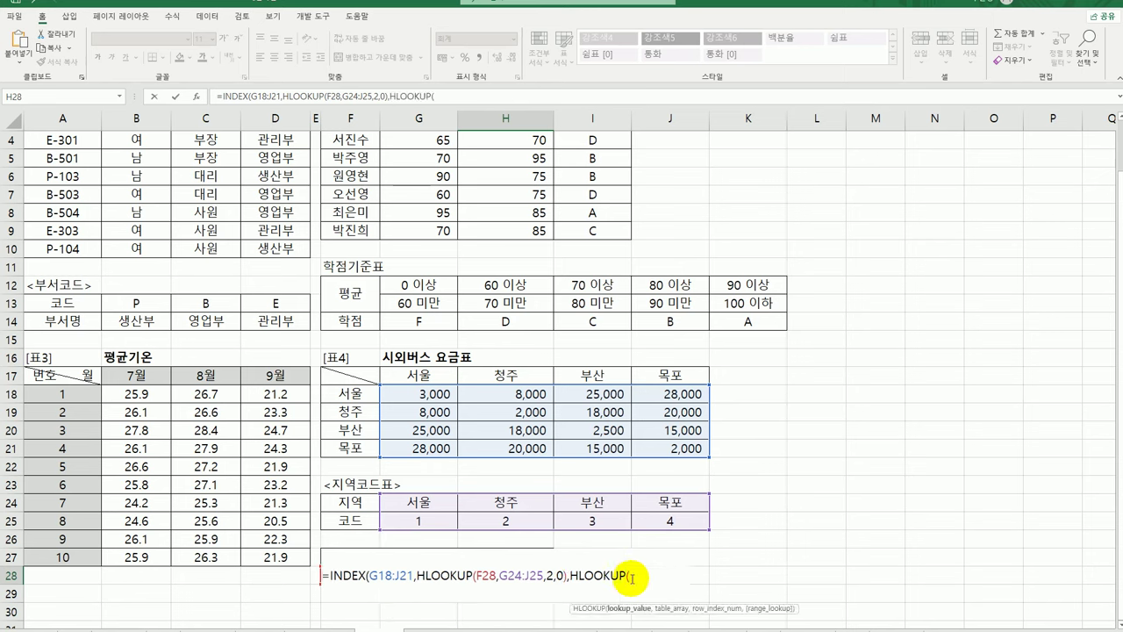
pyautogui.click(194, 97)
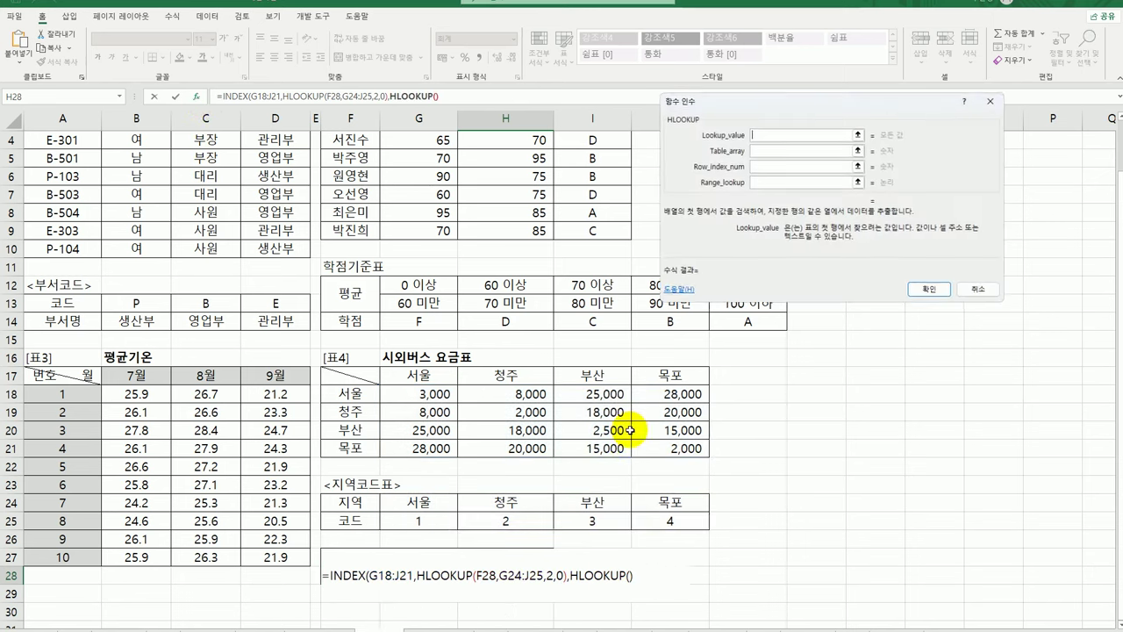
pyautogui.click(443, 575)
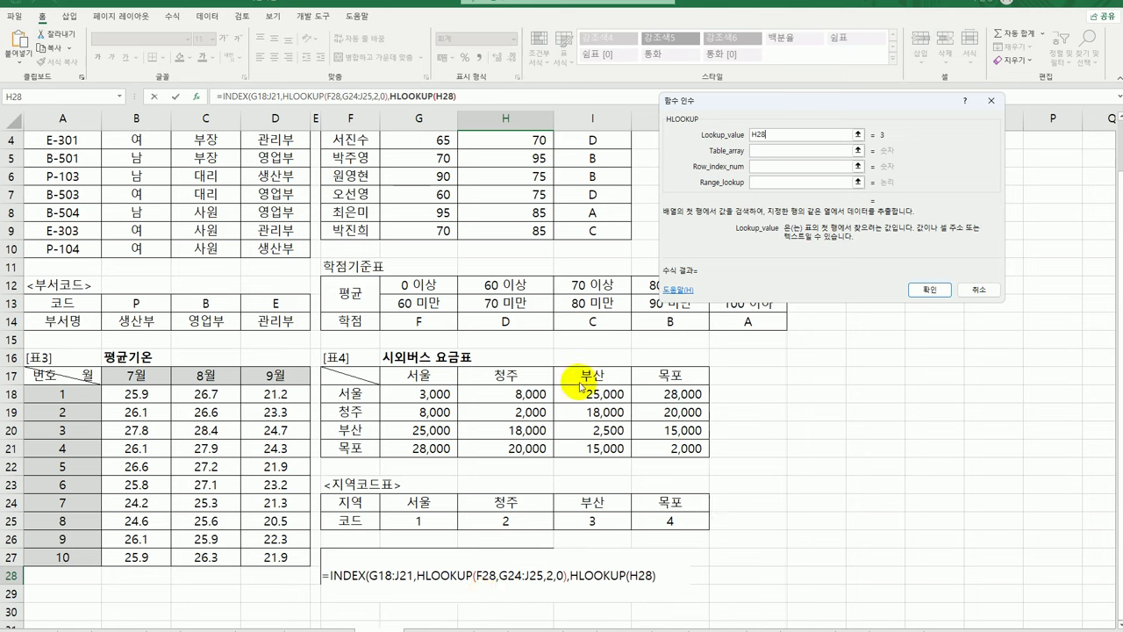
pyautogui.click(771, 150)
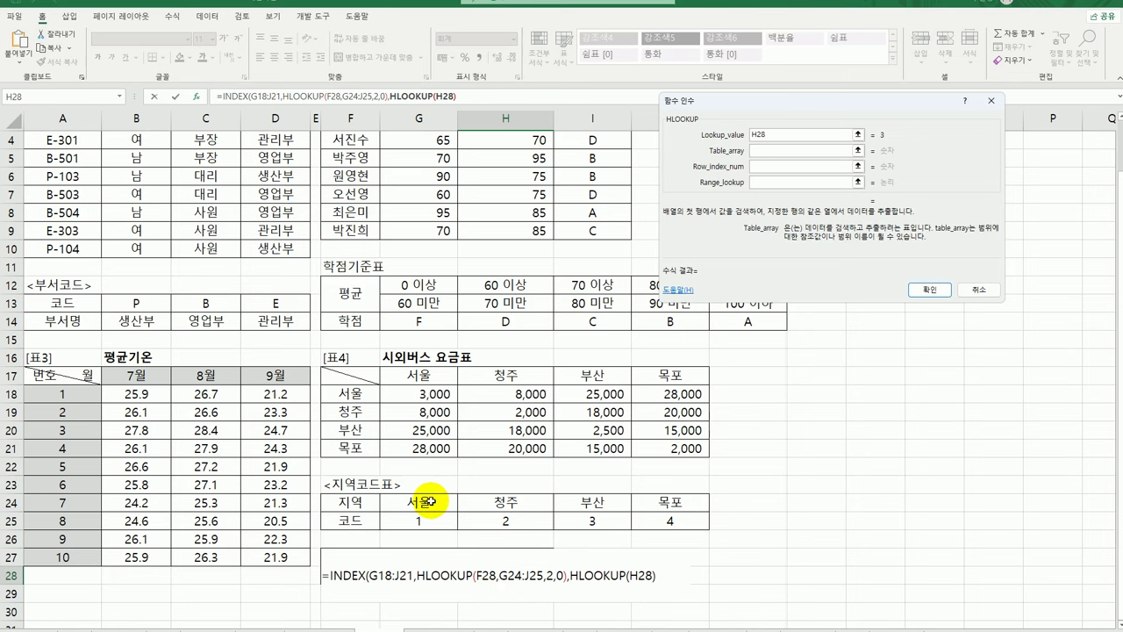
pyautogui.moveTo(419, 502); pyautogui.dragTo(640, 527)
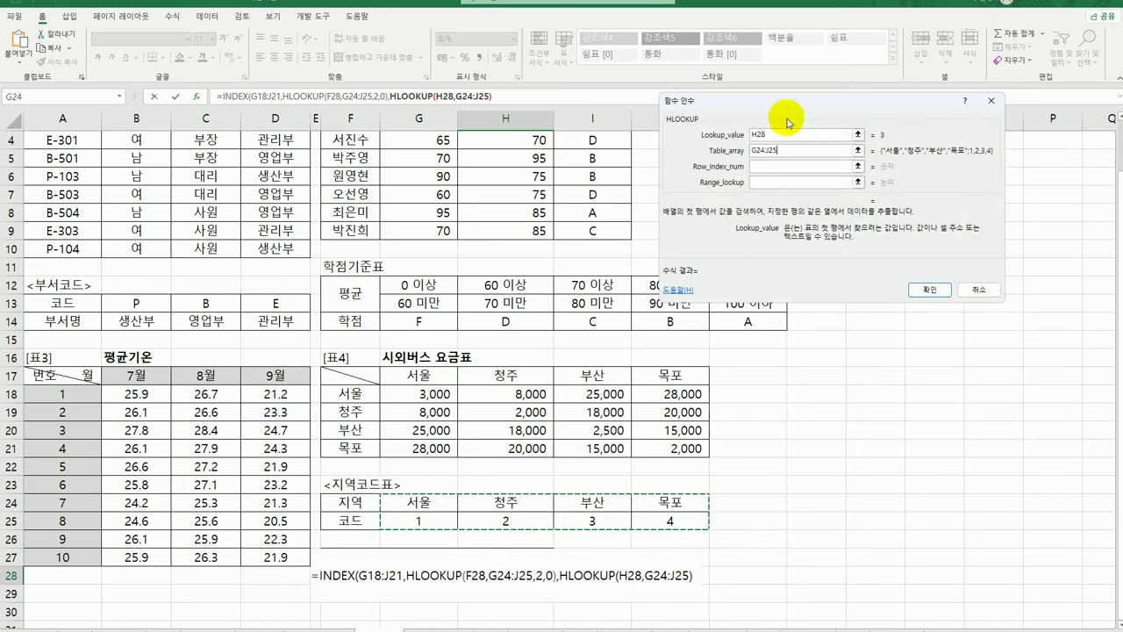
# Set the second HLOOKUP's row index to 2 and range lookup to 0, and submit the formula.
pyautogui.click(777, 164)
pyautogui.write('2')
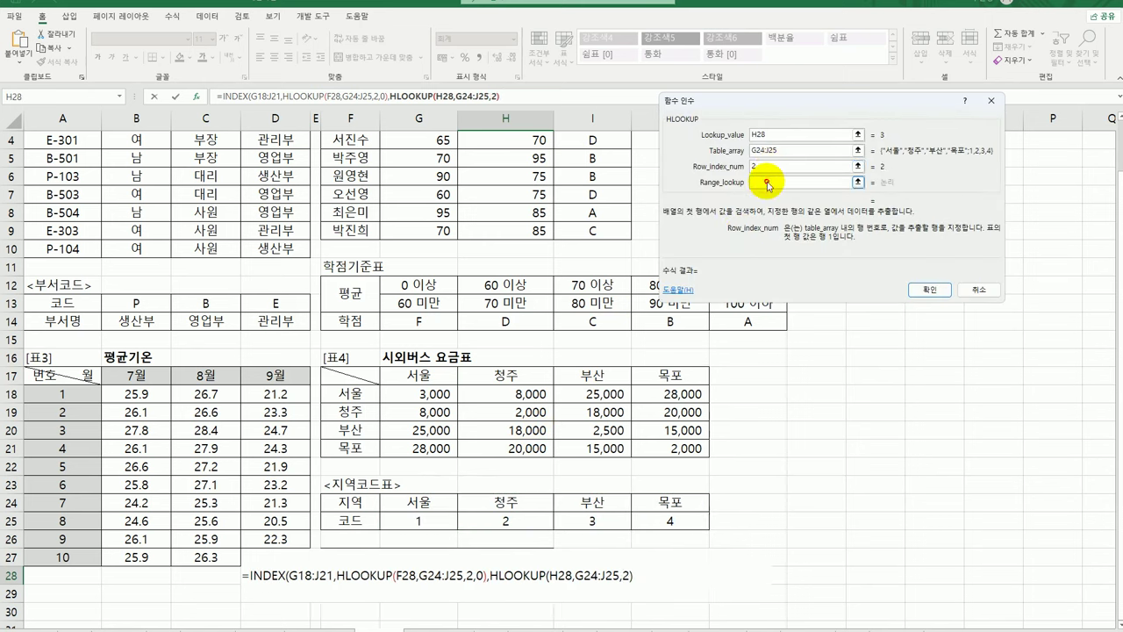
pyautogui.click(773, 181)
pyautogui.write('0')
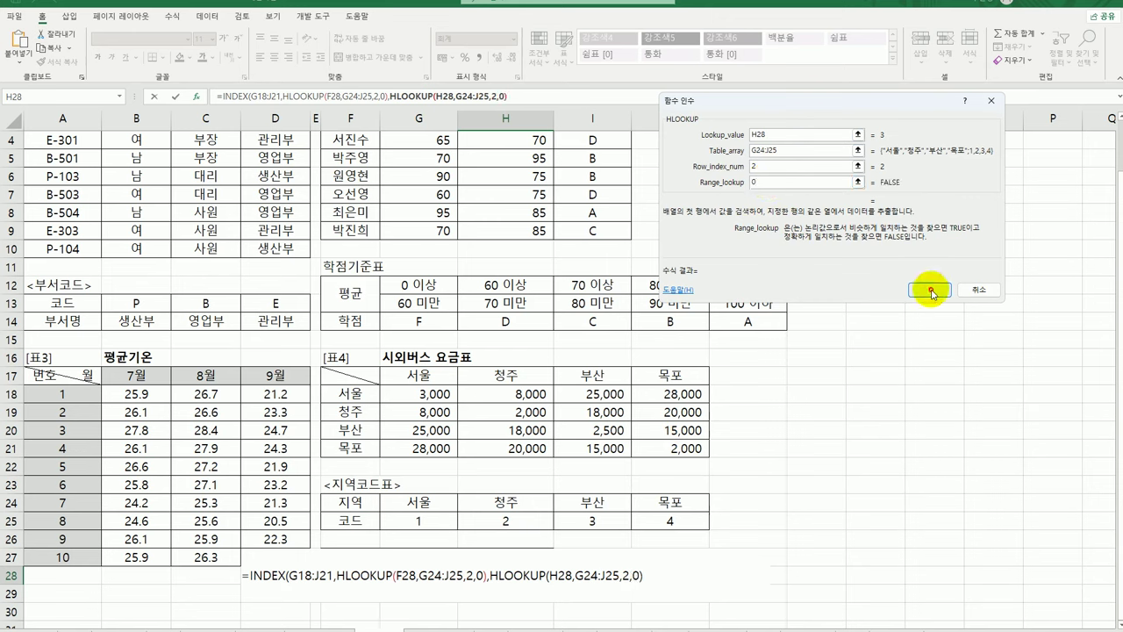
pyautogui.click(932, 291)
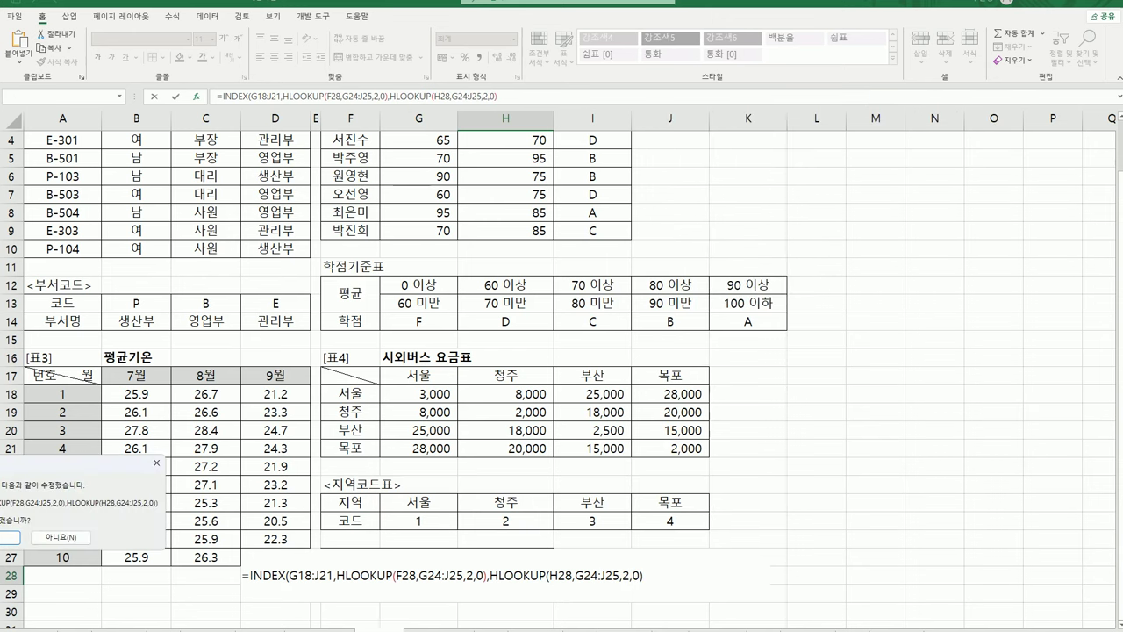
# Accept the proposed closing-parenthesis correction to the H28 formula and dismiss the circular reference warning.
pyautogui.moveTo(58, 463); pyautogui.dragTo(434, 356)
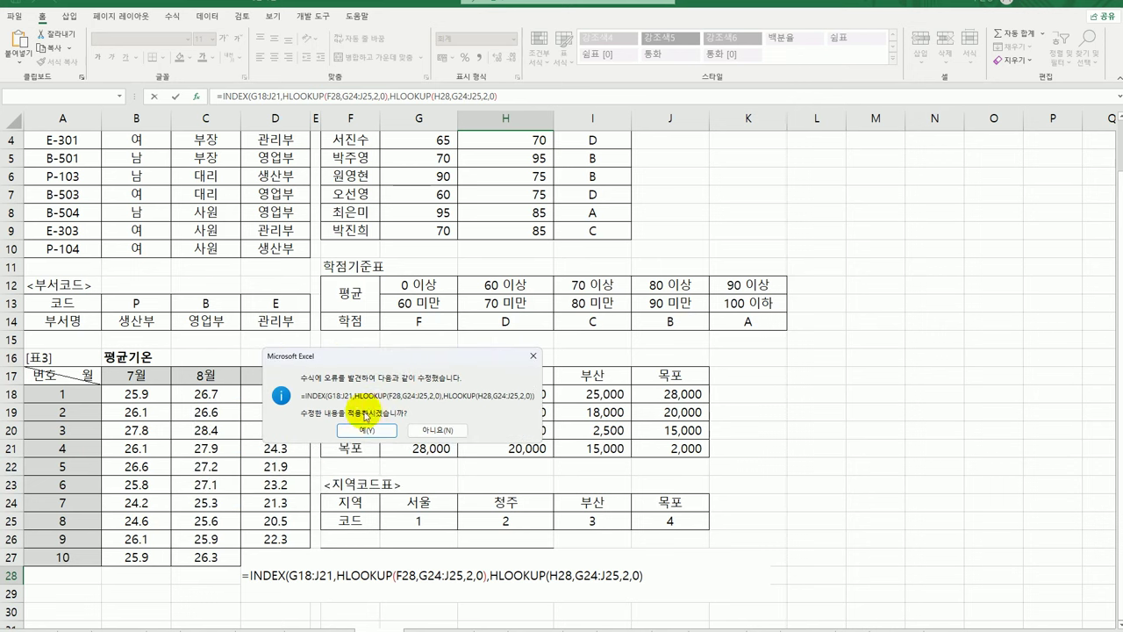
pyautogui.click(365, 430)
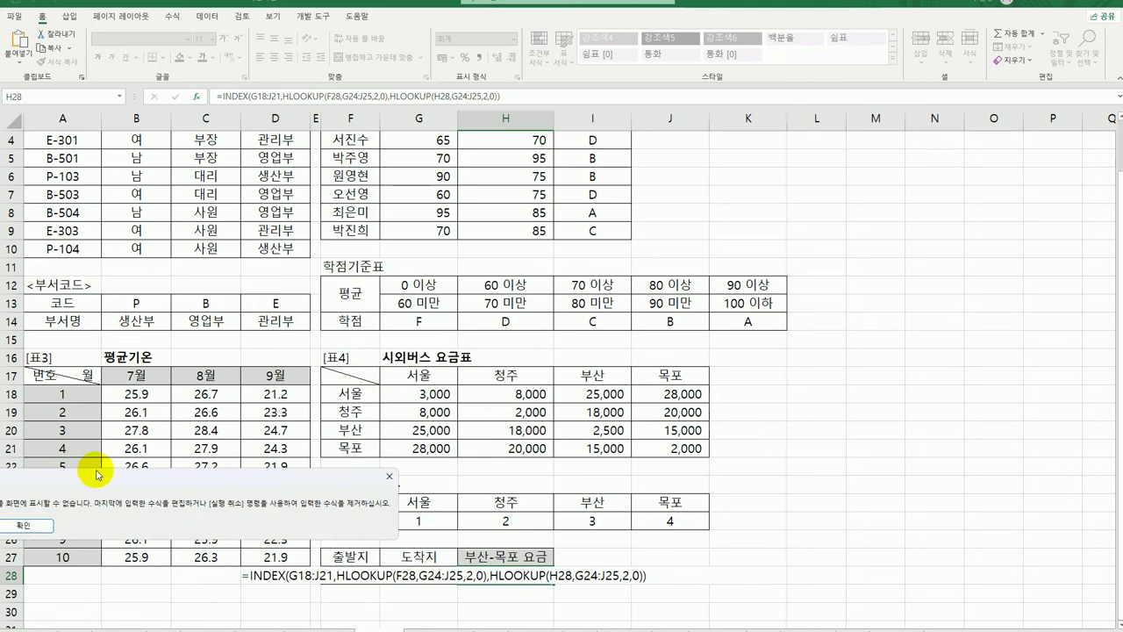
pyautogui.moveTo(98, 475); pyautogui.dragTo(598, 307)
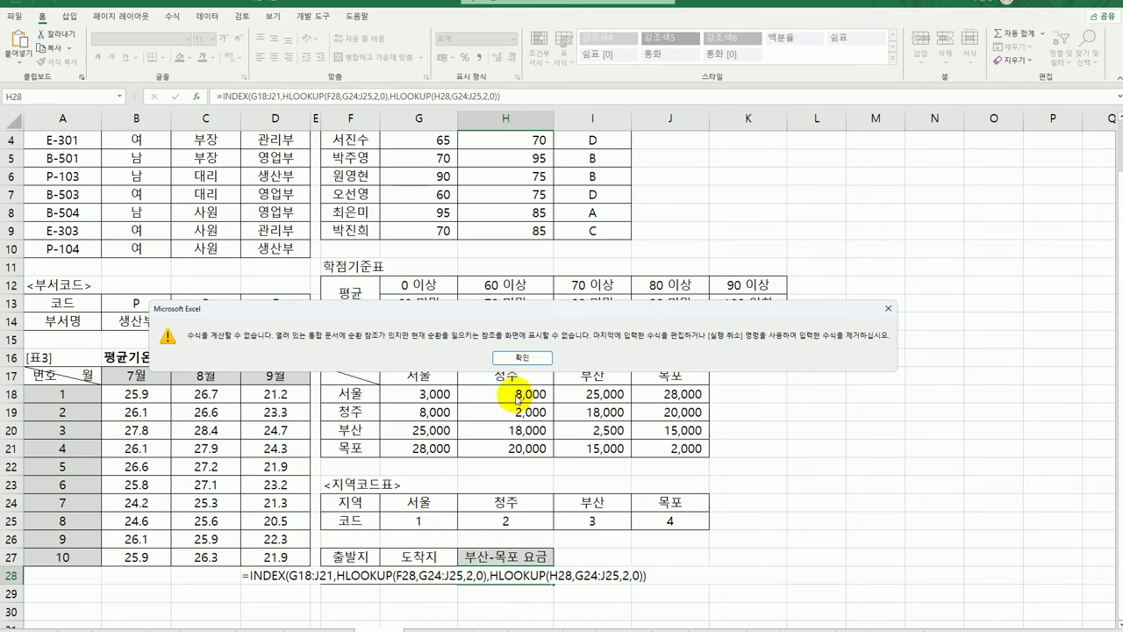
pyautogui.click(523, 357)
pyautogui.press('Return')
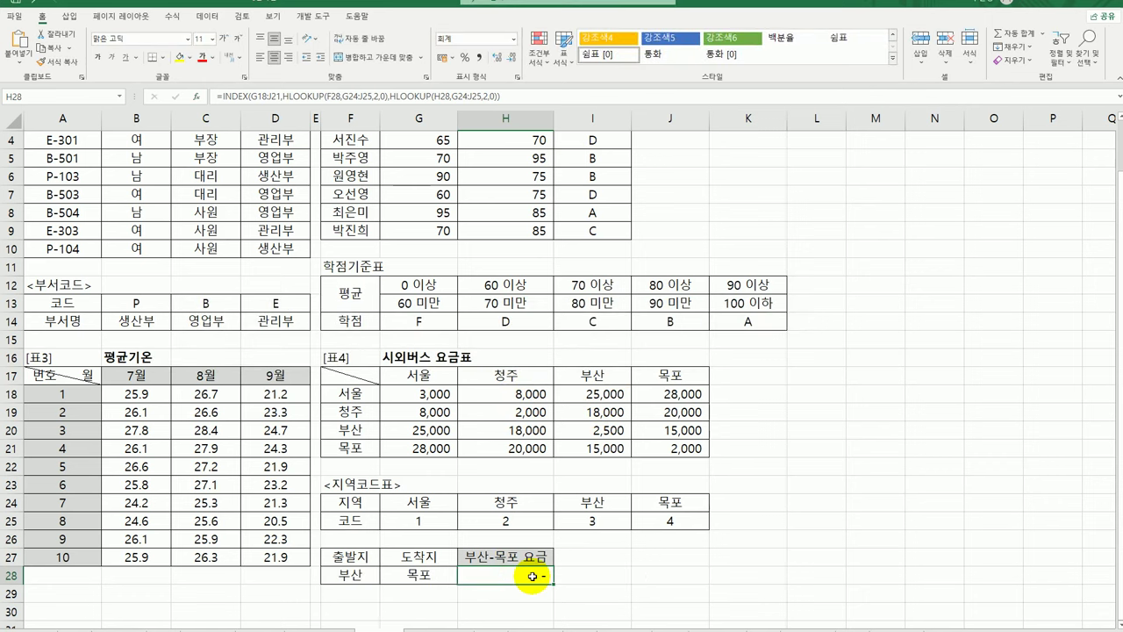
# Replace the second HLOOKUP's lookup value in the H28 formula with G28 and submit the formula.
pyautogui.doubleClick(533, 577)
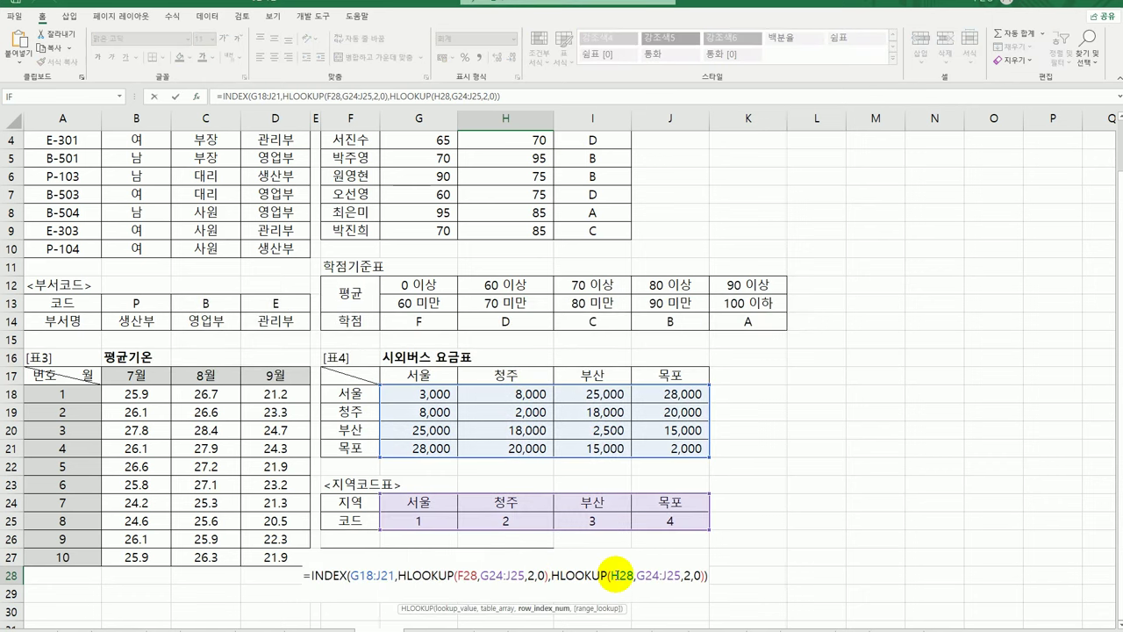
pyautogui.moveTo(613, 576); pyautogui.dragTo(636, 576)
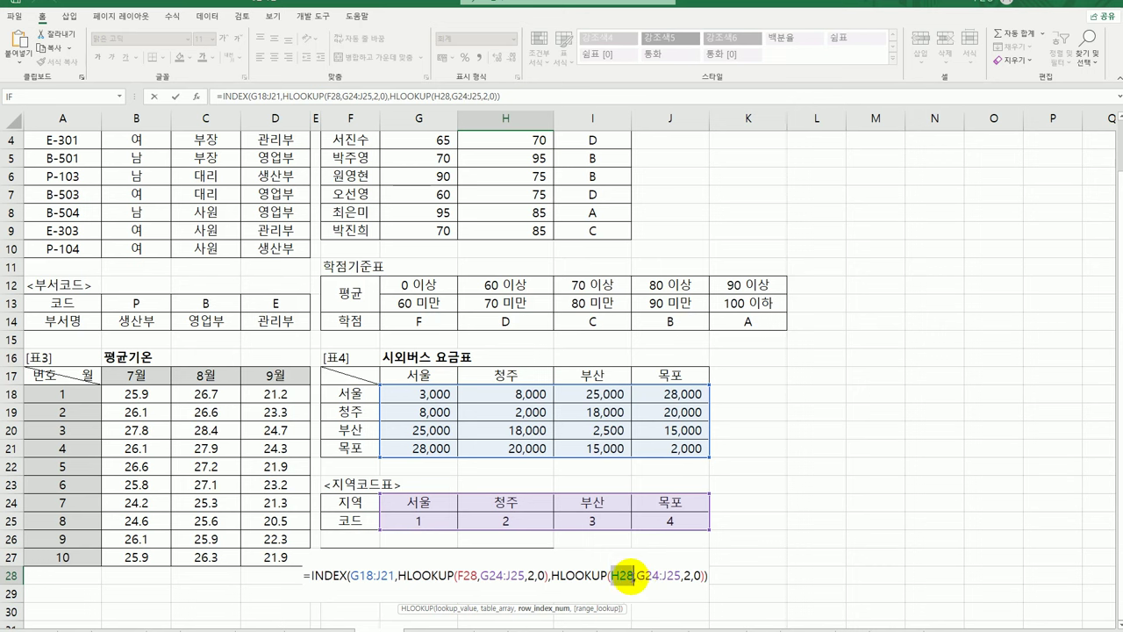
pyautogui.write('g')
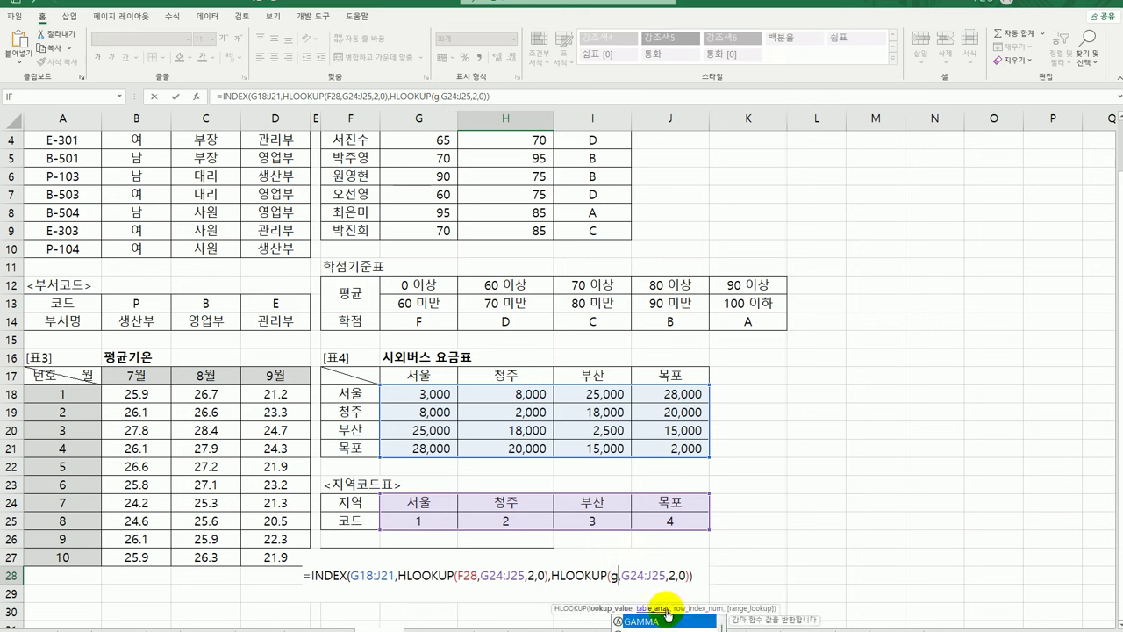
pyautogui.write('28')
pyautogui.press('Return')
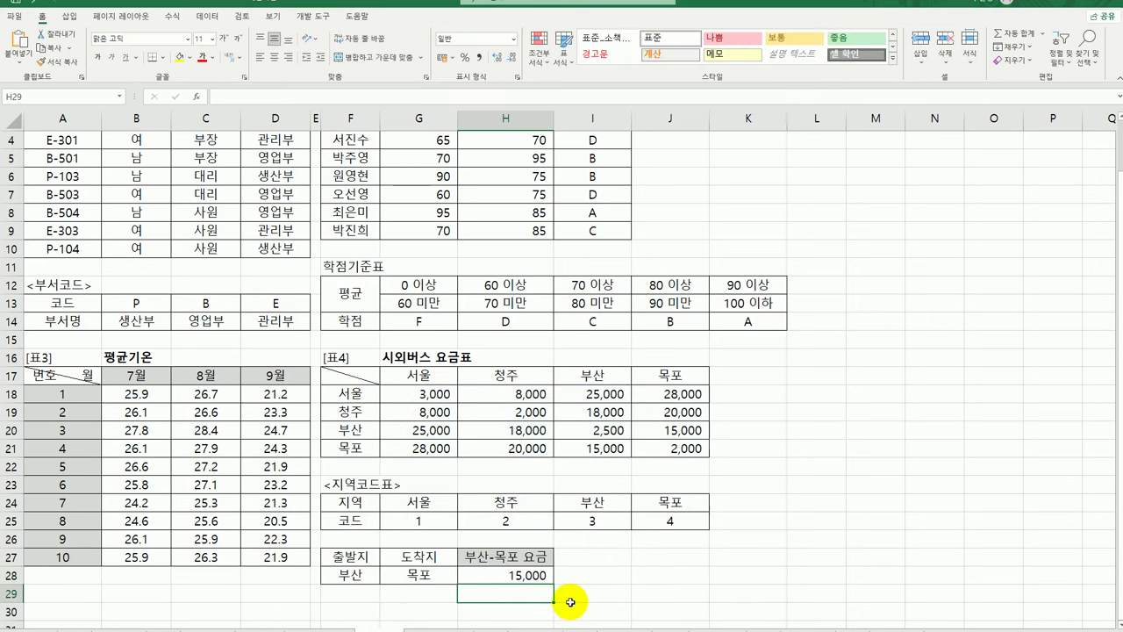
pyautogui.click(545, 578)
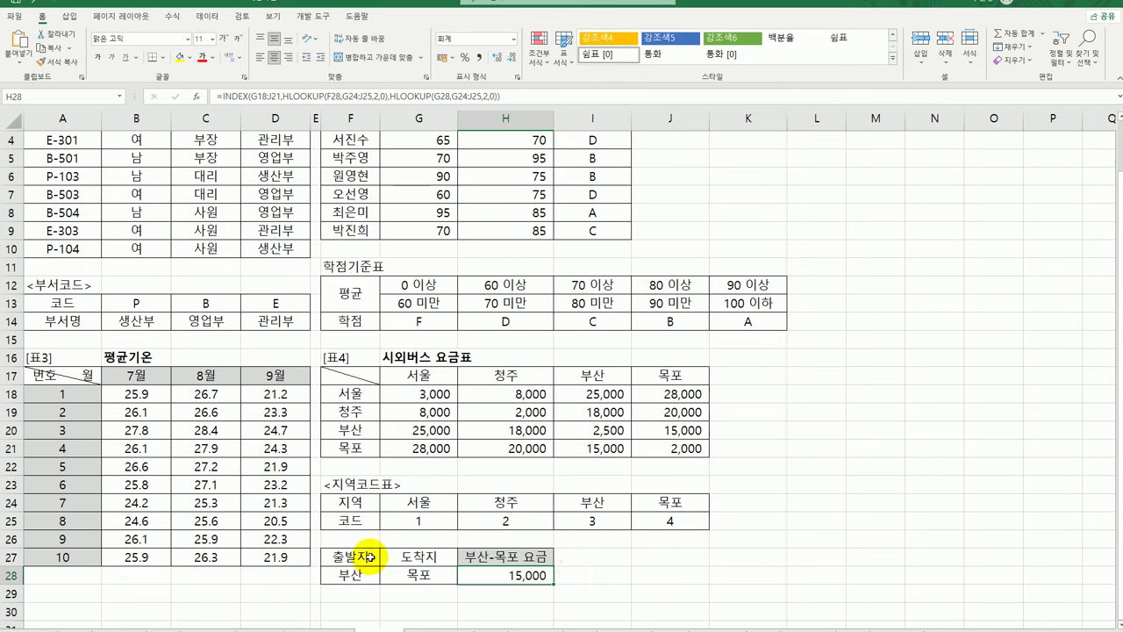
# Reopen the H28 formula and replace the first HLOOKUP's lookup value with the fare table's 부산 row header, F20.
pyautogui.doubleClick(507, 575)
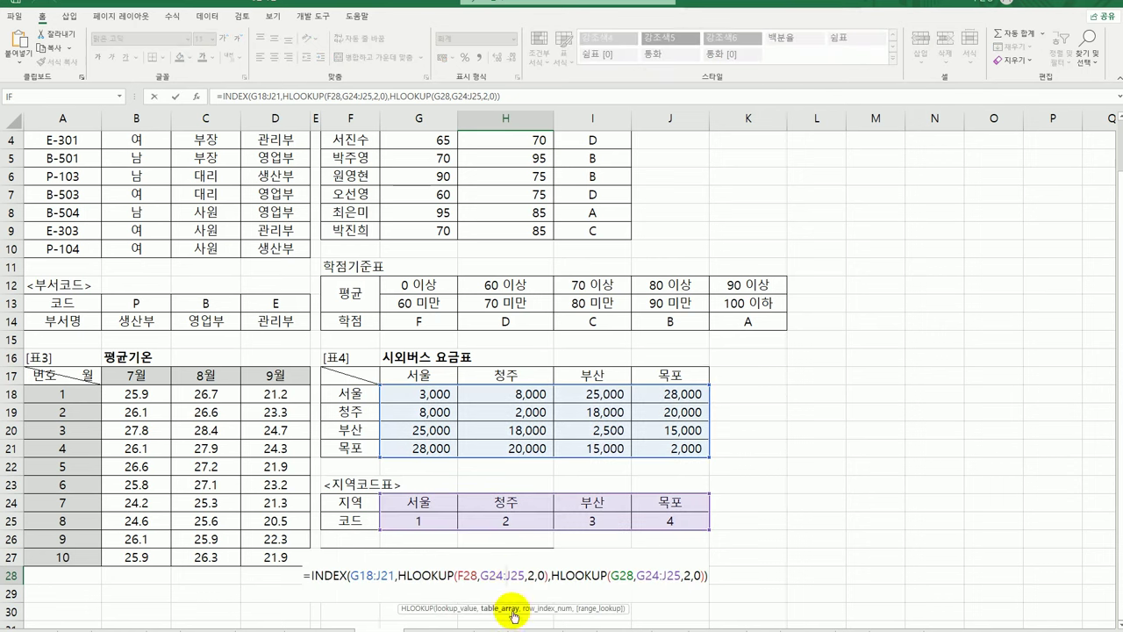
pyautogui.doubleClick(472, 576)
pyautogui.click(619, 576)
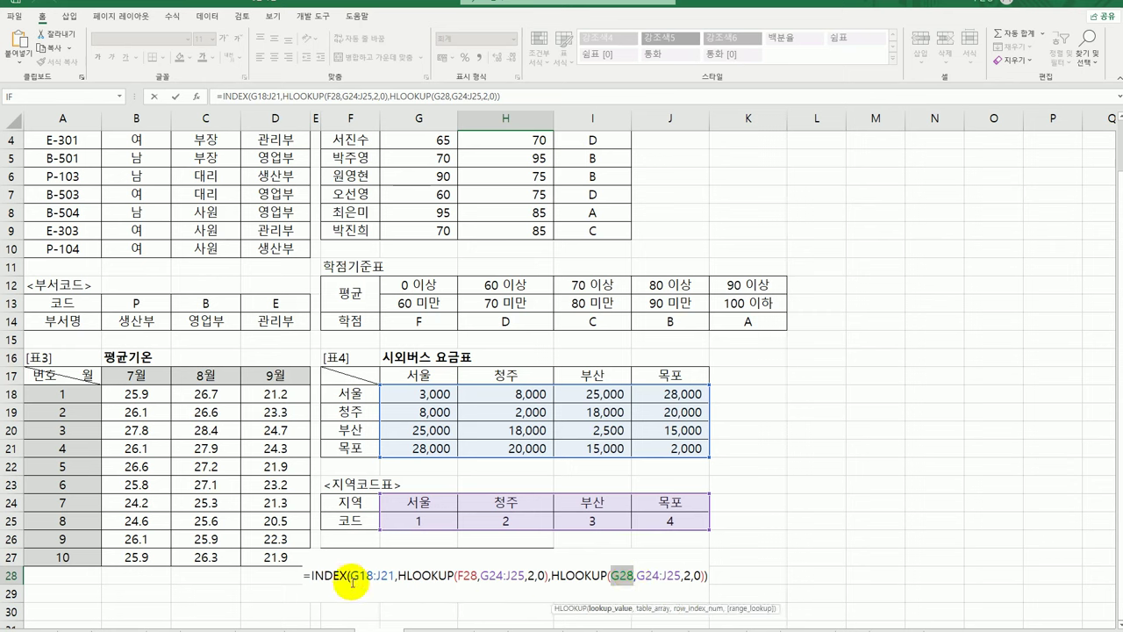
pyautogui.click(465, 576)
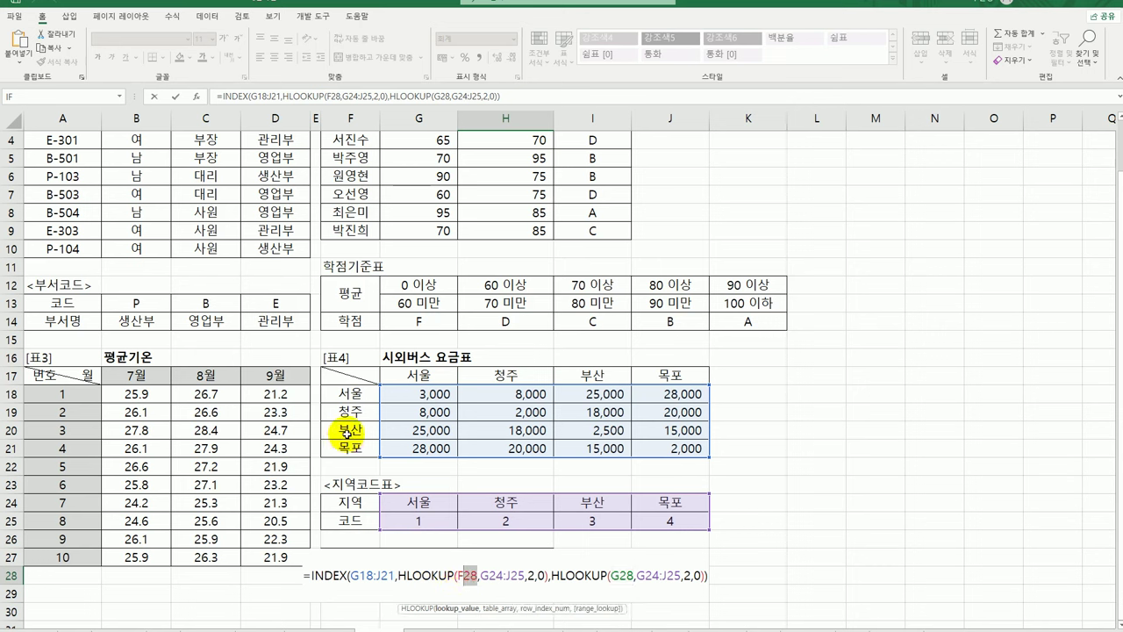
pyautogui.doubleClick(471, 574)
pyautogui.press('Delete')
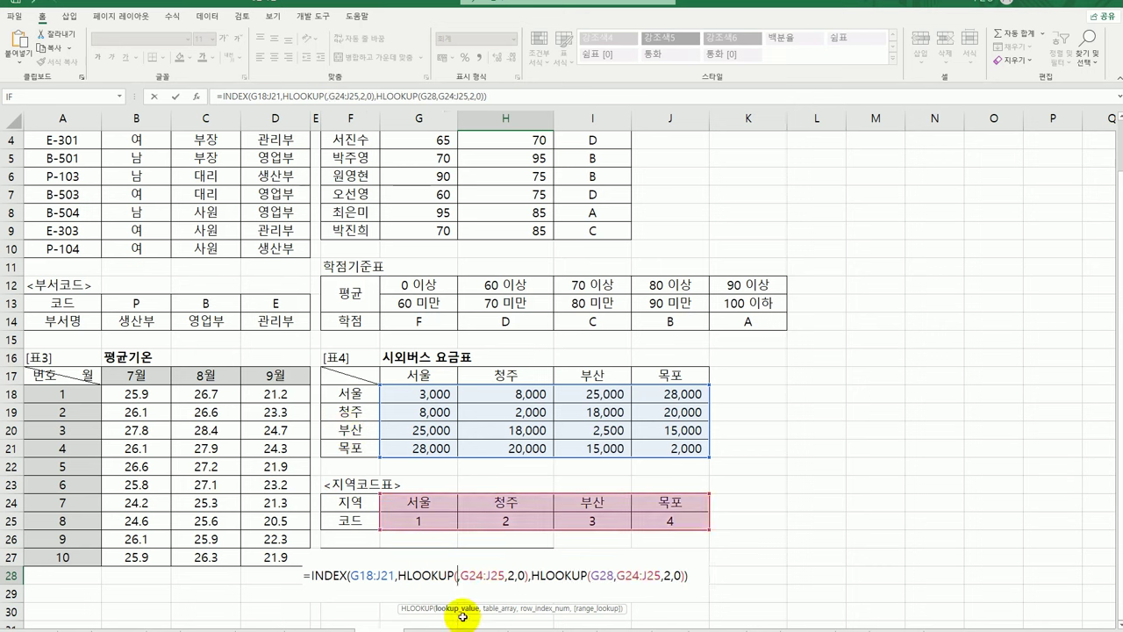
pyautogui.click(339, 432)
# Replace the second HLOOKUP's lookup value with the fare table's 목포 column header, J17, and submit the H28 formula.
pyautogui.click(611, 575)
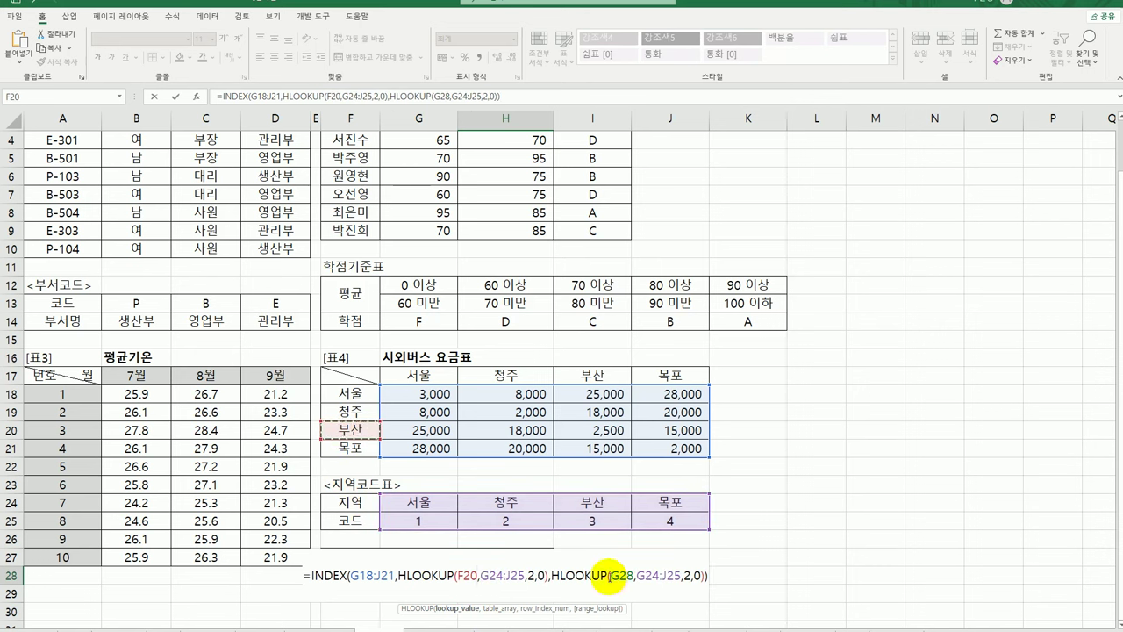
pyautogui.doubleClick(611, 575)
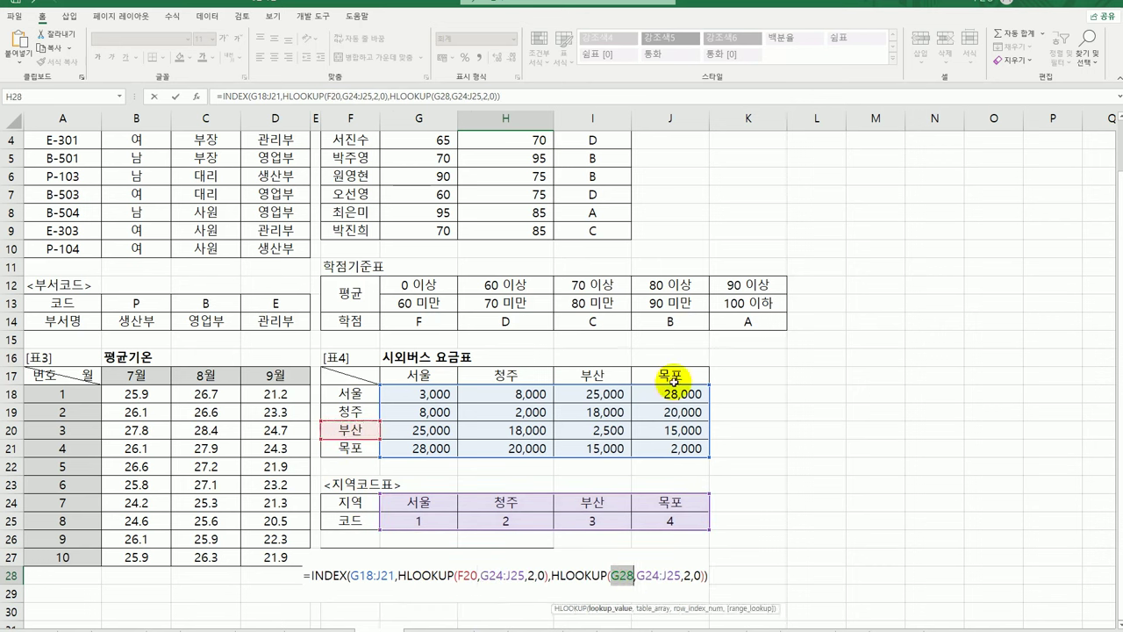
pyautogui.click(670, 376)
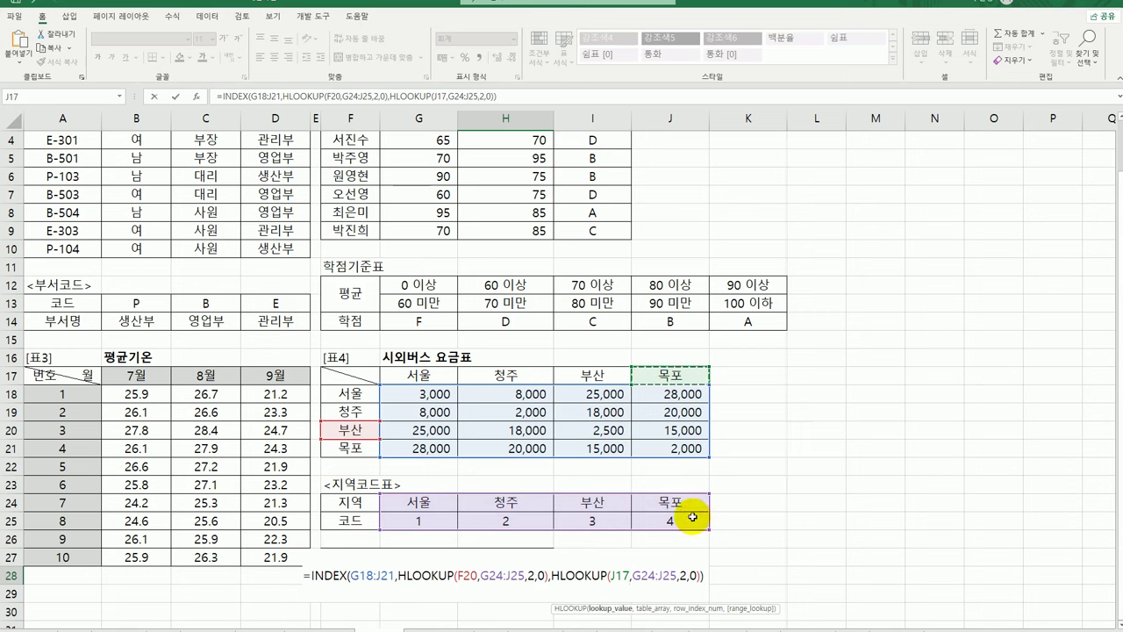
pyautogui.press('Return')
pyautogui.click(530, 576)
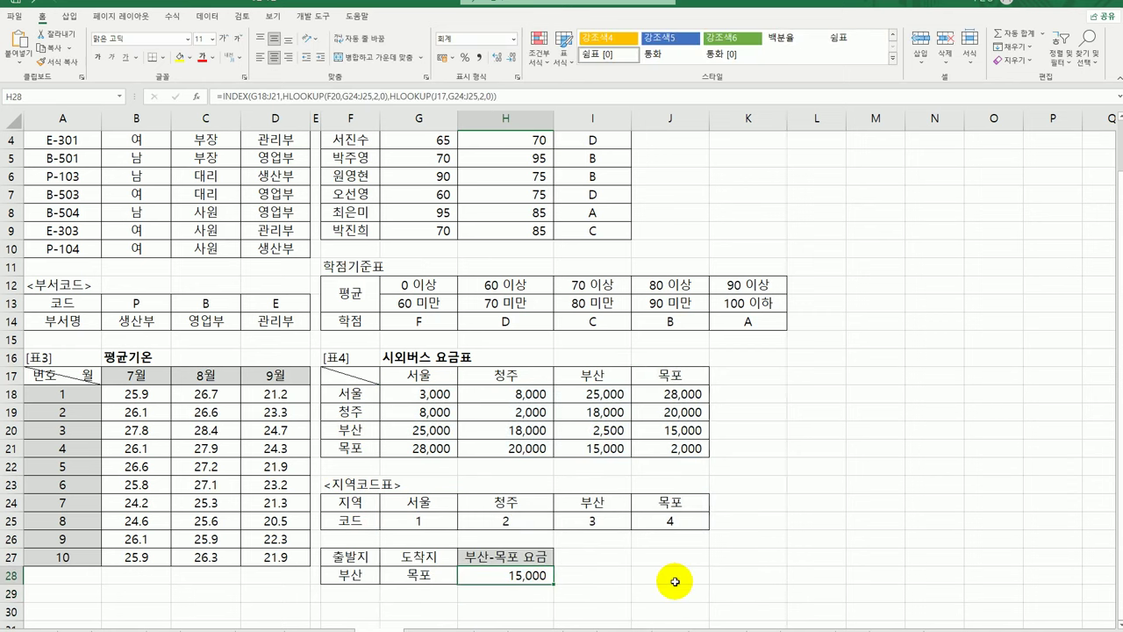
# Compare the departure and destination cells F28 and G28 with the fare-table headers F20 and J17 used in the H28 formula.
pyautogui.click(360, 575)
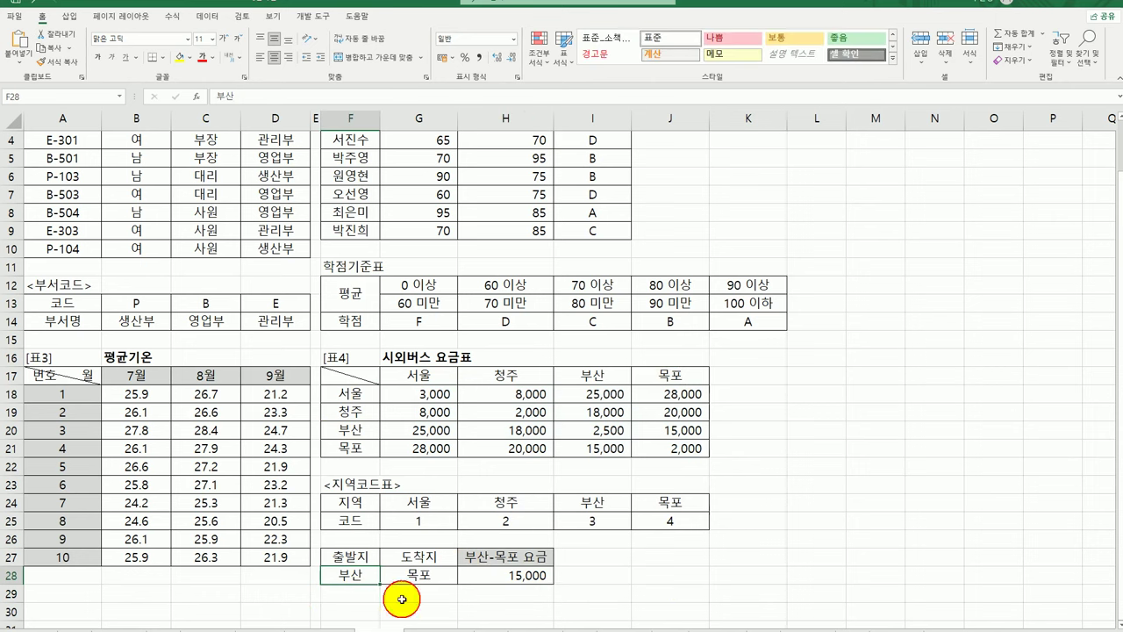
pyautogui.click(413, 574)
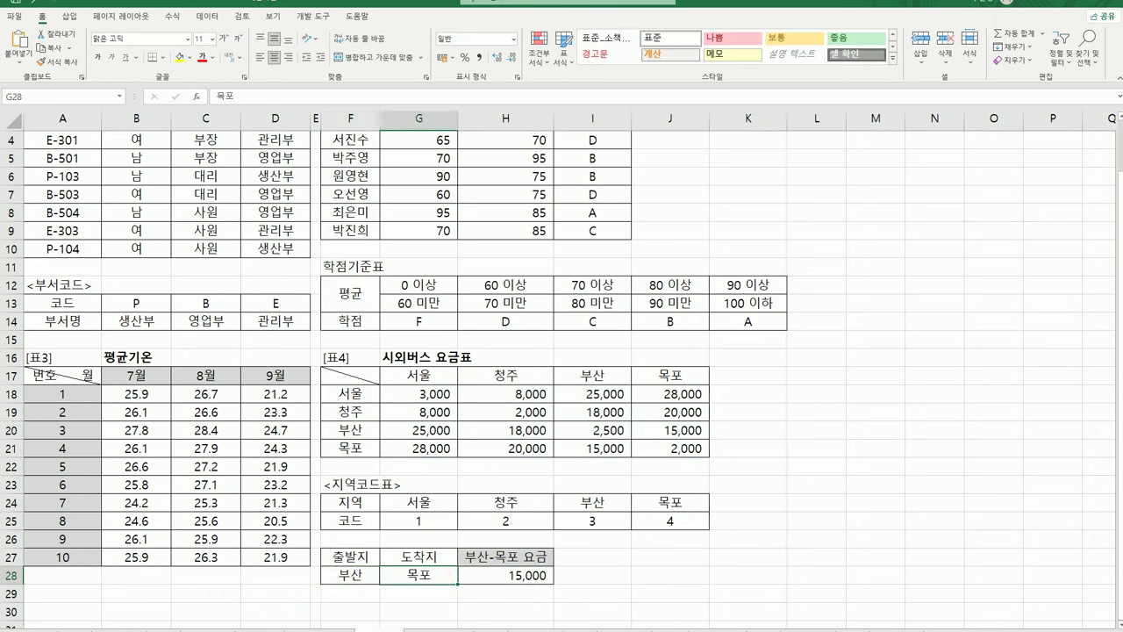
pyautogui.click(511, 577)
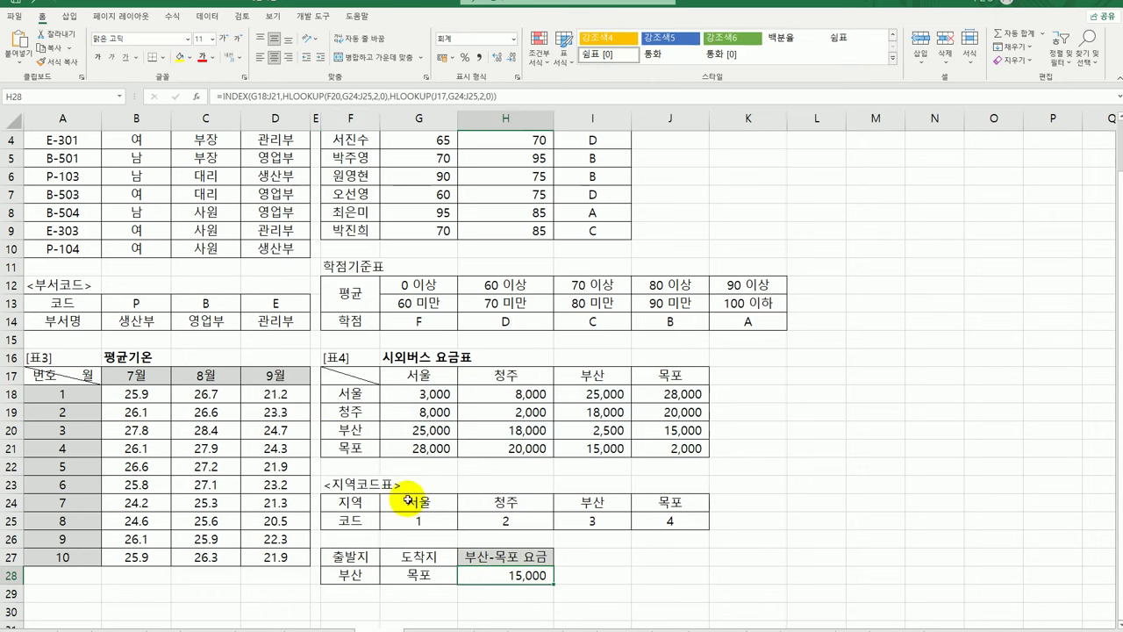
pyautogui.click(347, 429)
pyautogui.click(667, 375)
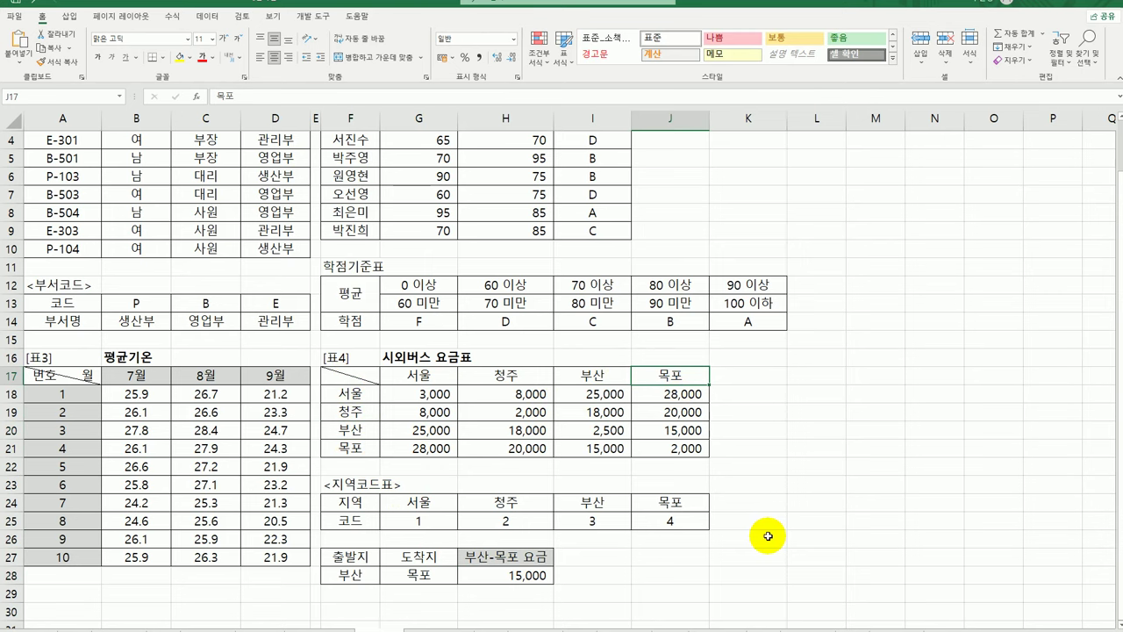
pyautogui.scroll(1, 768, 535)
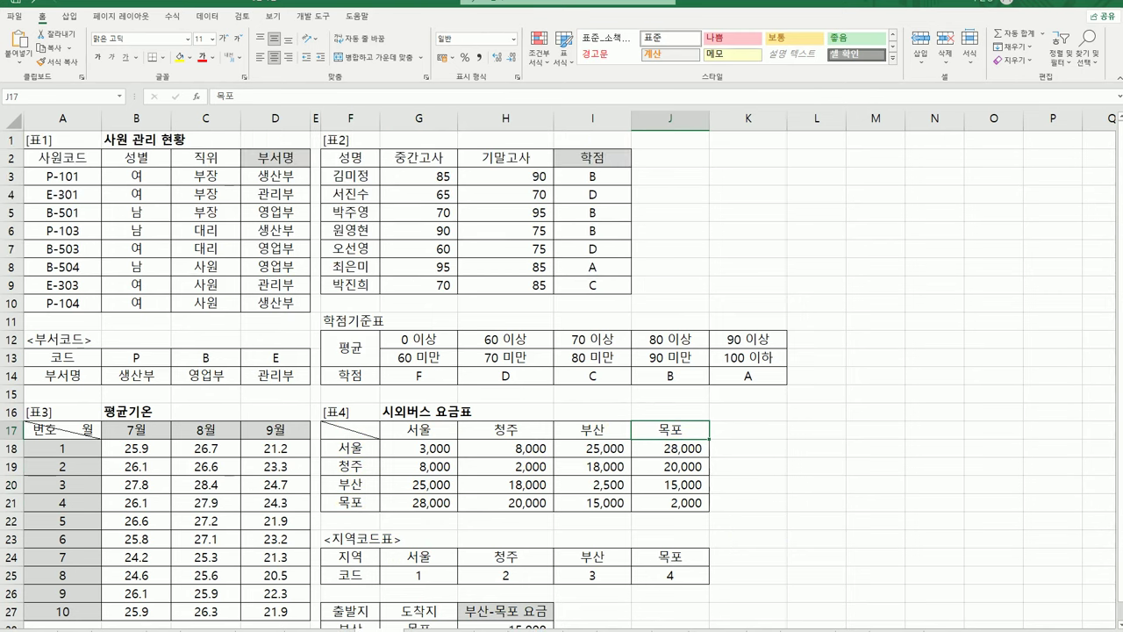
pyautogui.scroll(-1, 378, 625)
pyautogui.hotkey('ctrl', 'Home')
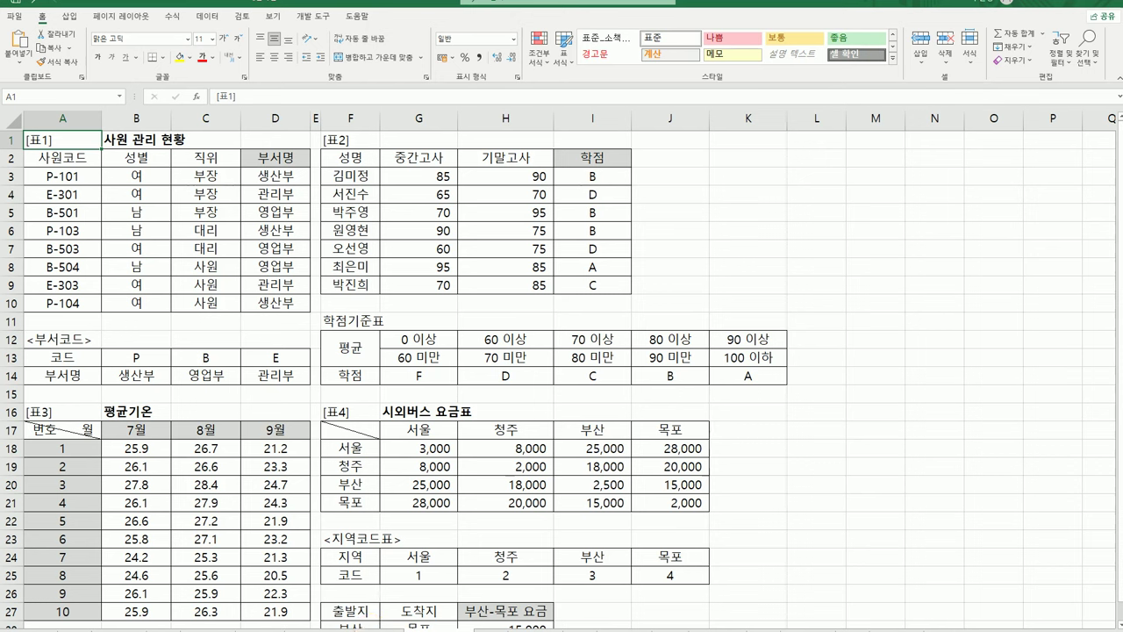
pyautogui.click(671, 429)
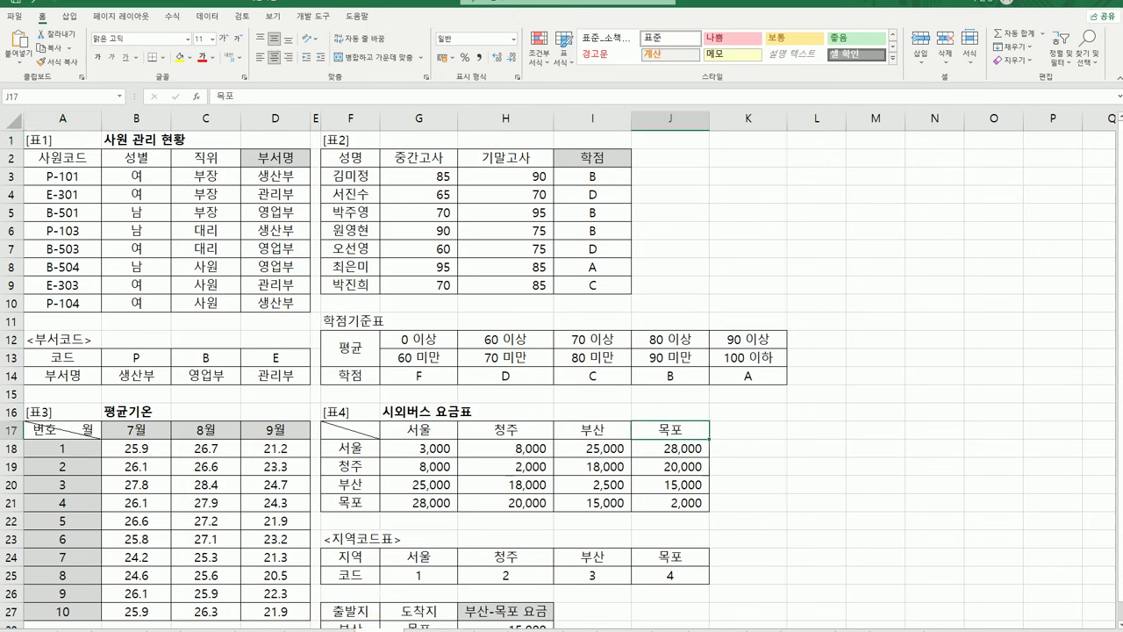